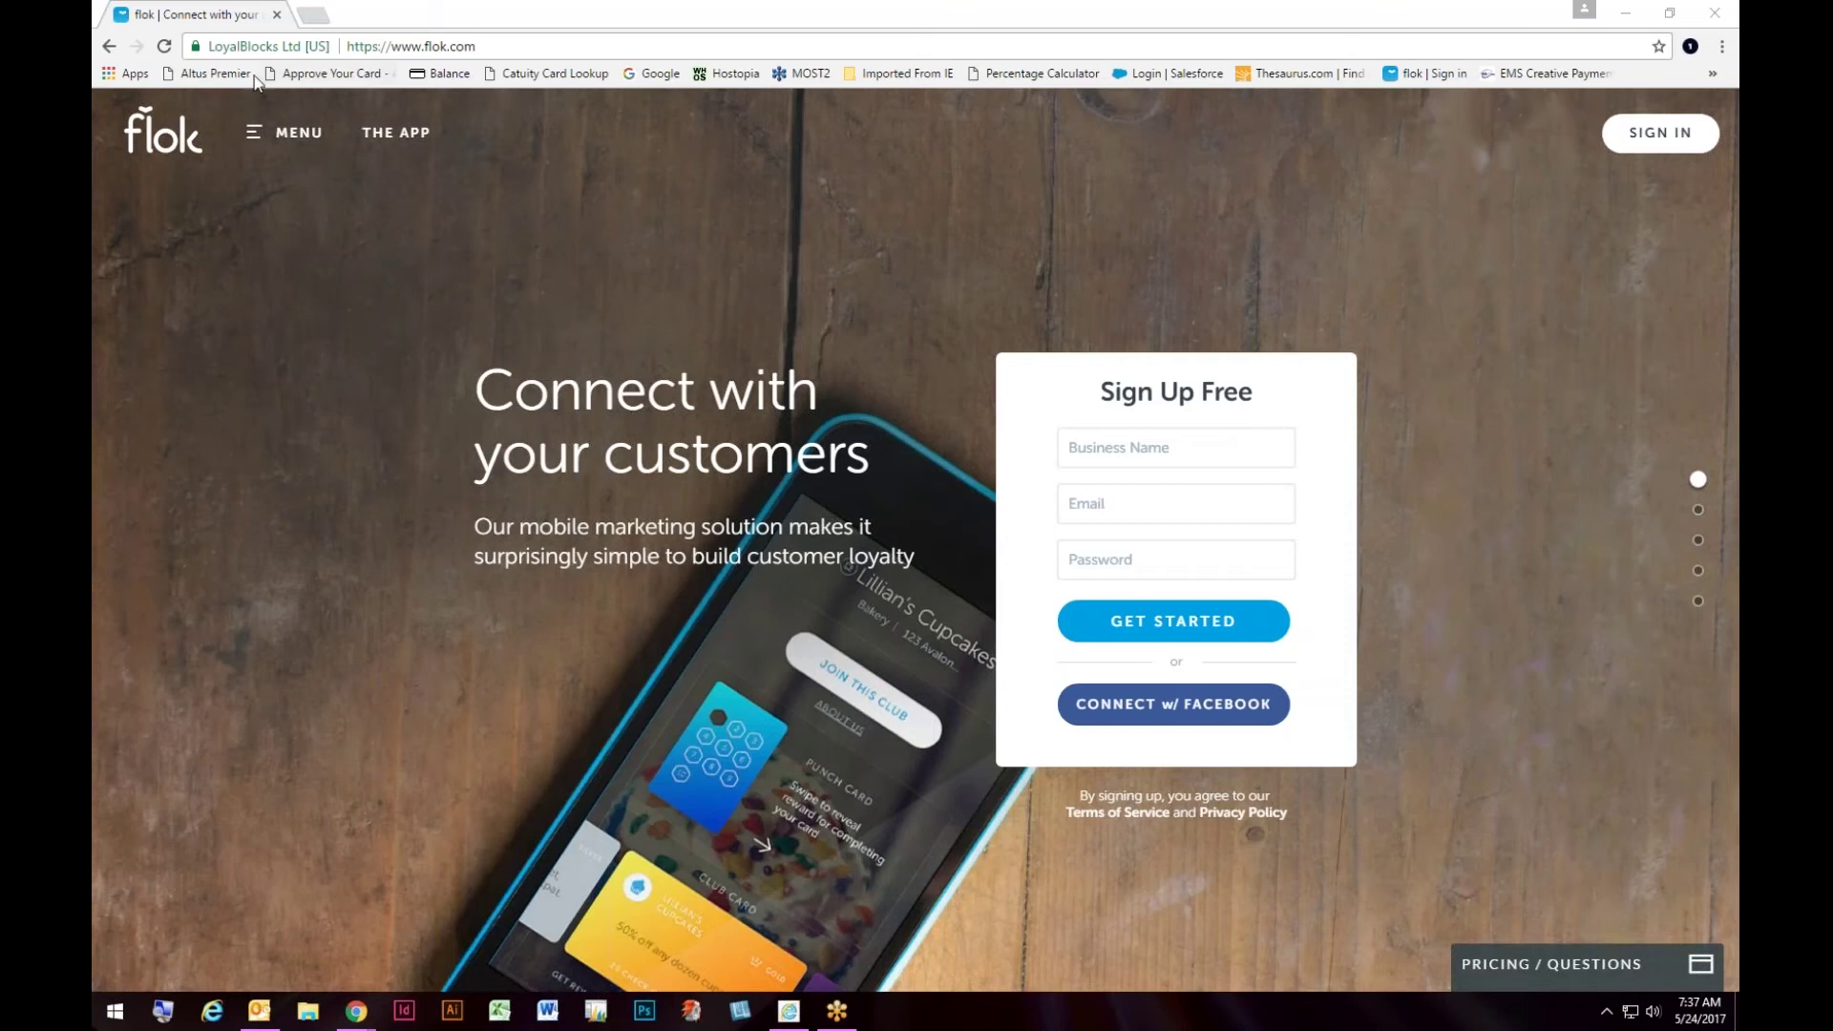
# Step: Sign in to the Flok merchant account with the saved email and the account password
pyautogui.click(1654, 134)
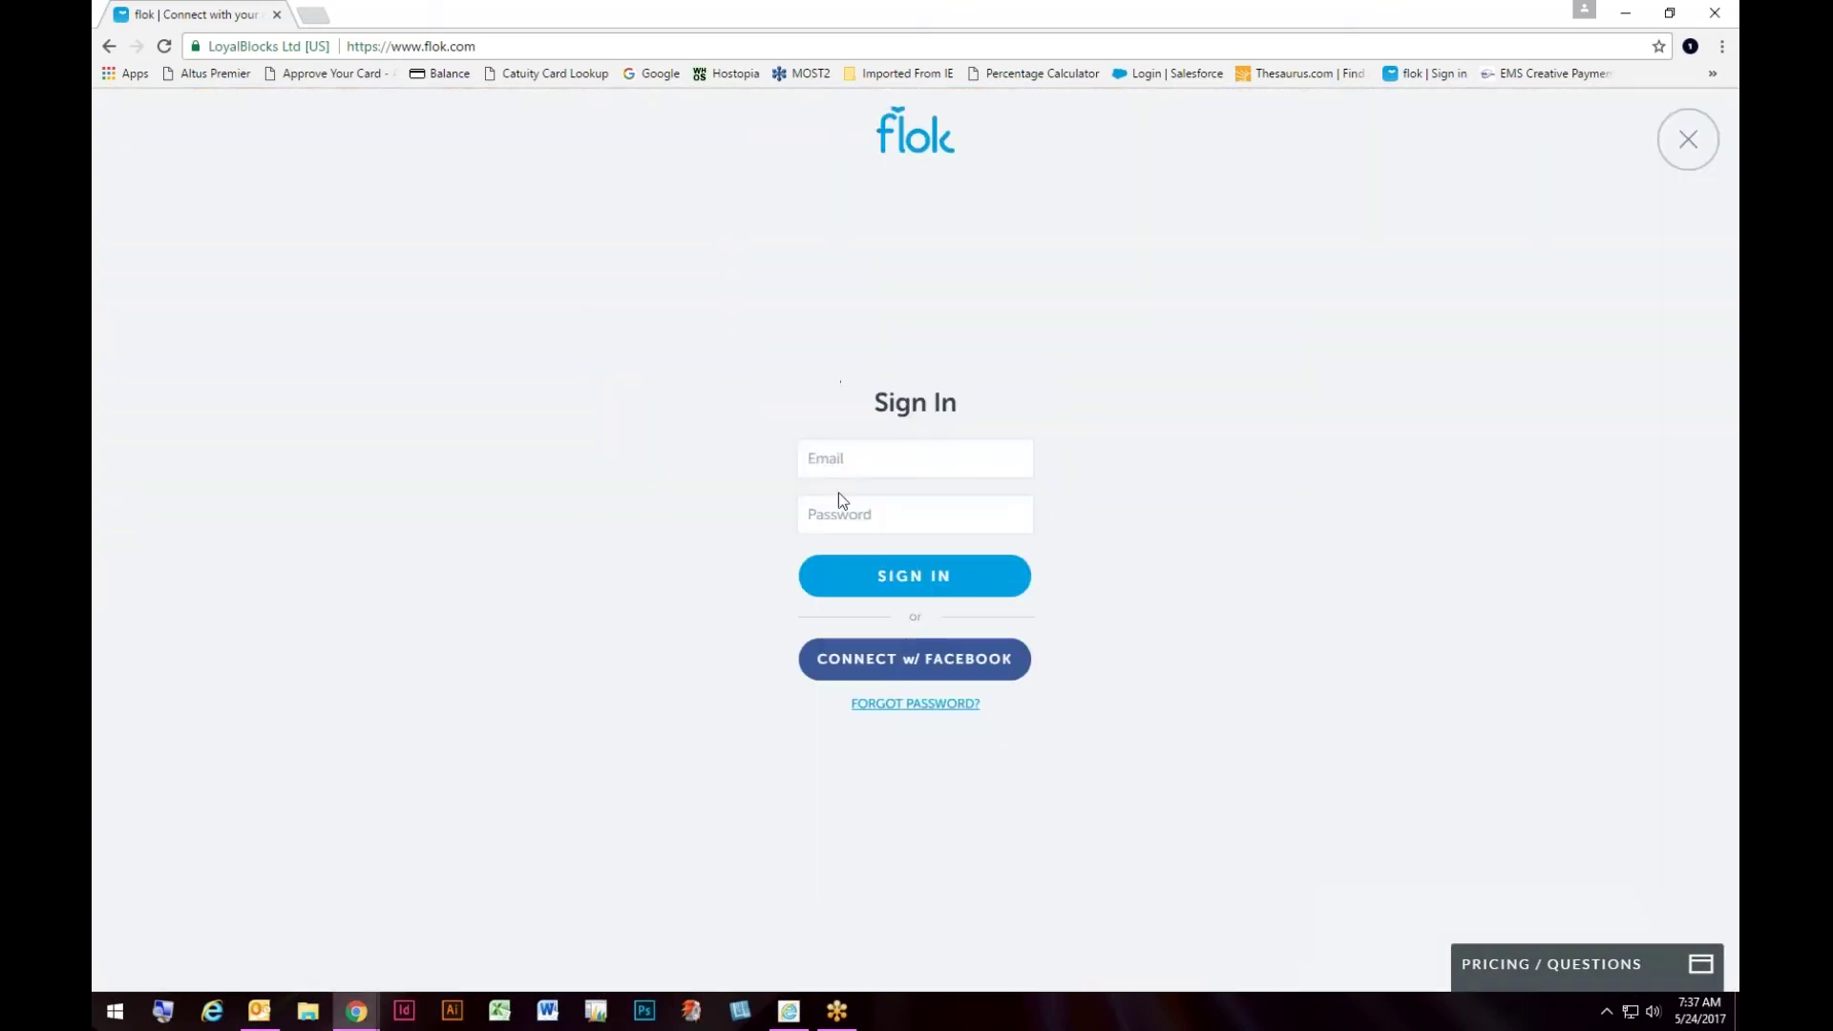
pyautogui.click(837, 465)
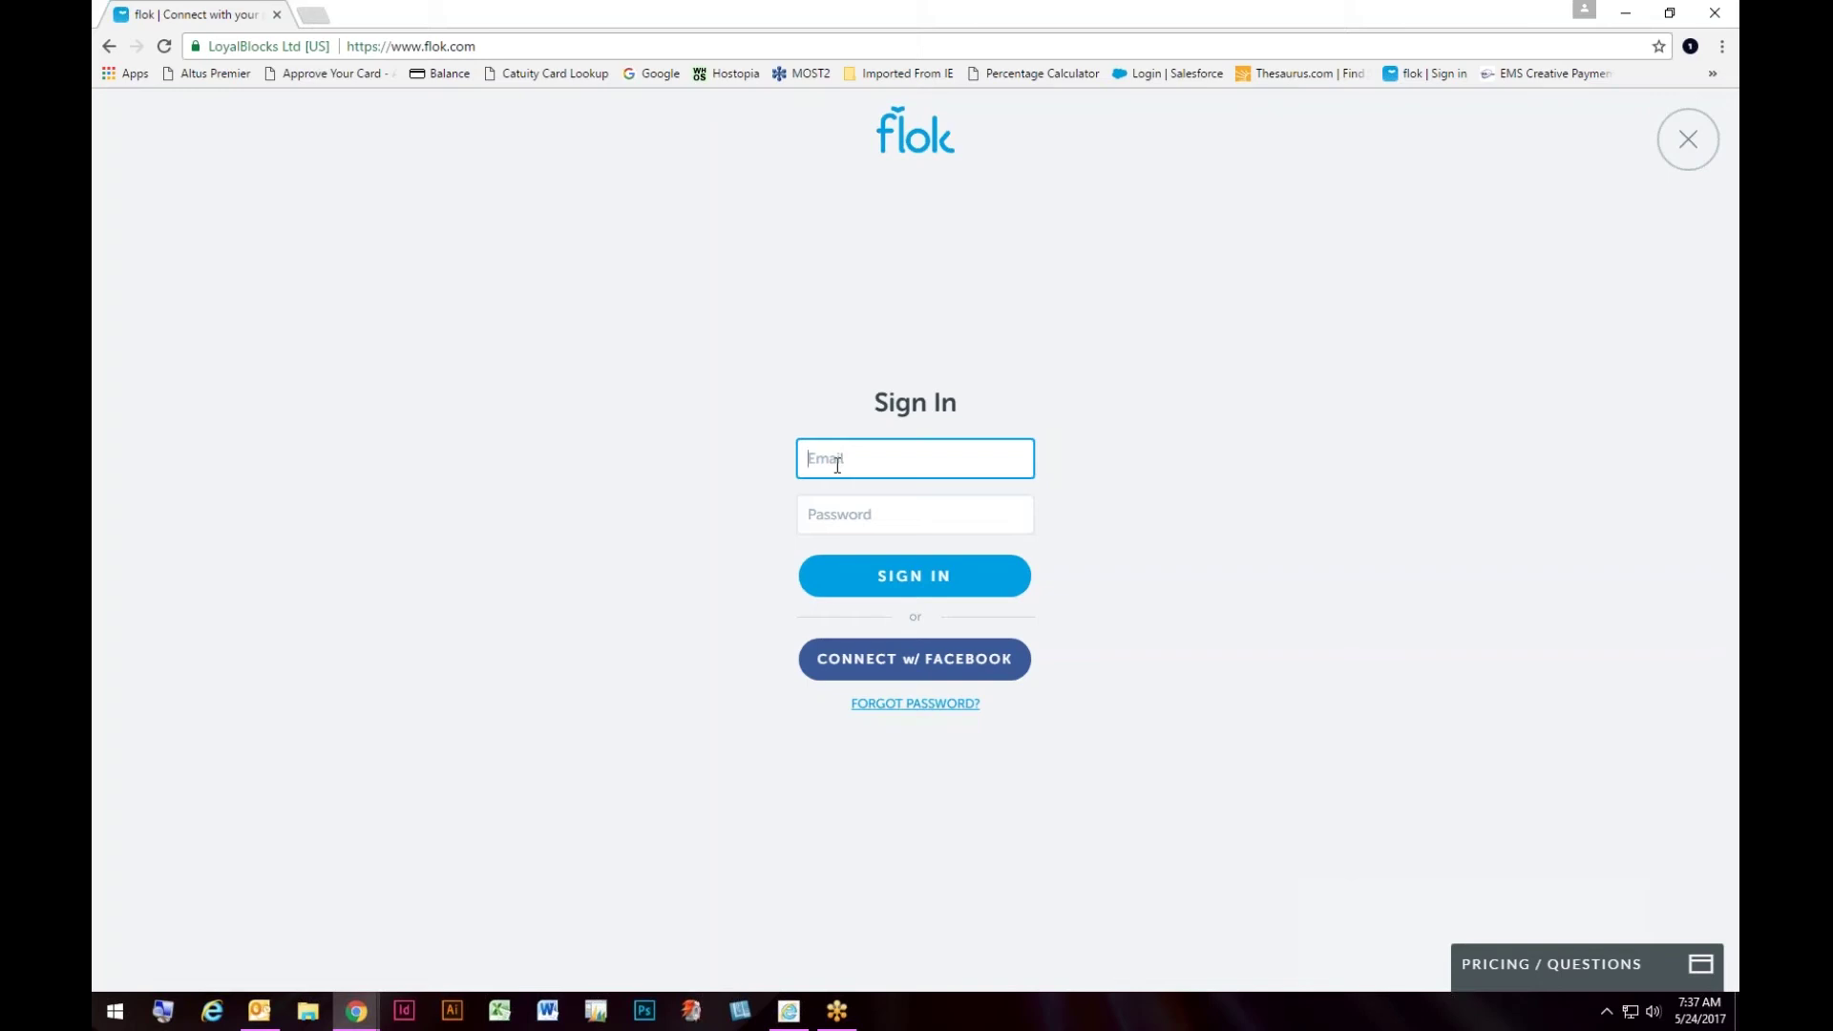
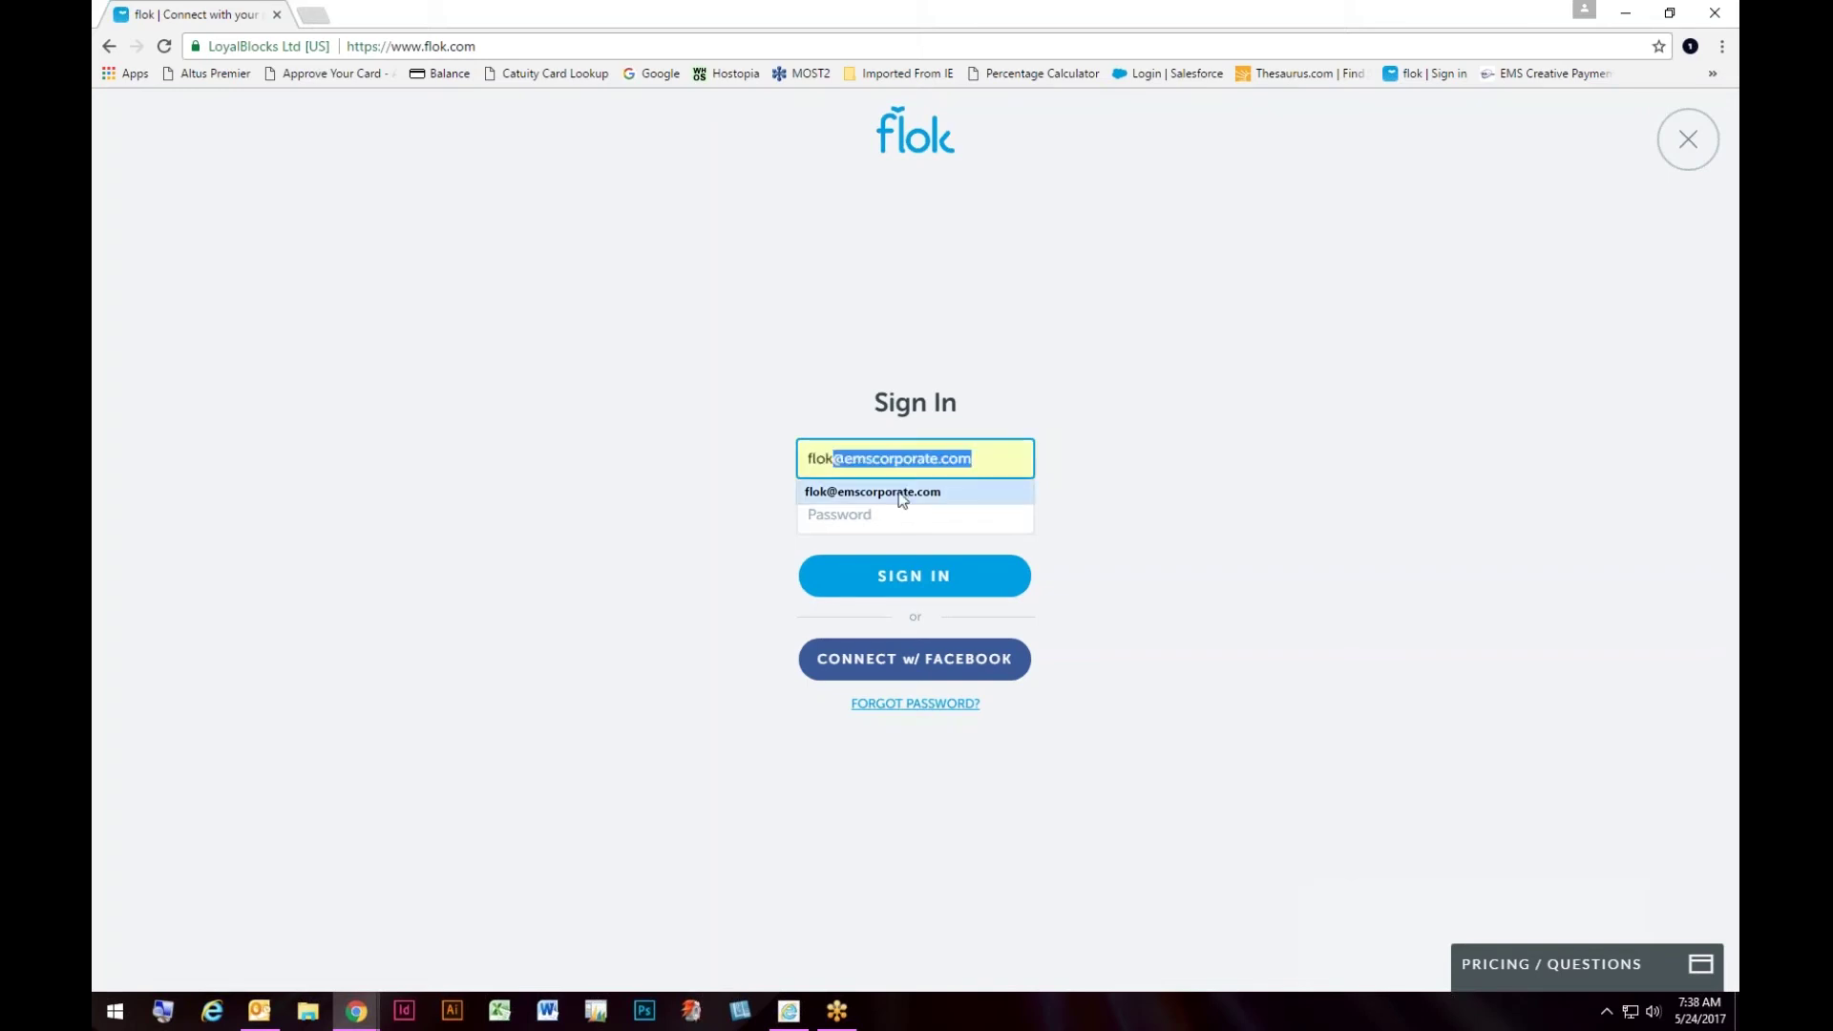
pyautogui.click(854, 492)
pyautogui.click(871, 517)
pyautogui.write('******')
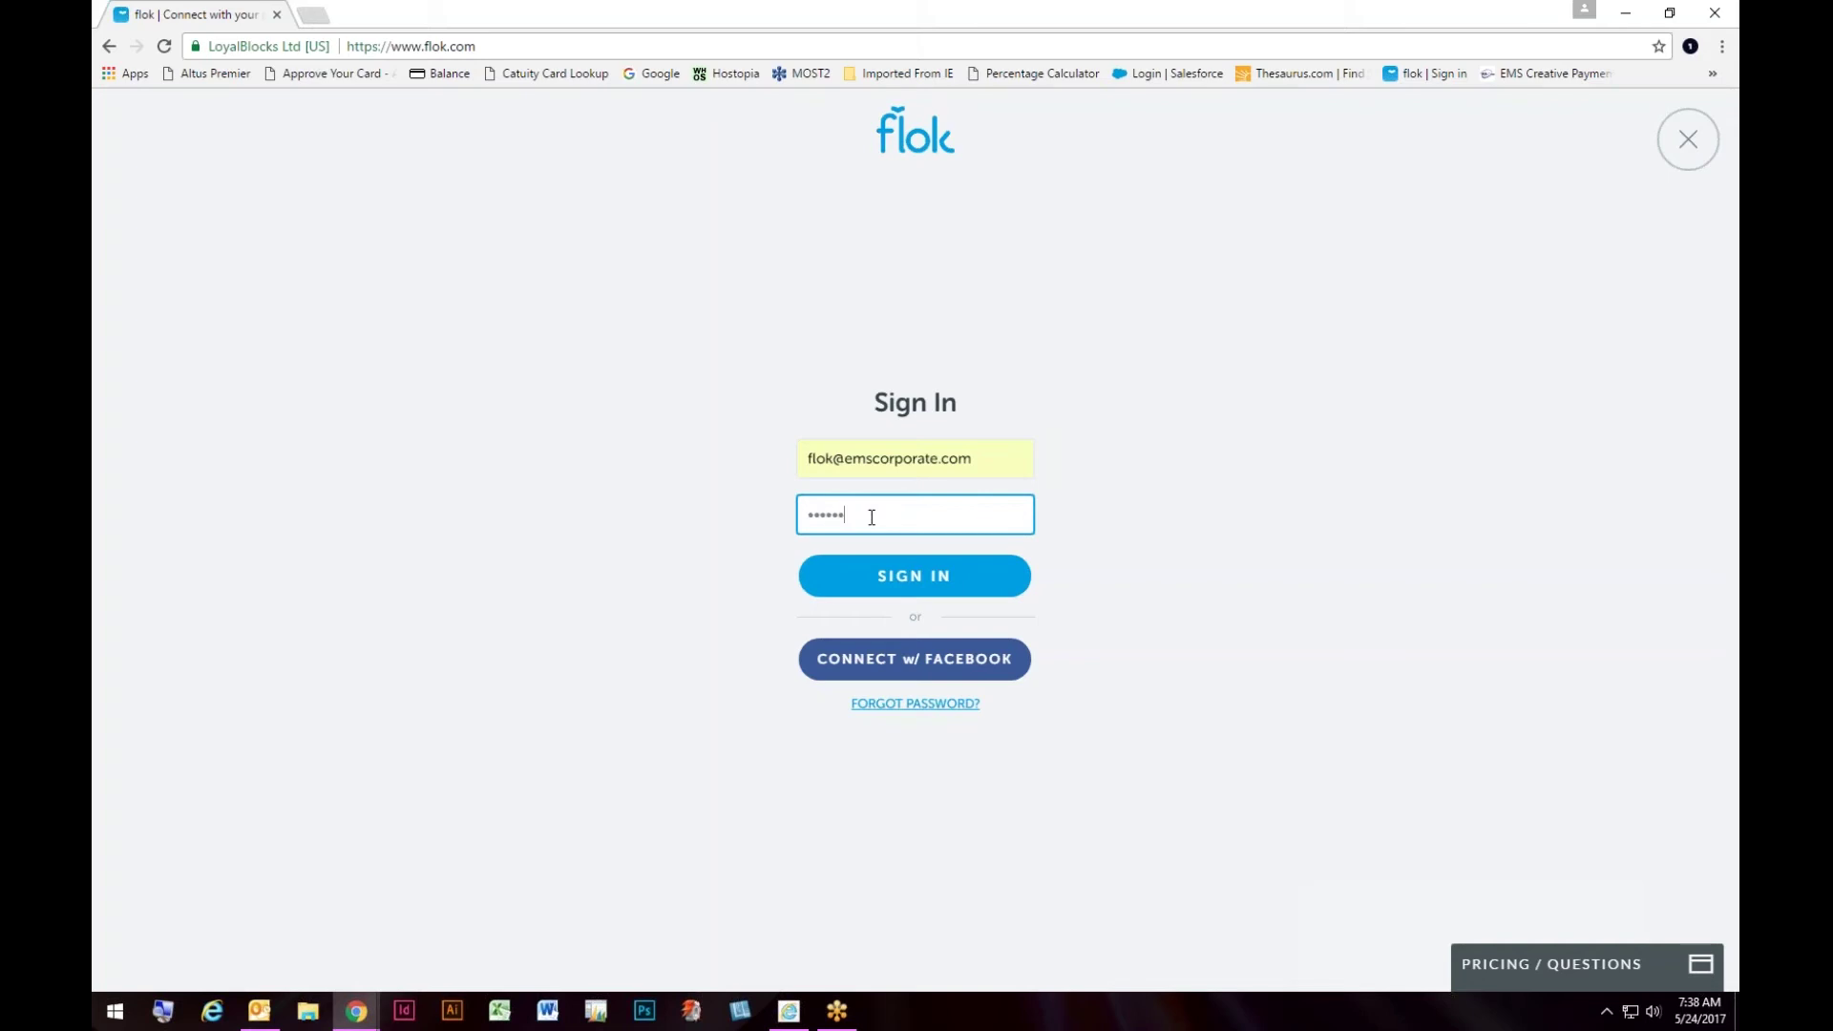
pyautogui.press('Return')
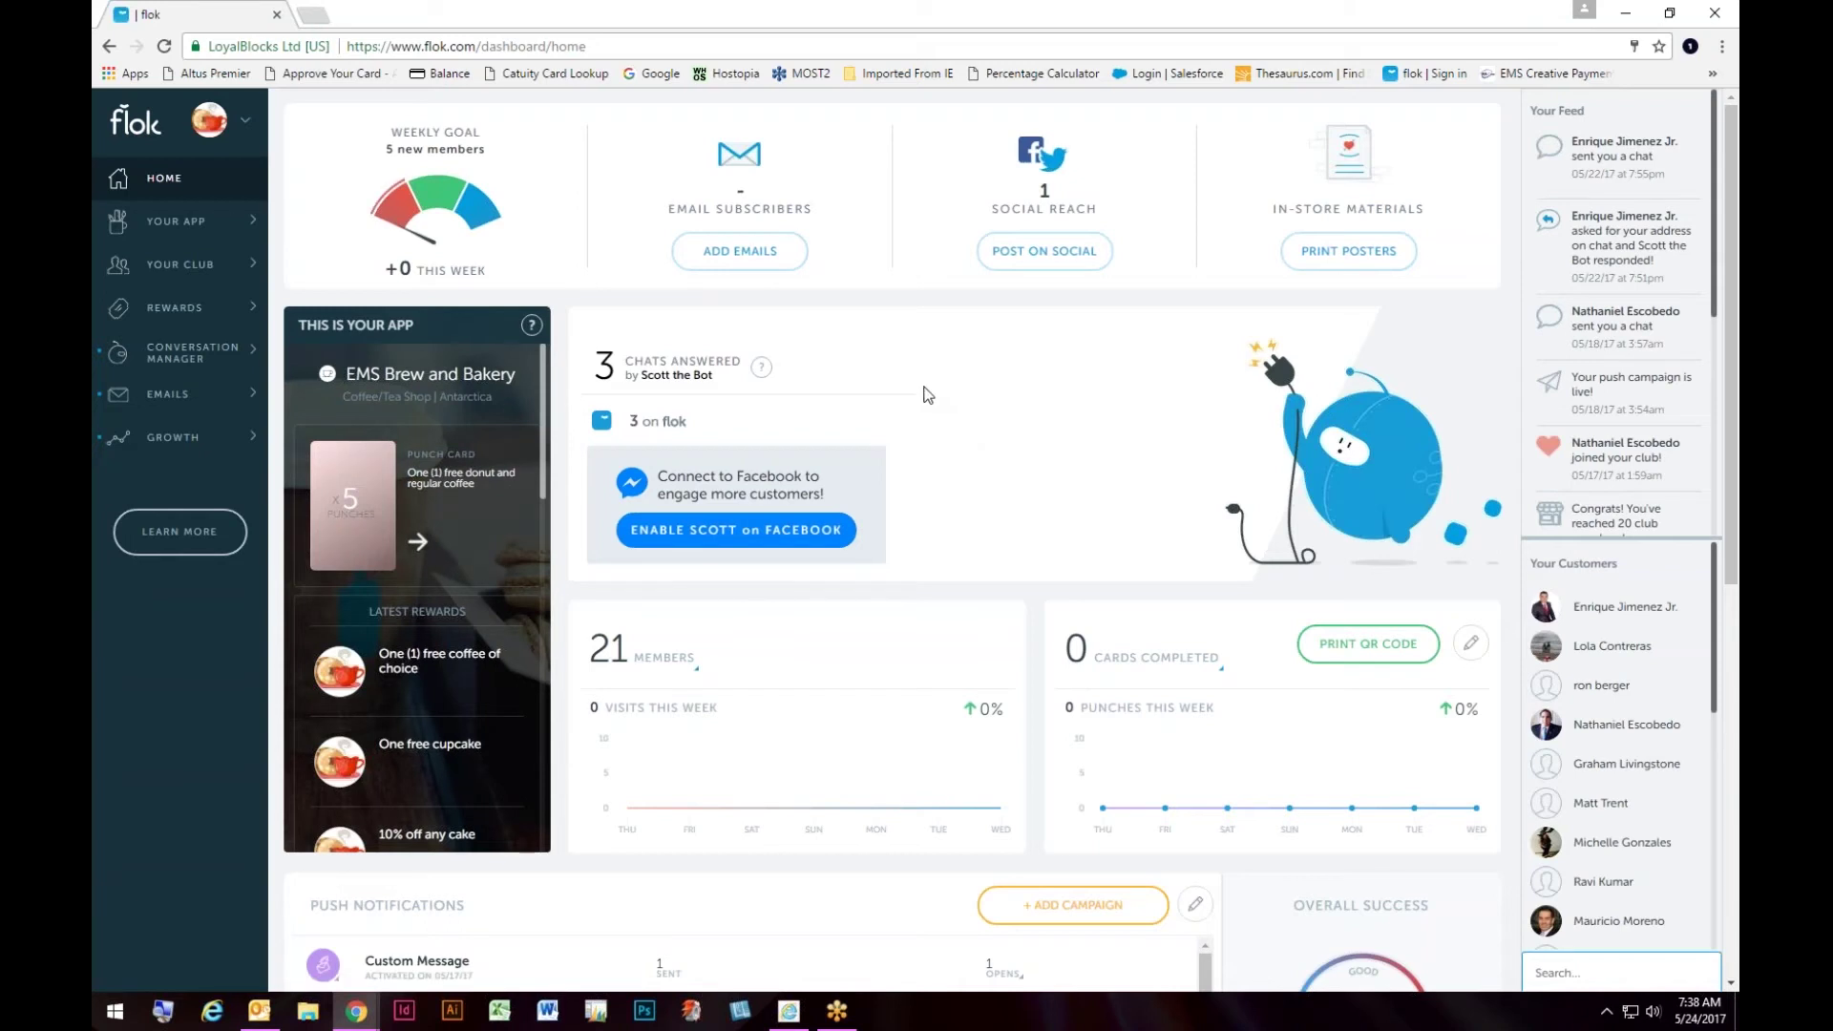
pyautogui.click(206, 126)
pyautogui.moveTo(542, 410); pyautogui.dragTo(541, 397)
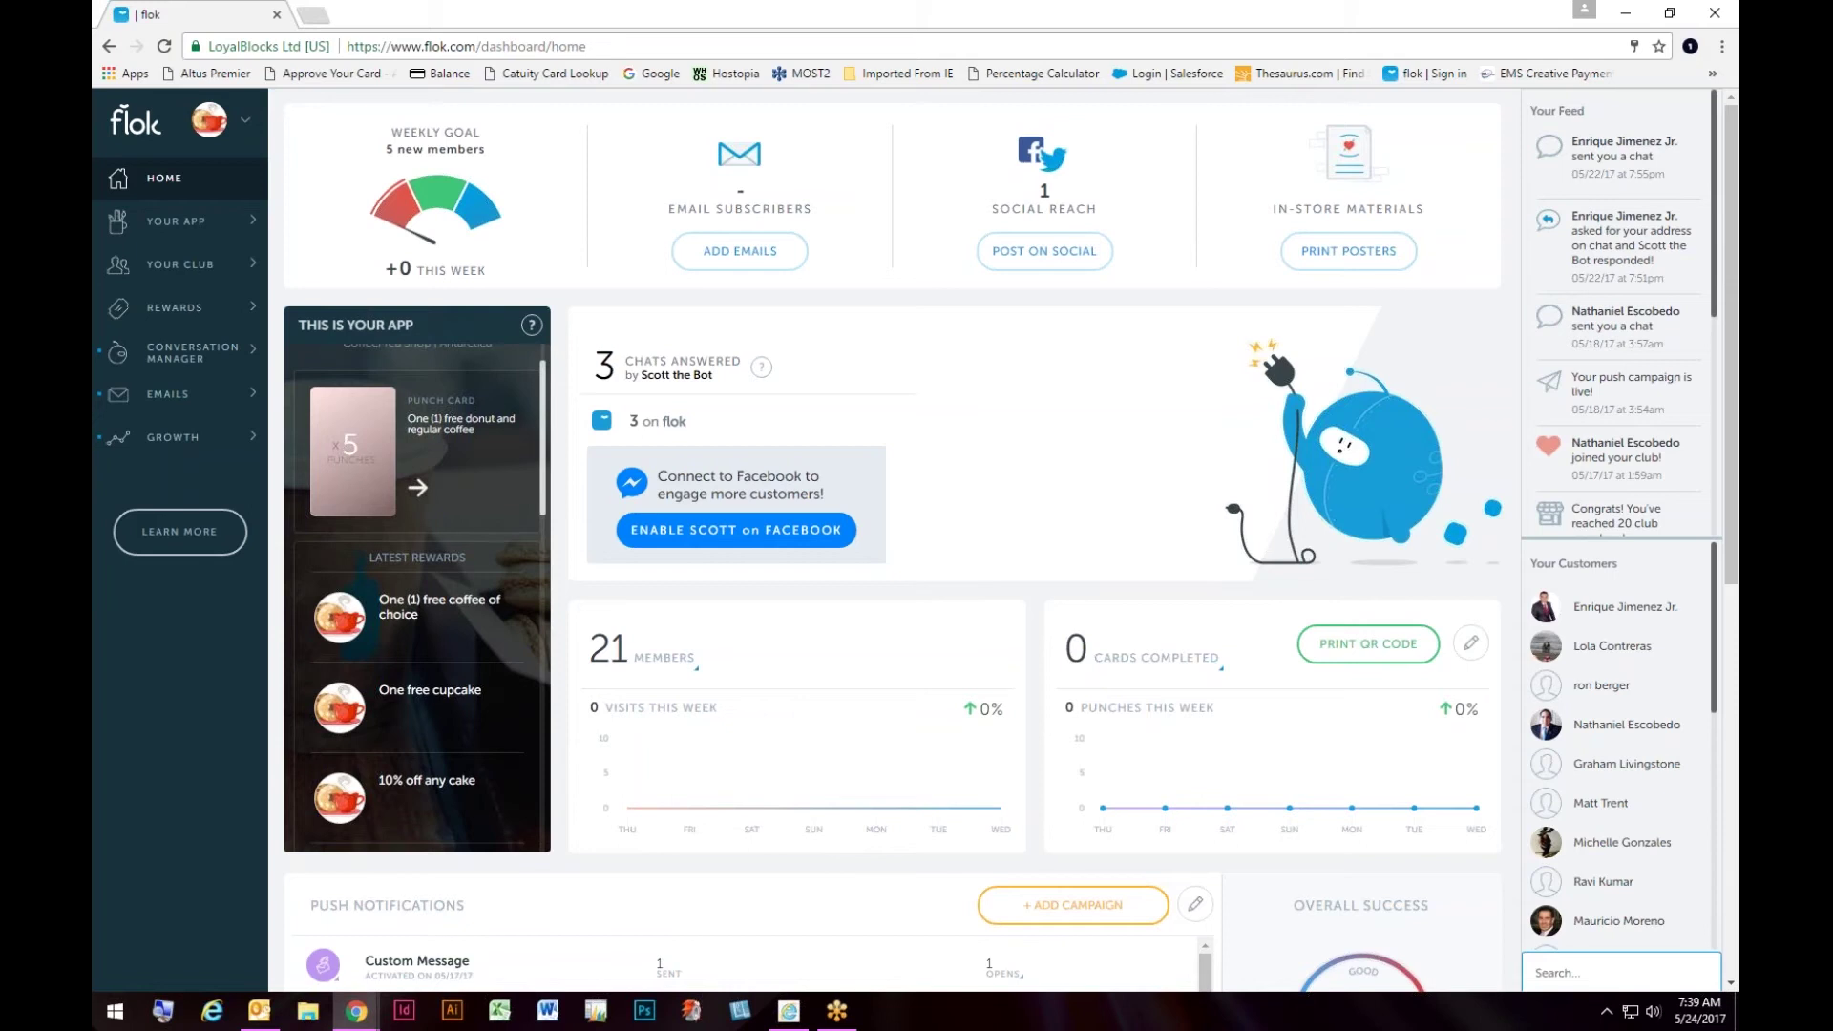
pyautogui.moveTo(542, 452); pyautogui.dragTo(546, 805)
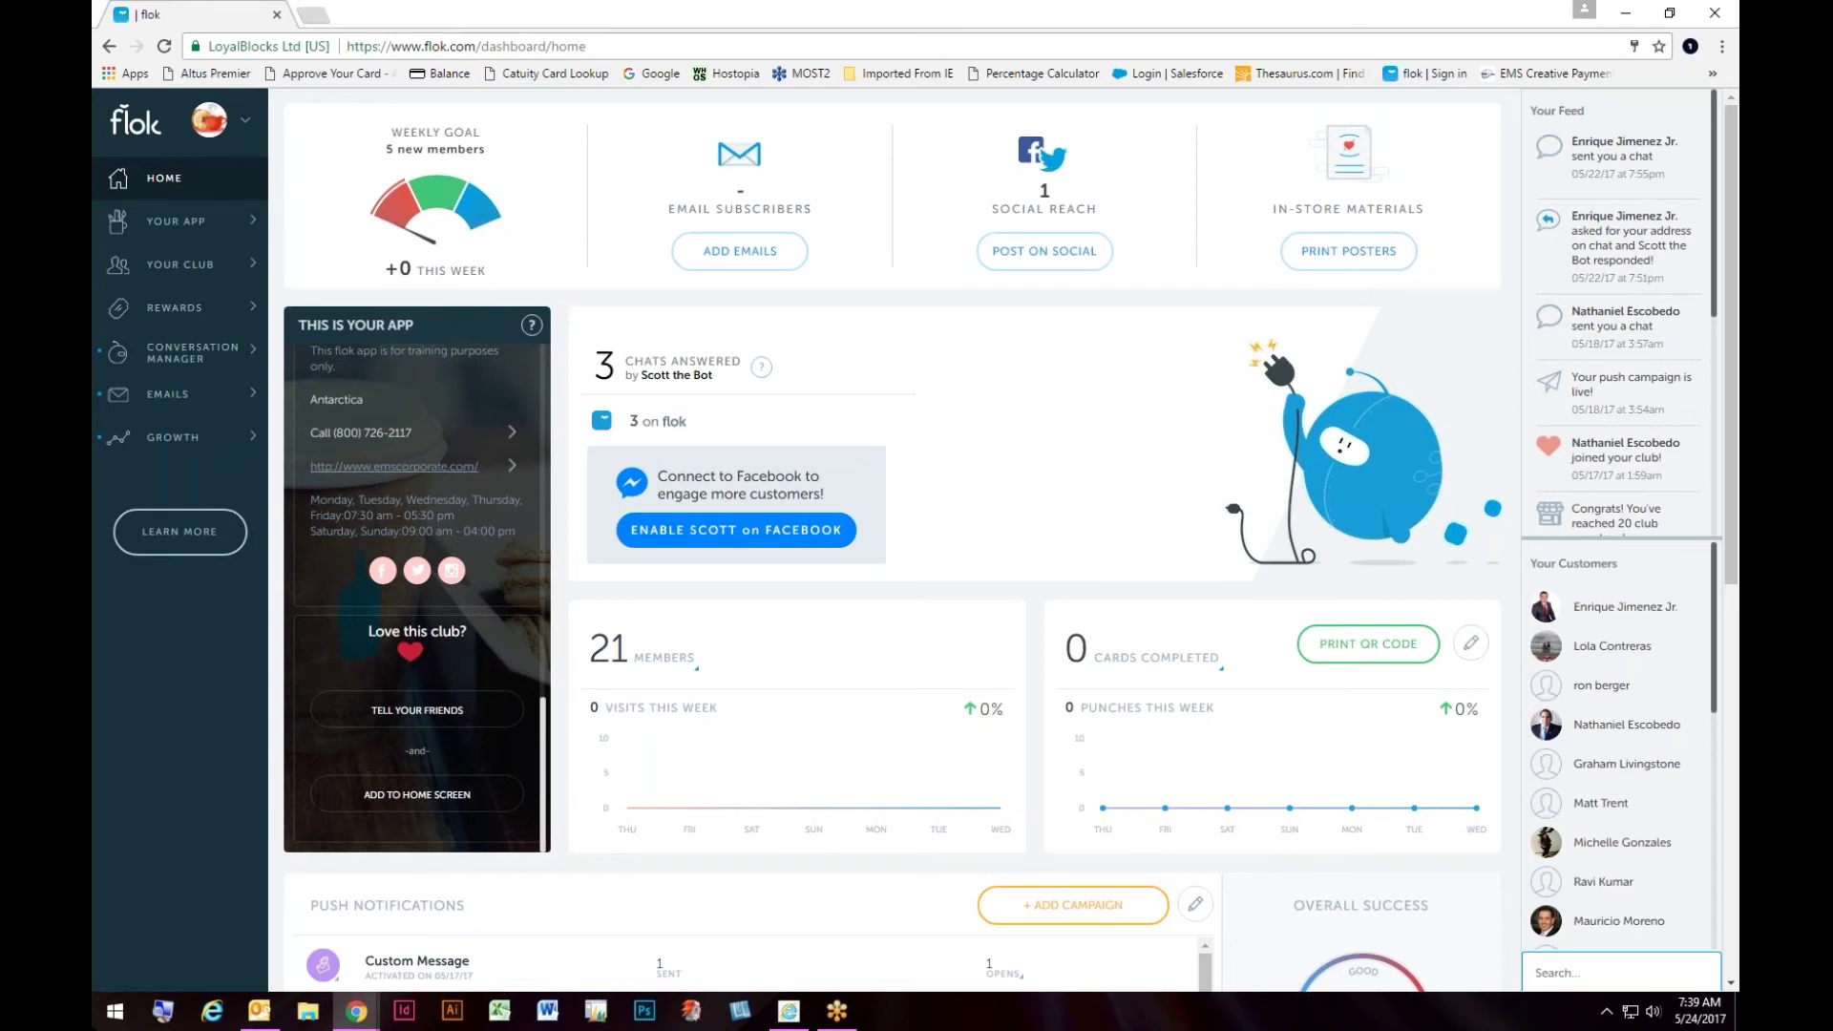
pyautogui.moveTo(544, 782); pyautogui.dragTo(568, 401)
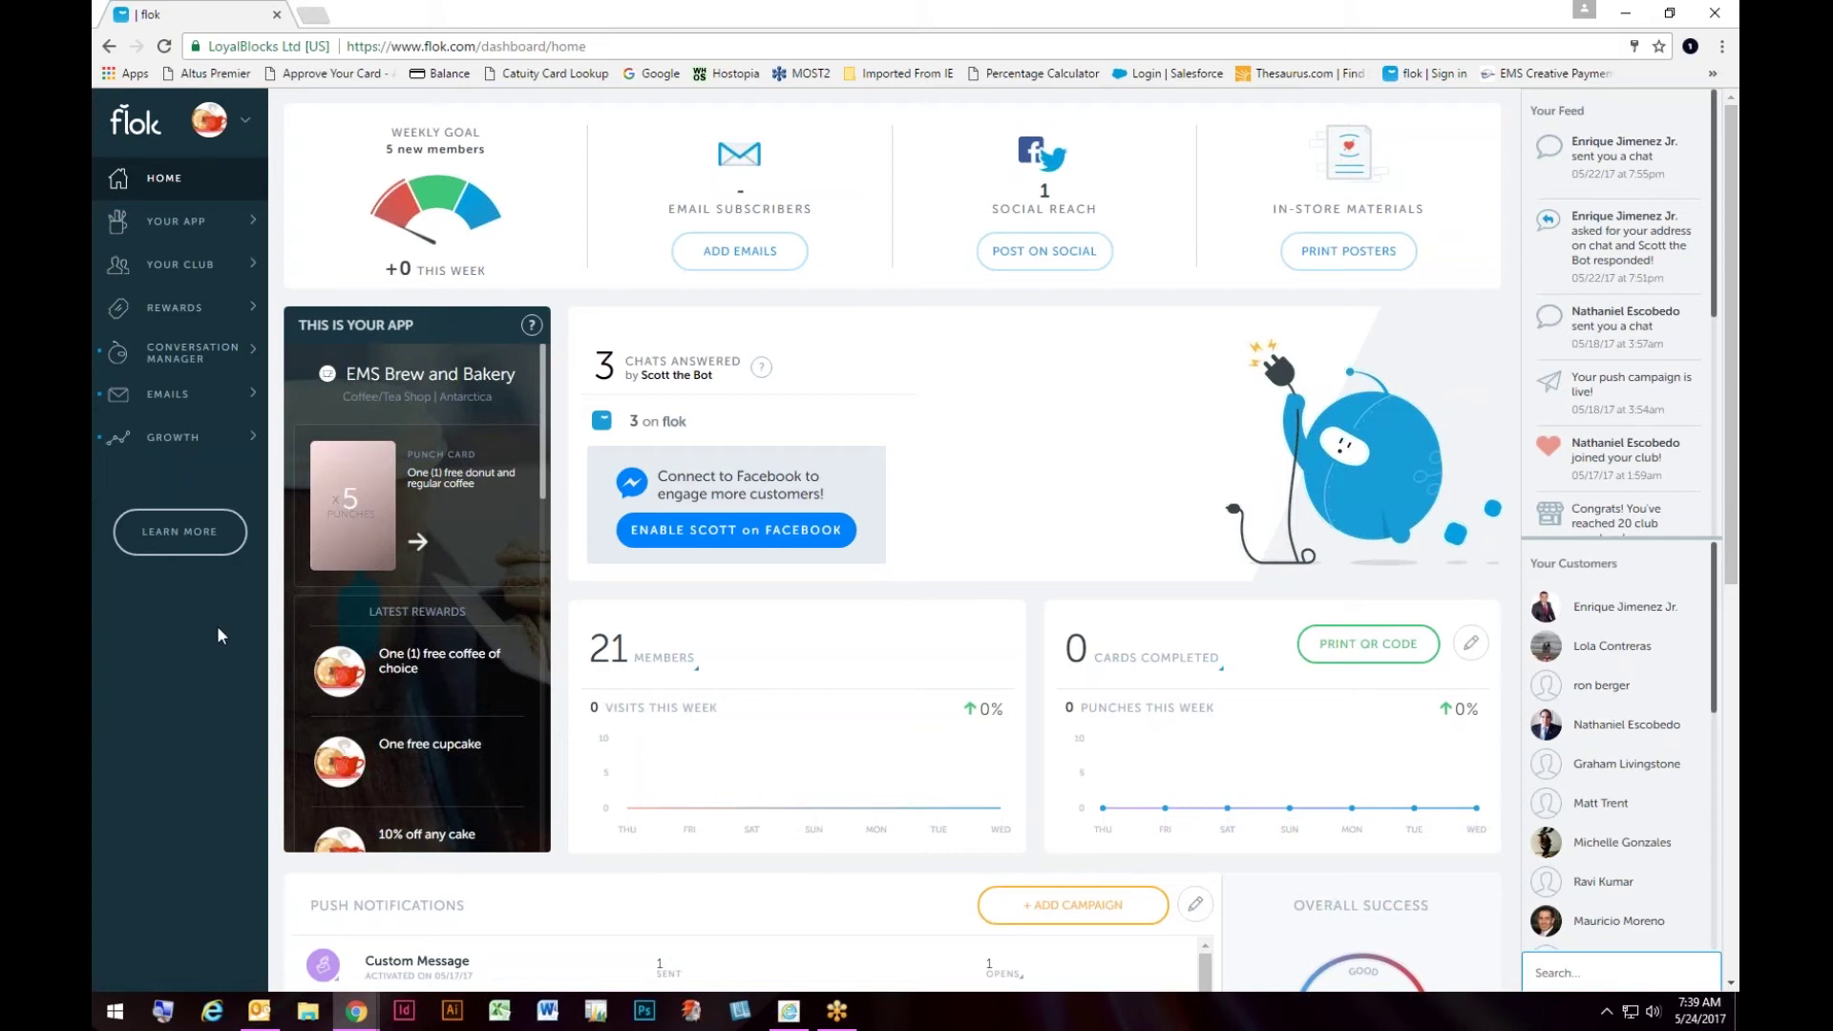
# Step: Open the Punch Card page showing the 5 x Punchcard with 21 issued and 18 punches
pyautogui.click(186, 229)
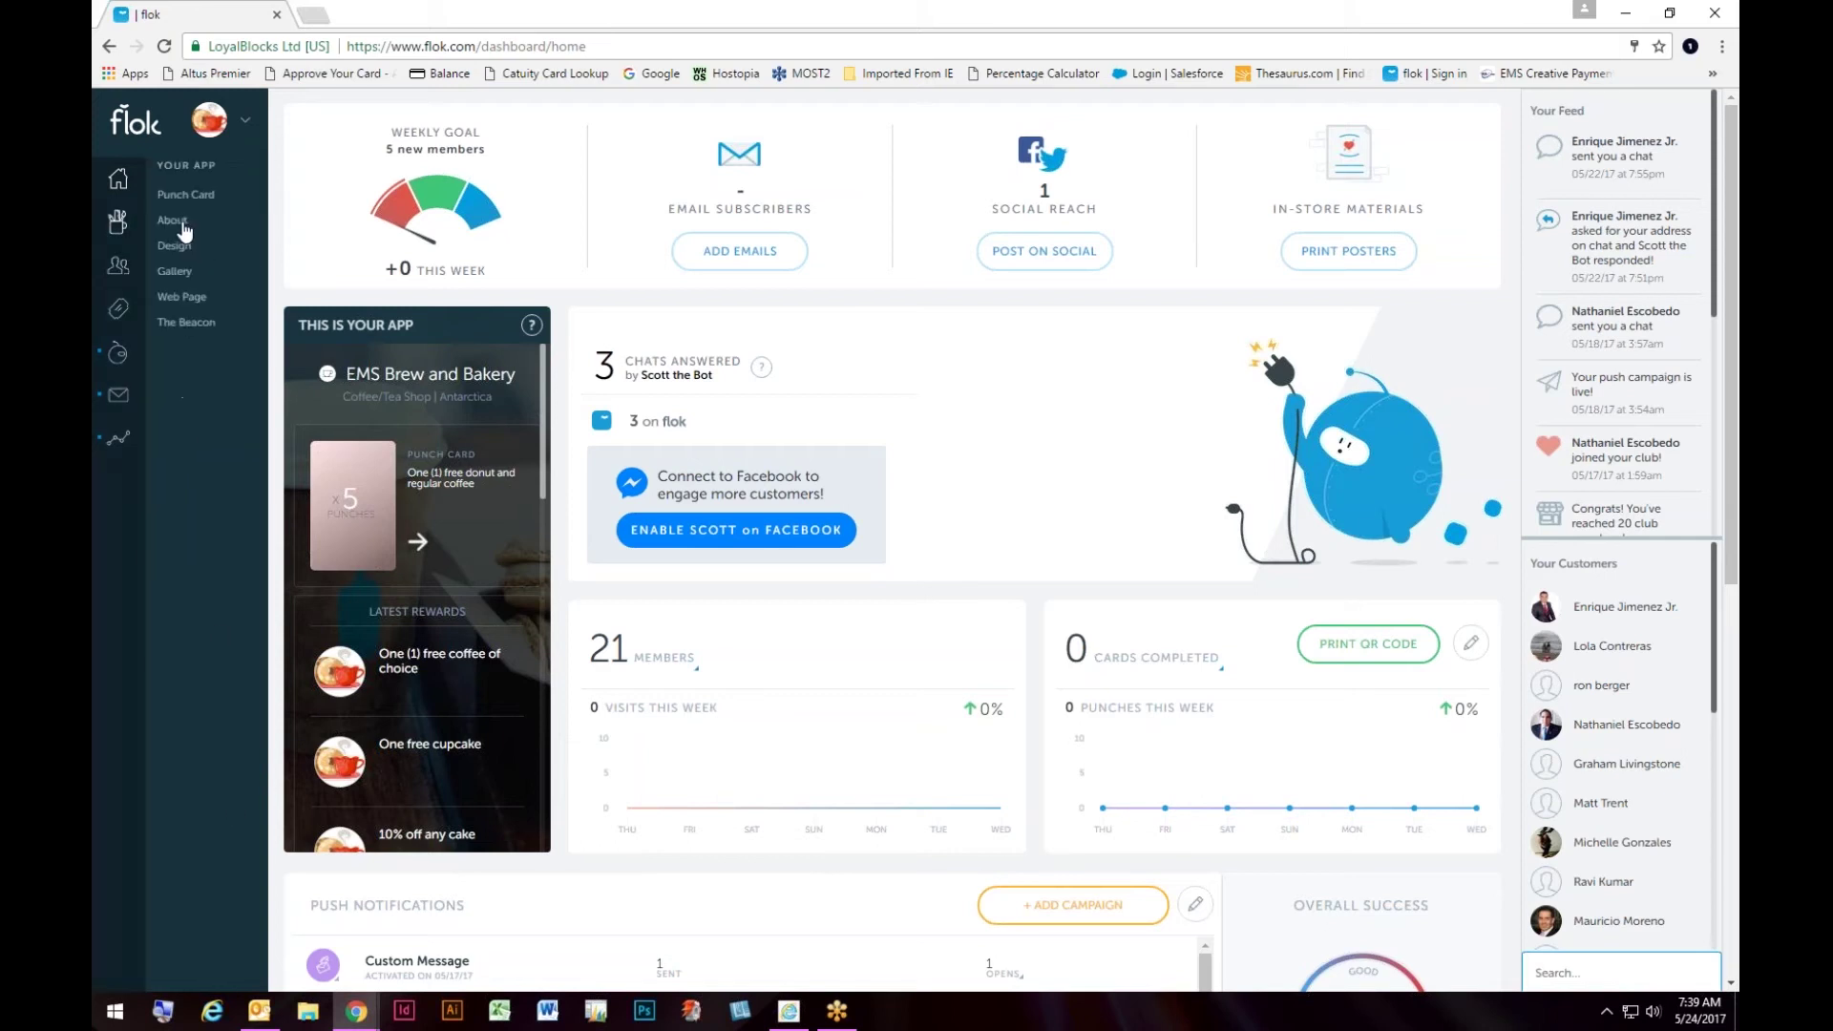
pyautogui.click(199, 197)
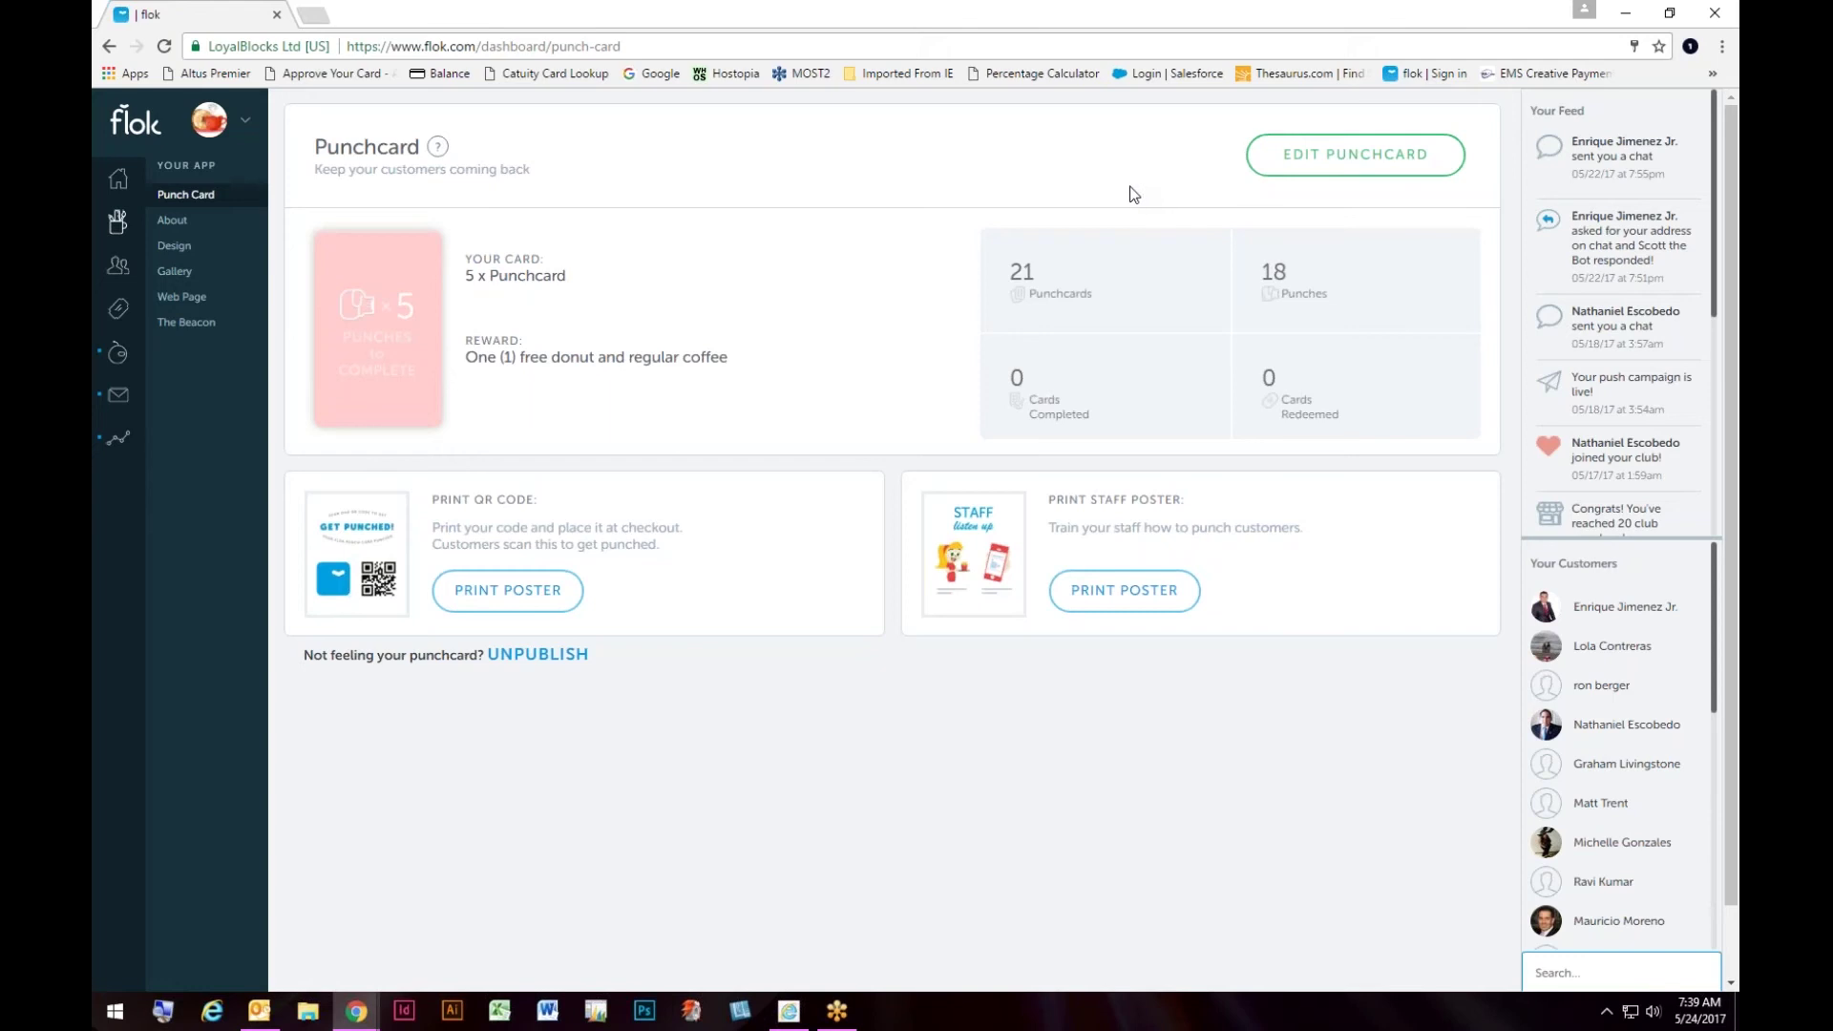
# Step: Open the About page and review its description, Mon–Fri hours, website and social links
pyautogui.click(188, 227)
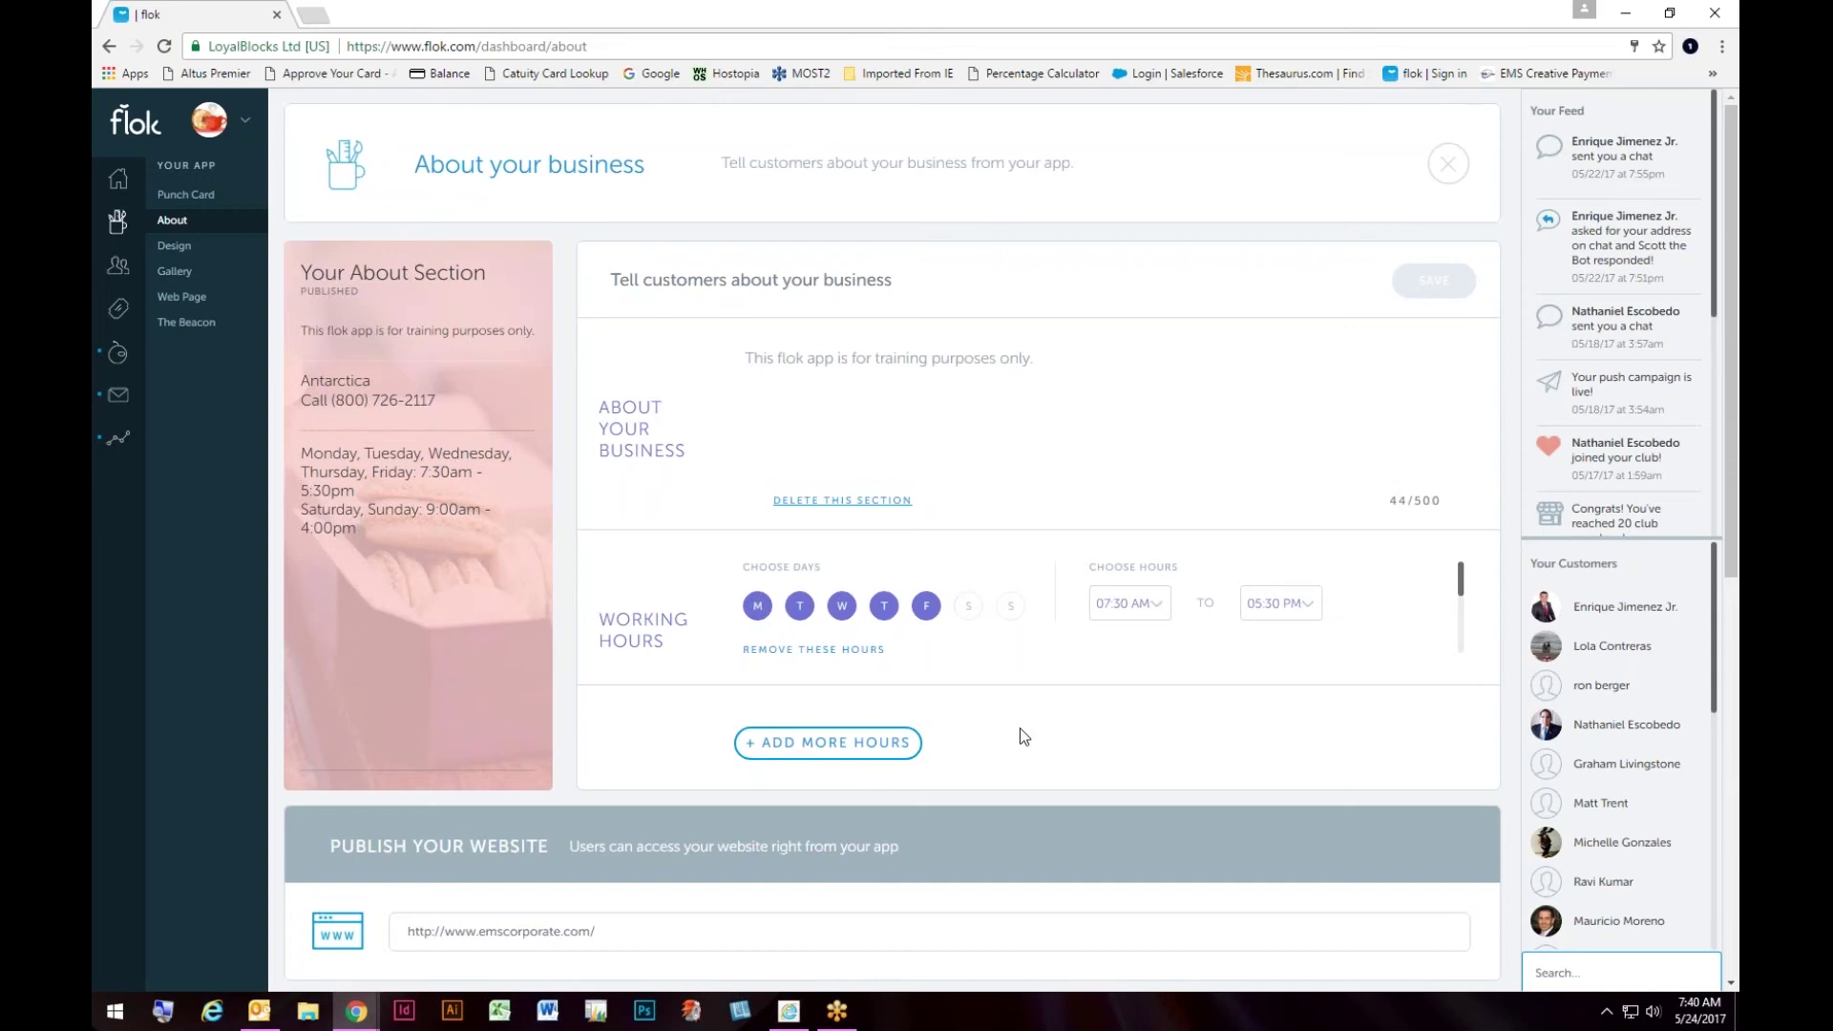
pyautogui.scroll(-4, 1020, 729)
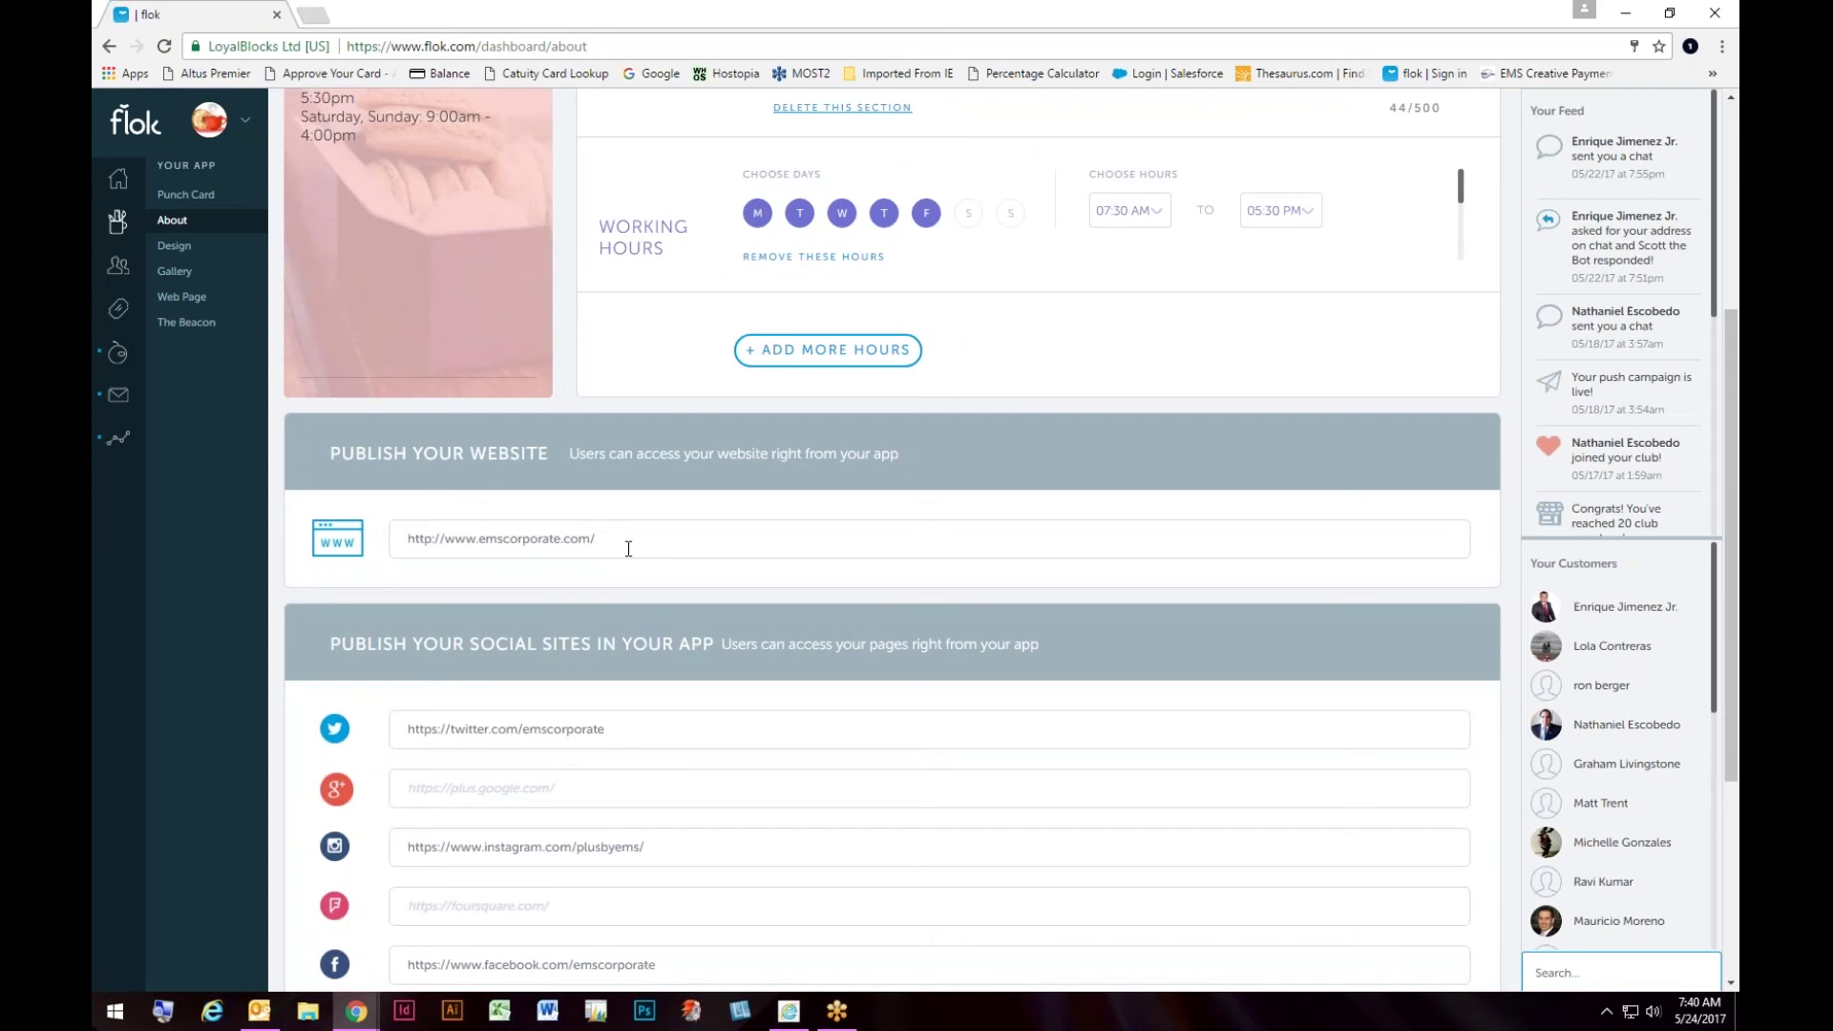
pyautogui.scroll(-4, 685, 637)
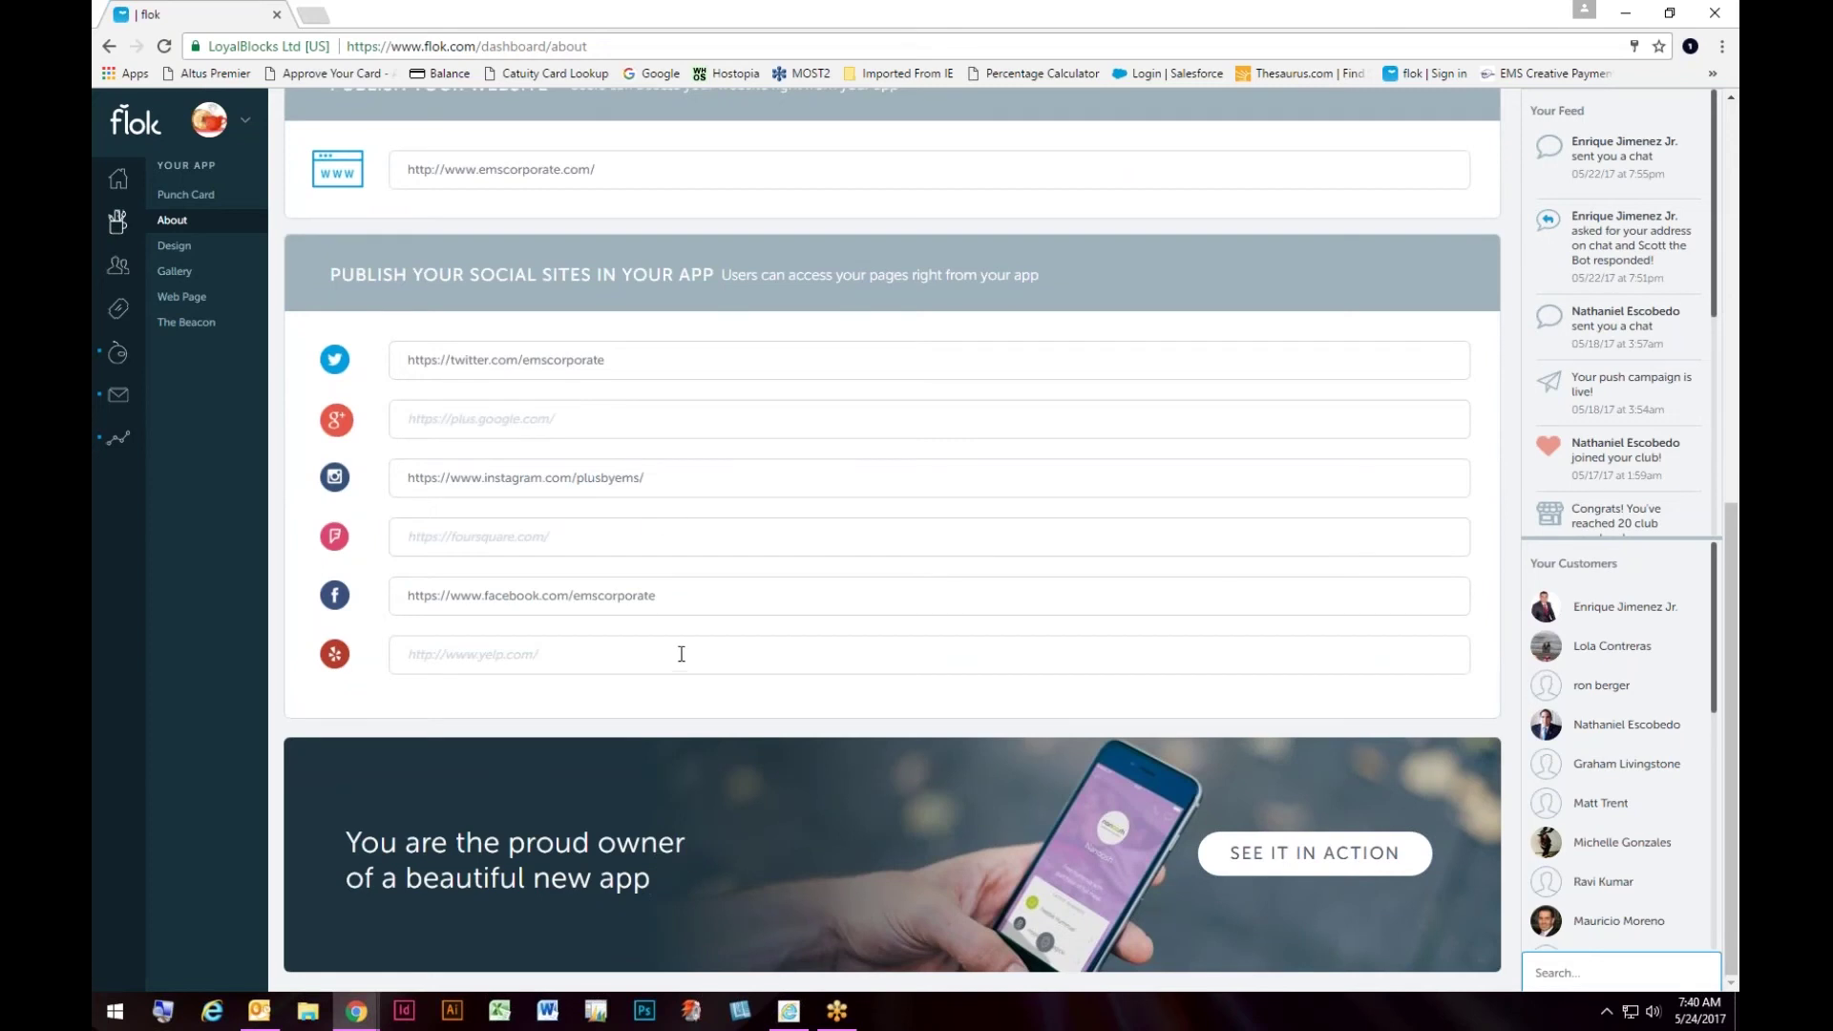
pyautogui.scroll(4, 681, 650)
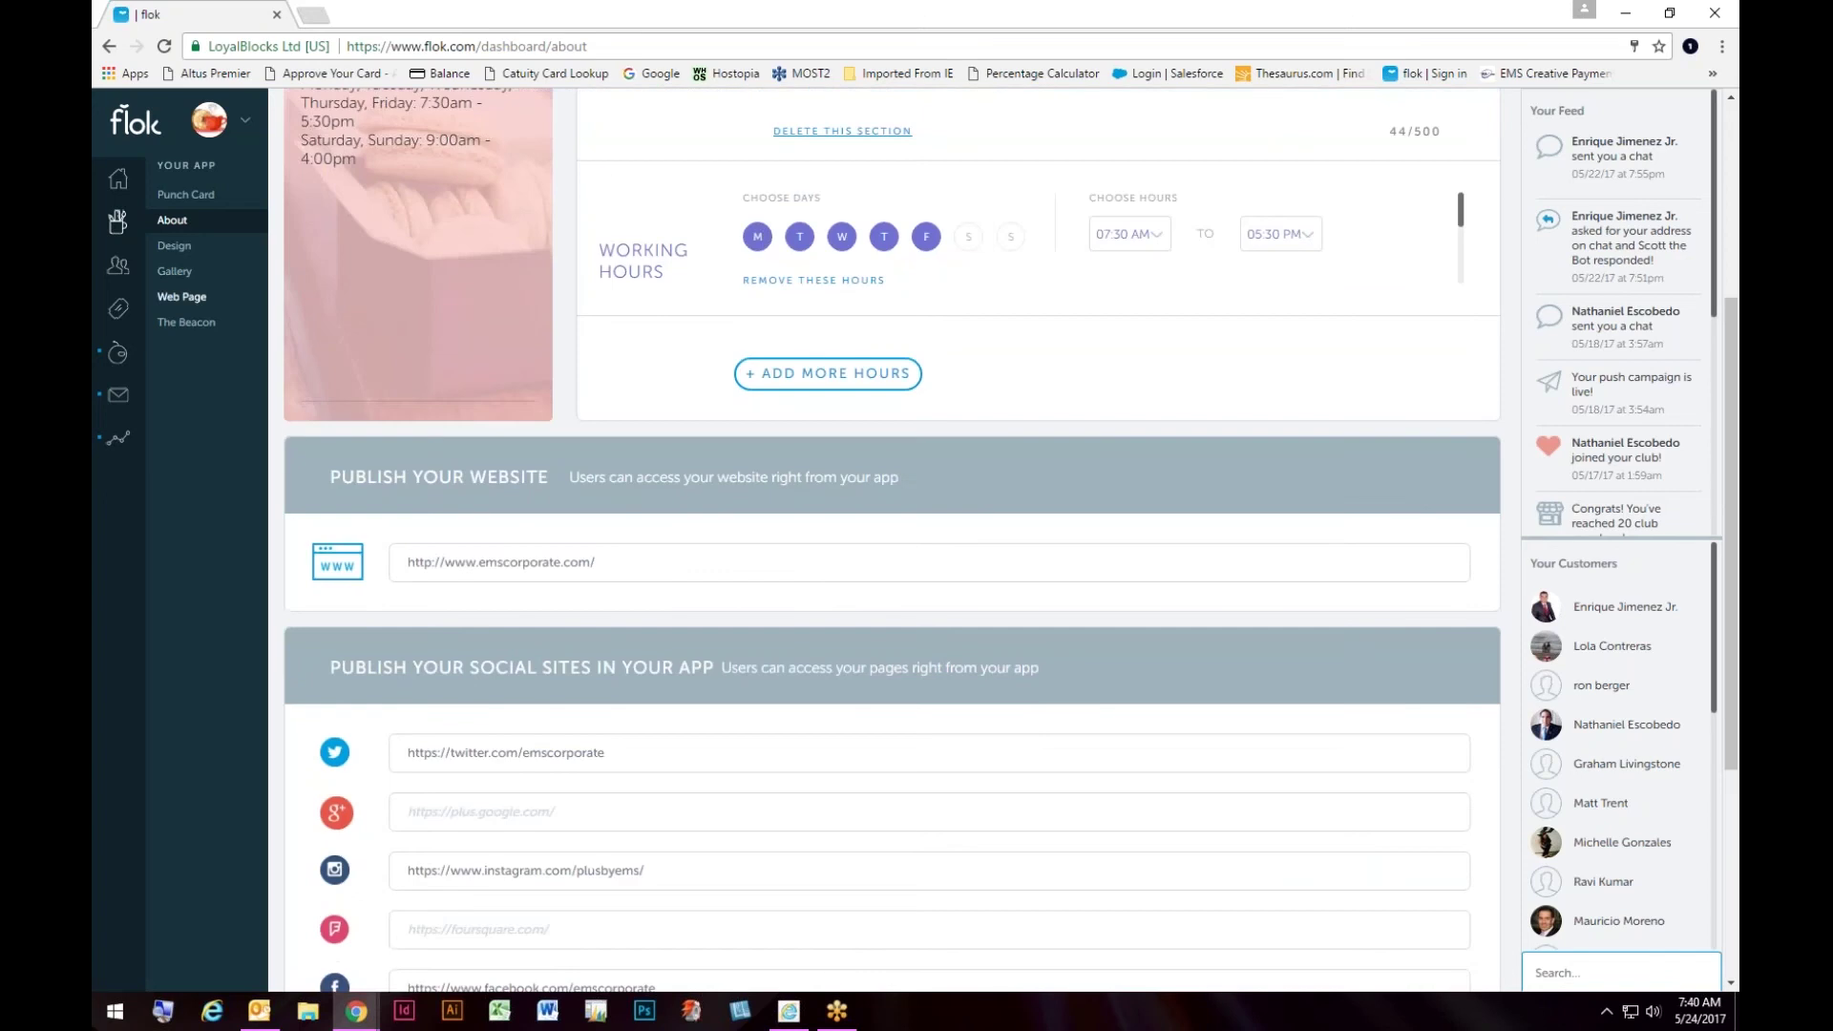
# Step: Look over the Design options, then open the Gallery with its two photos
pyautogui.click(168, 251)
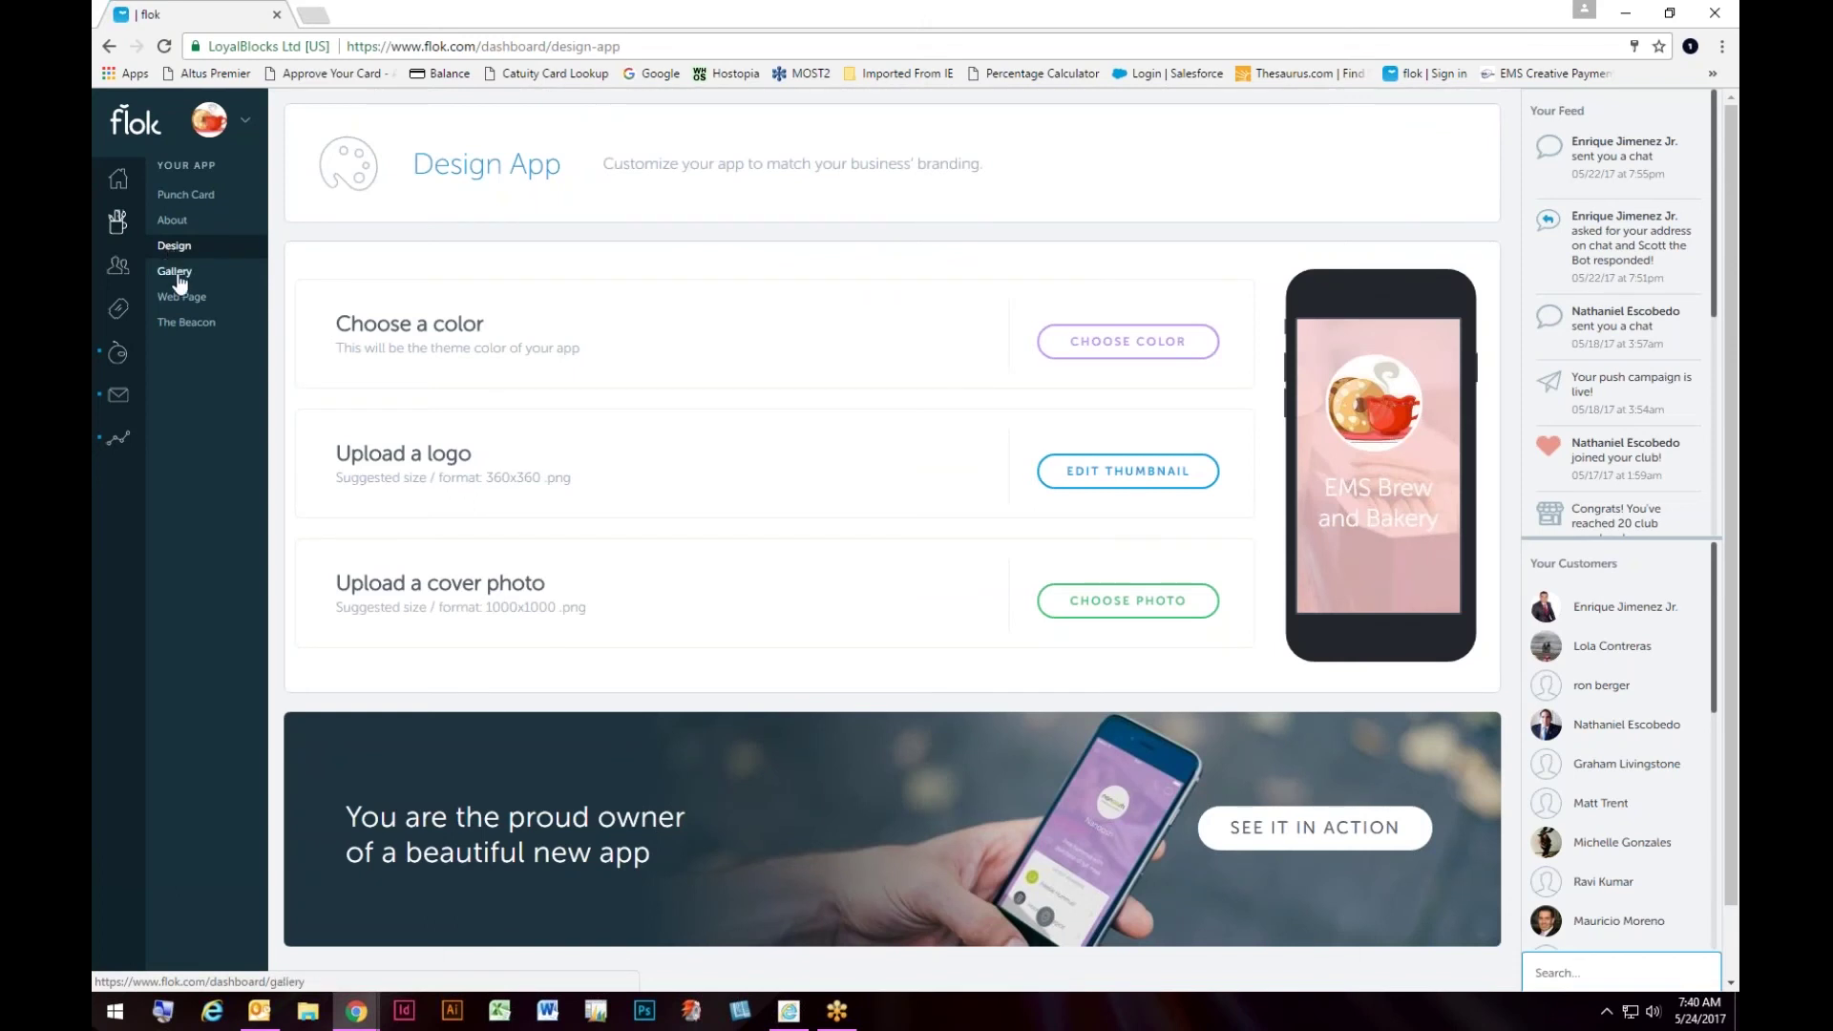
pyautogui.click(176, 277)
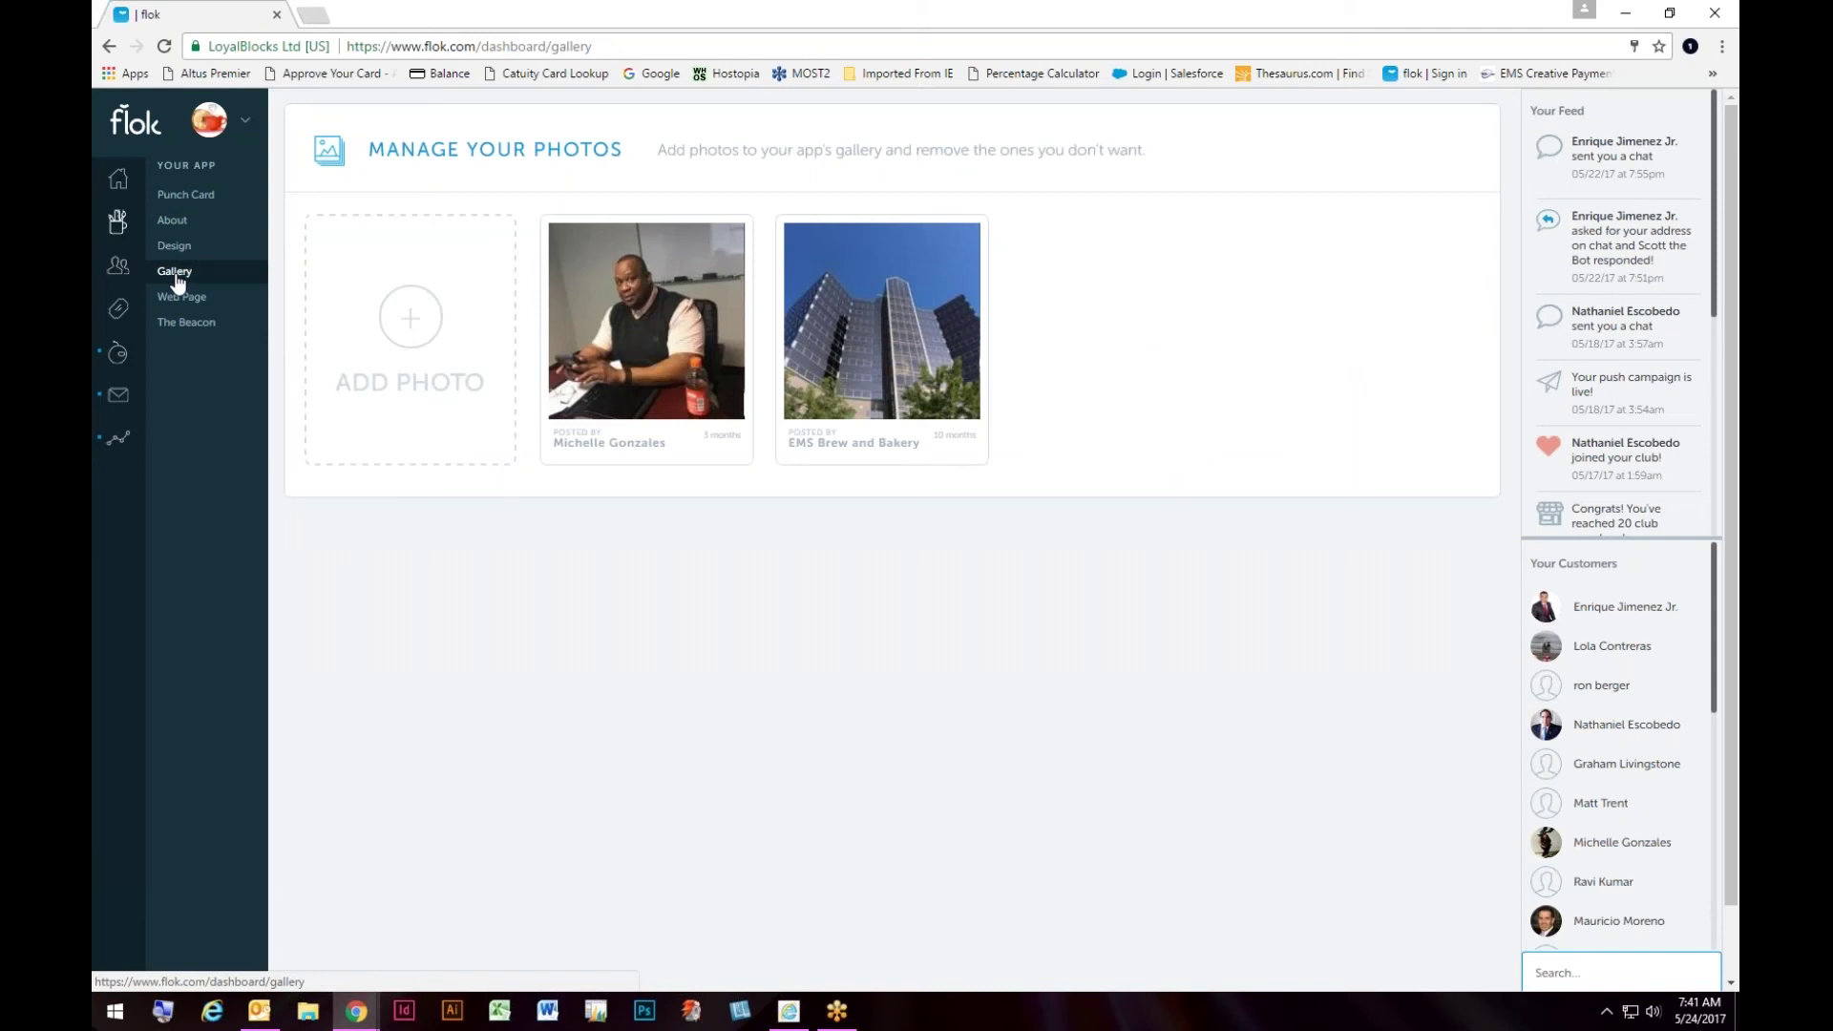
# Step: Browse the EMS Brew and Bakery web page's About, Hours, Punch Card, rewards and Photos cards
pyautogui.click(183, 302)
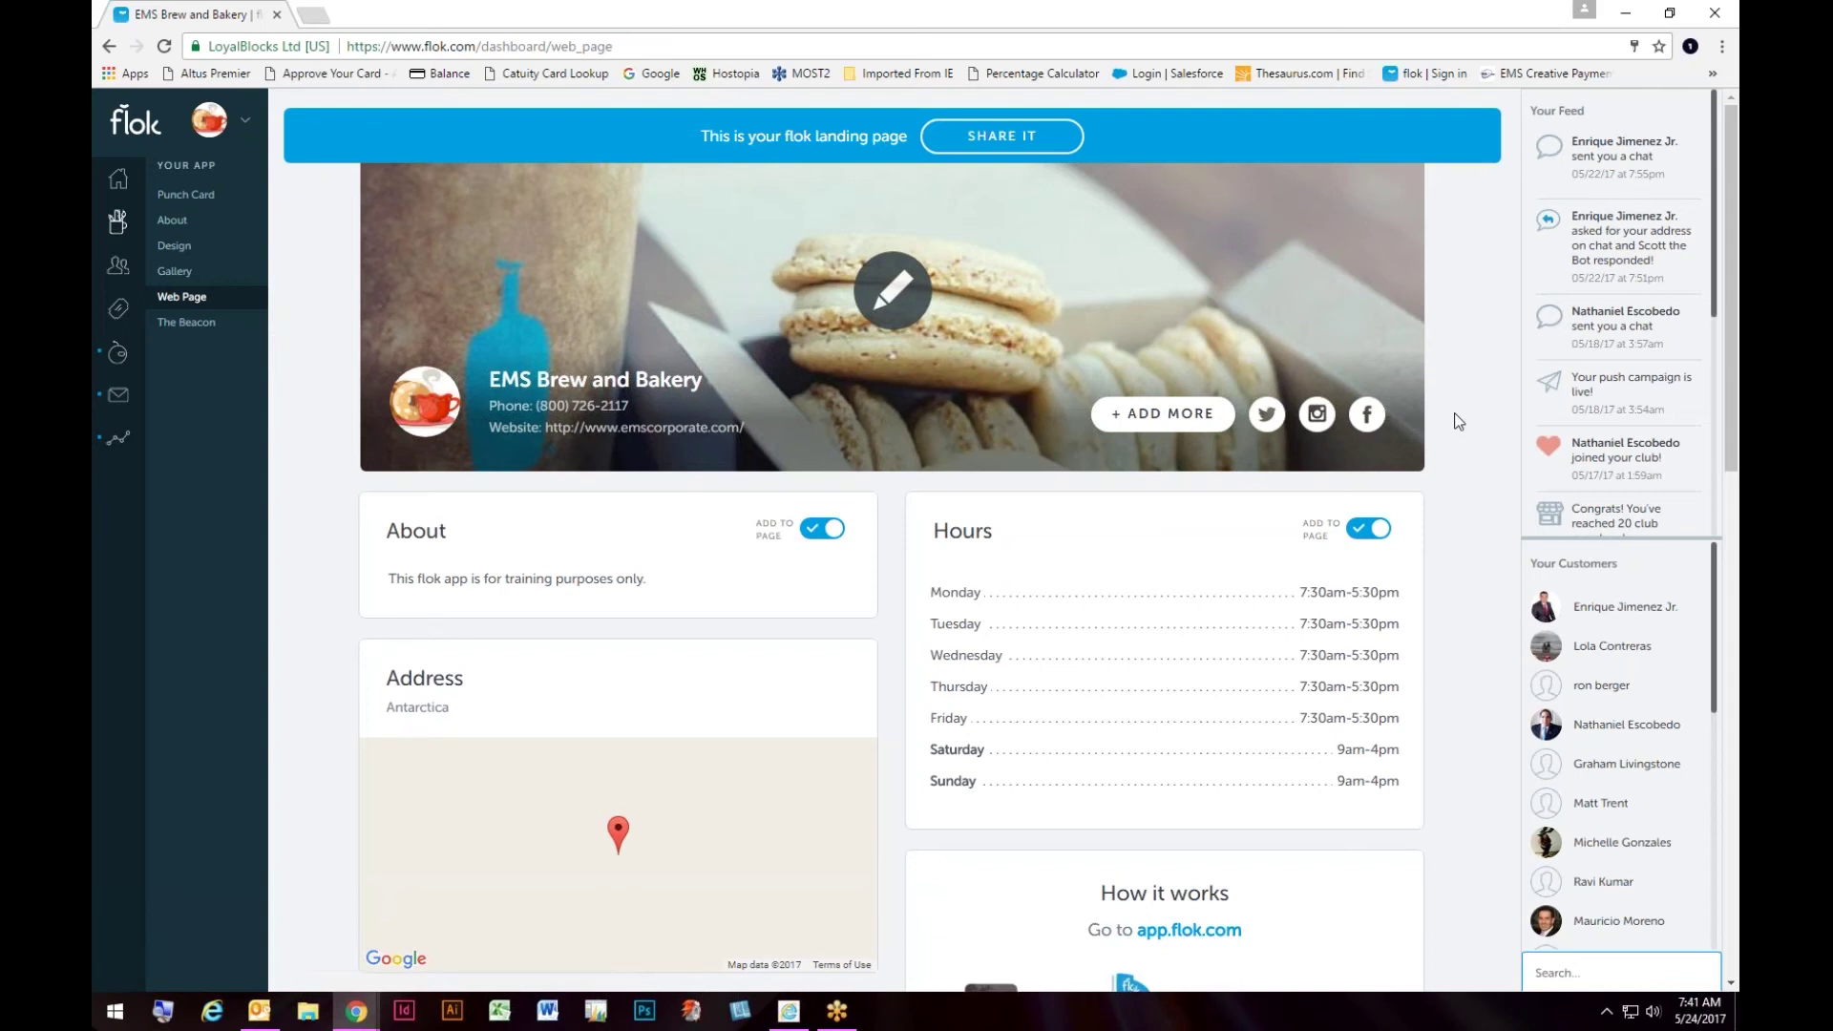
pyautogui.scroll(-3, 1461, 421)
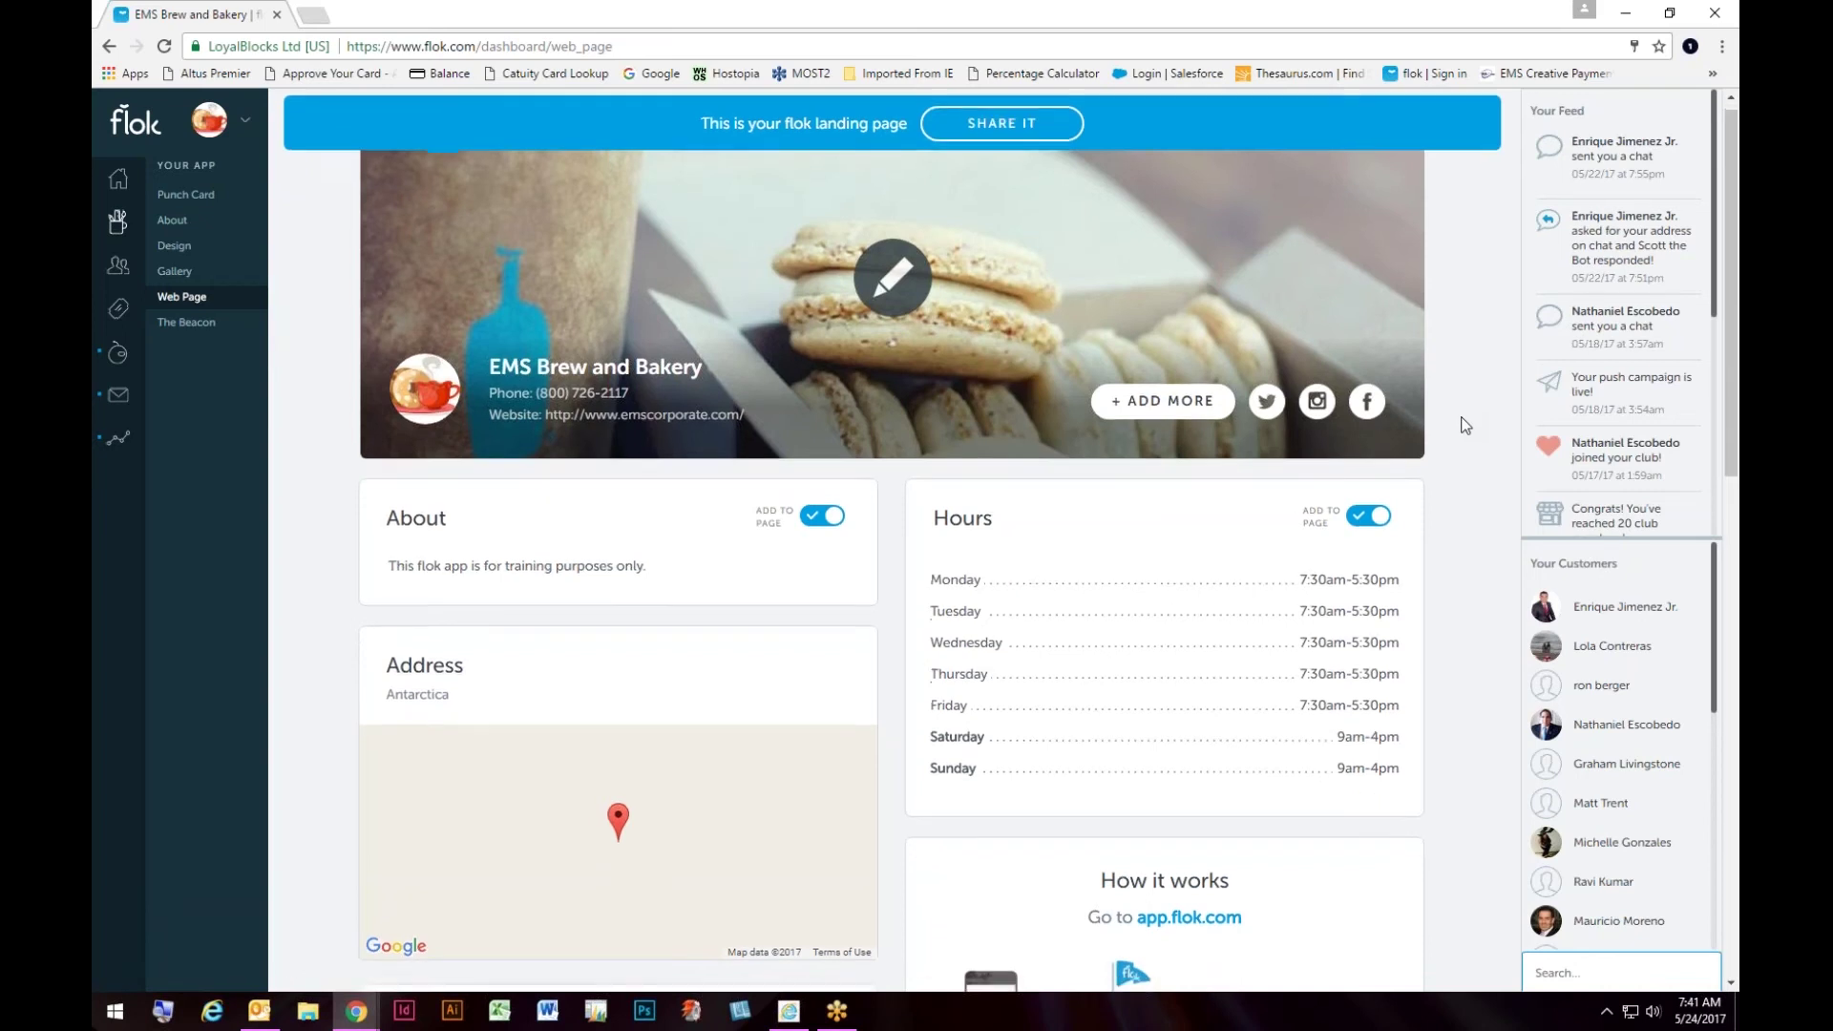
pyautogui.scroll(3, 1463, 420)
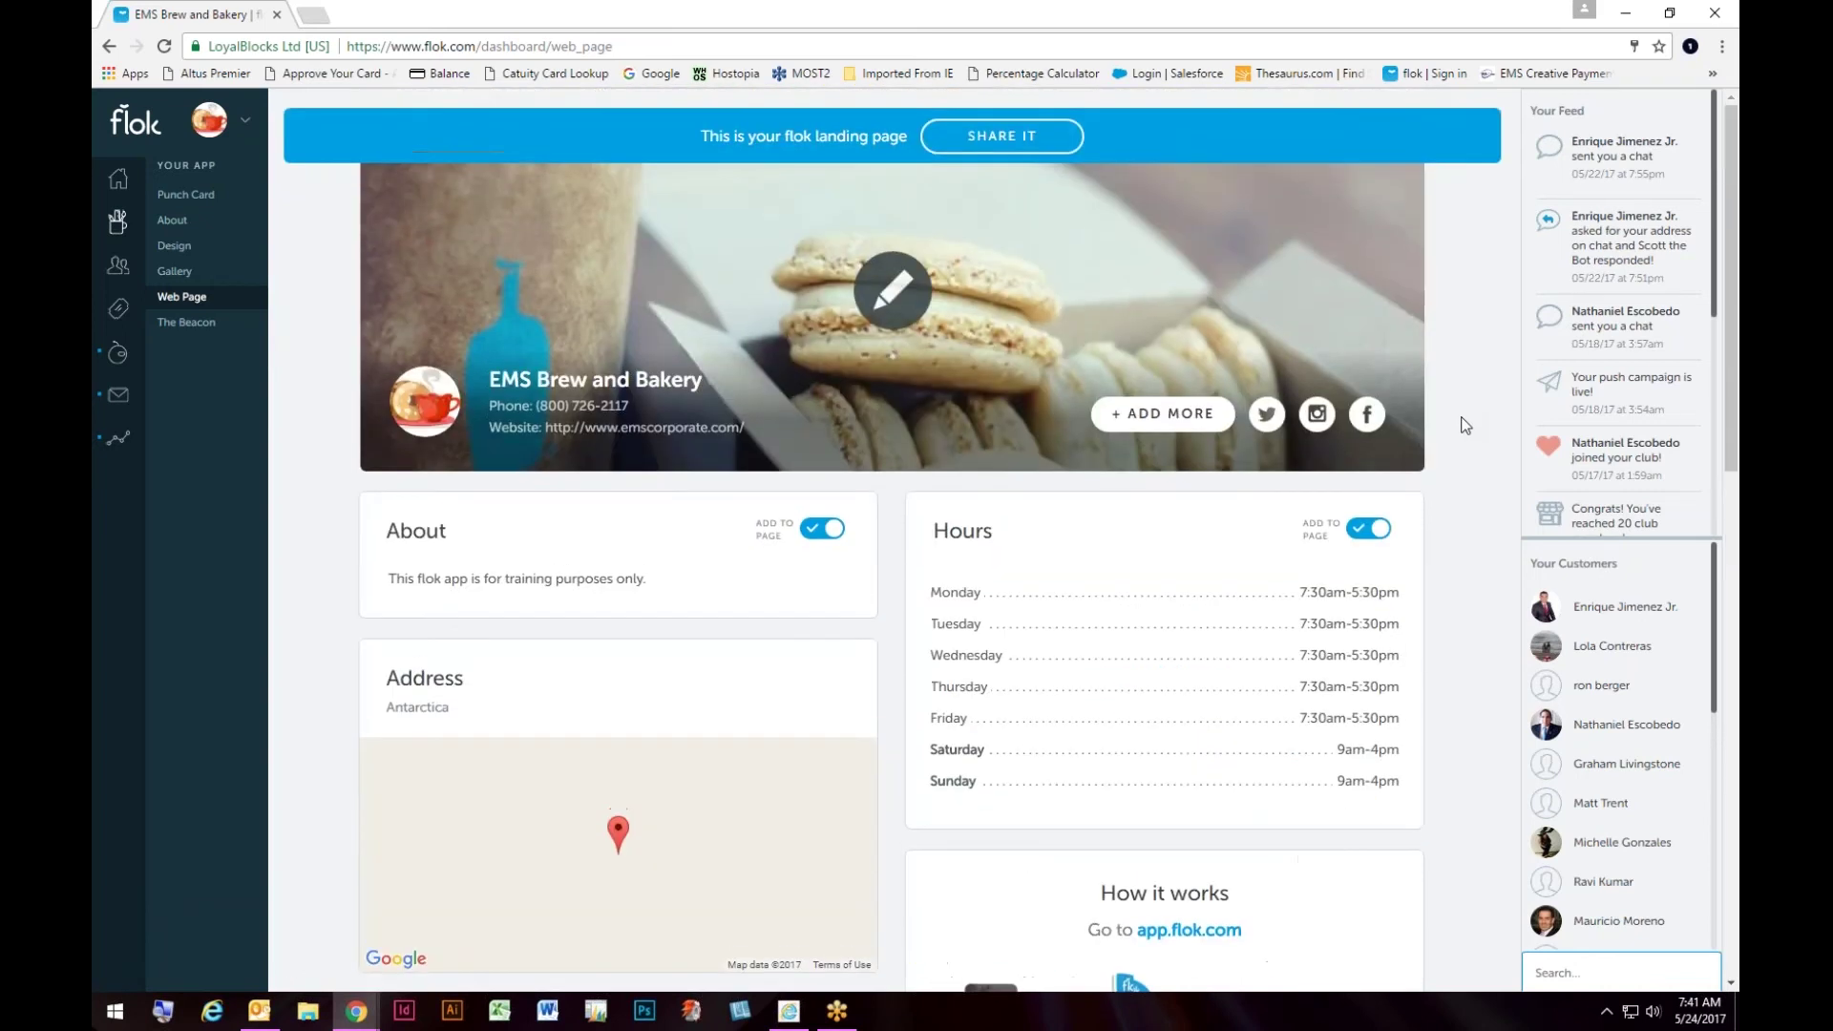
pyautogui.scroll(-4, 1463, 420)
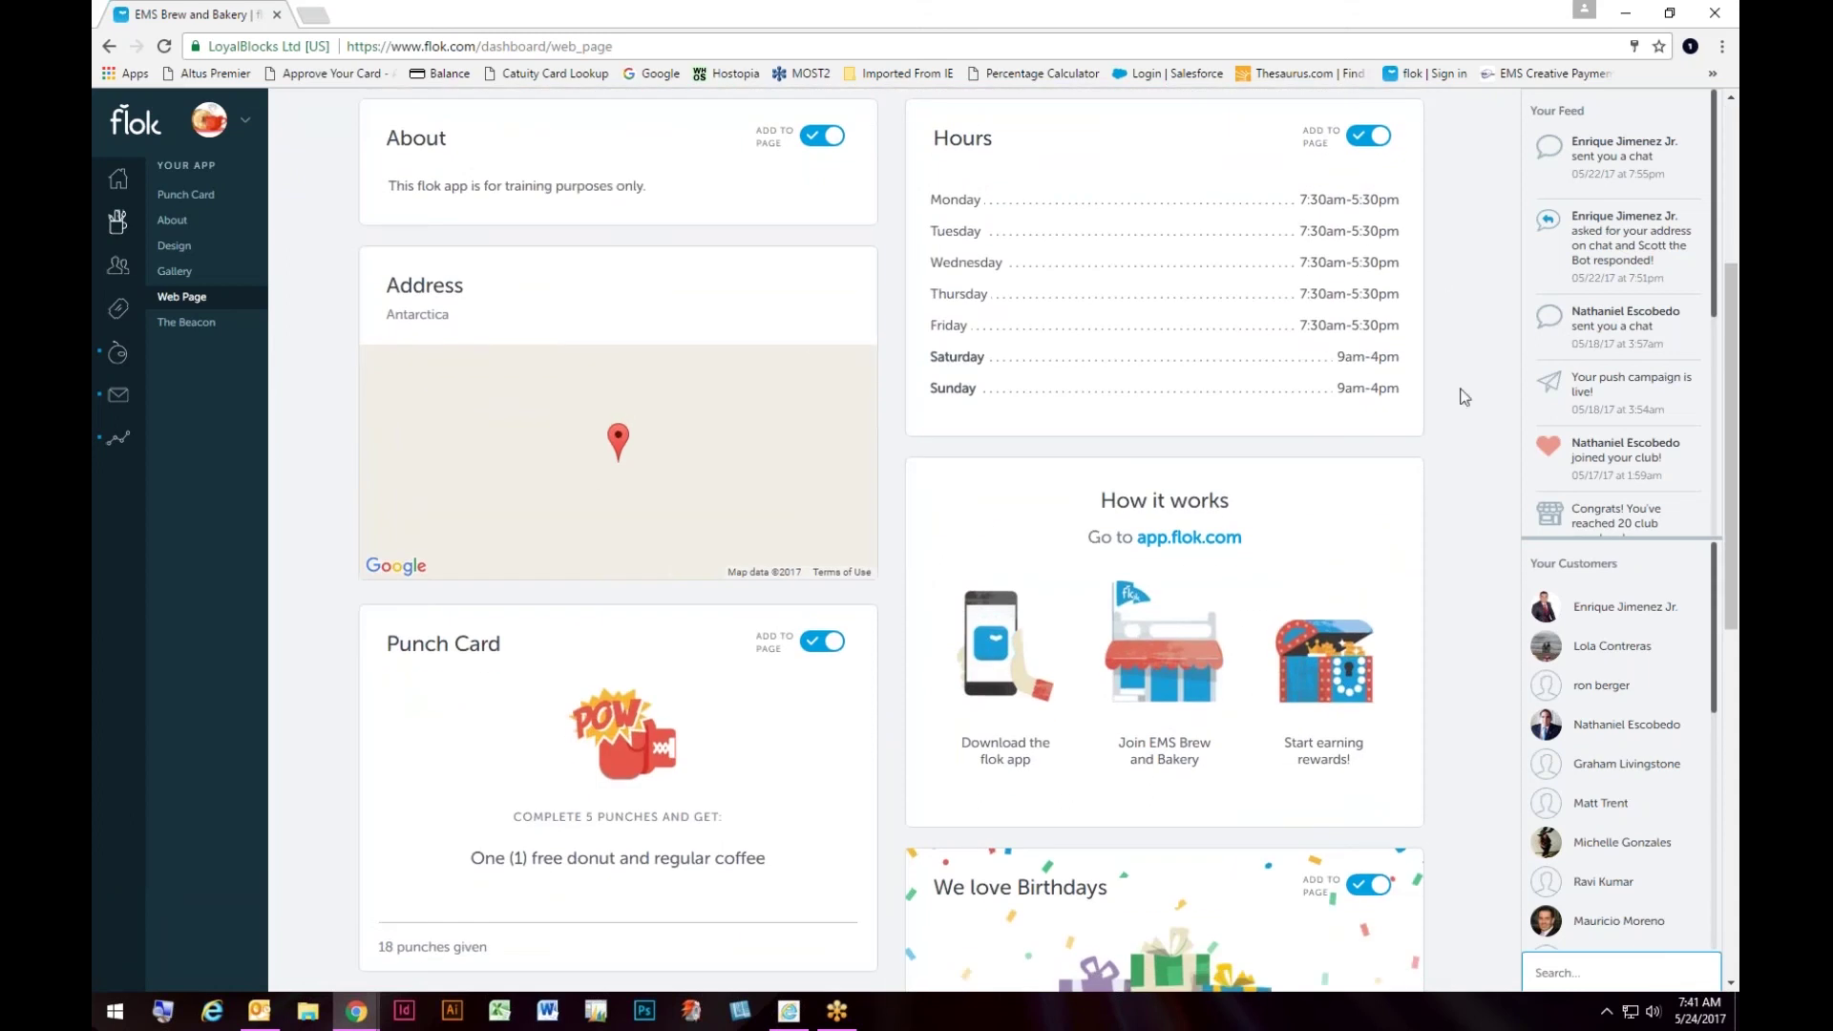
pyautogui.scroll(-5, 1480, 489)
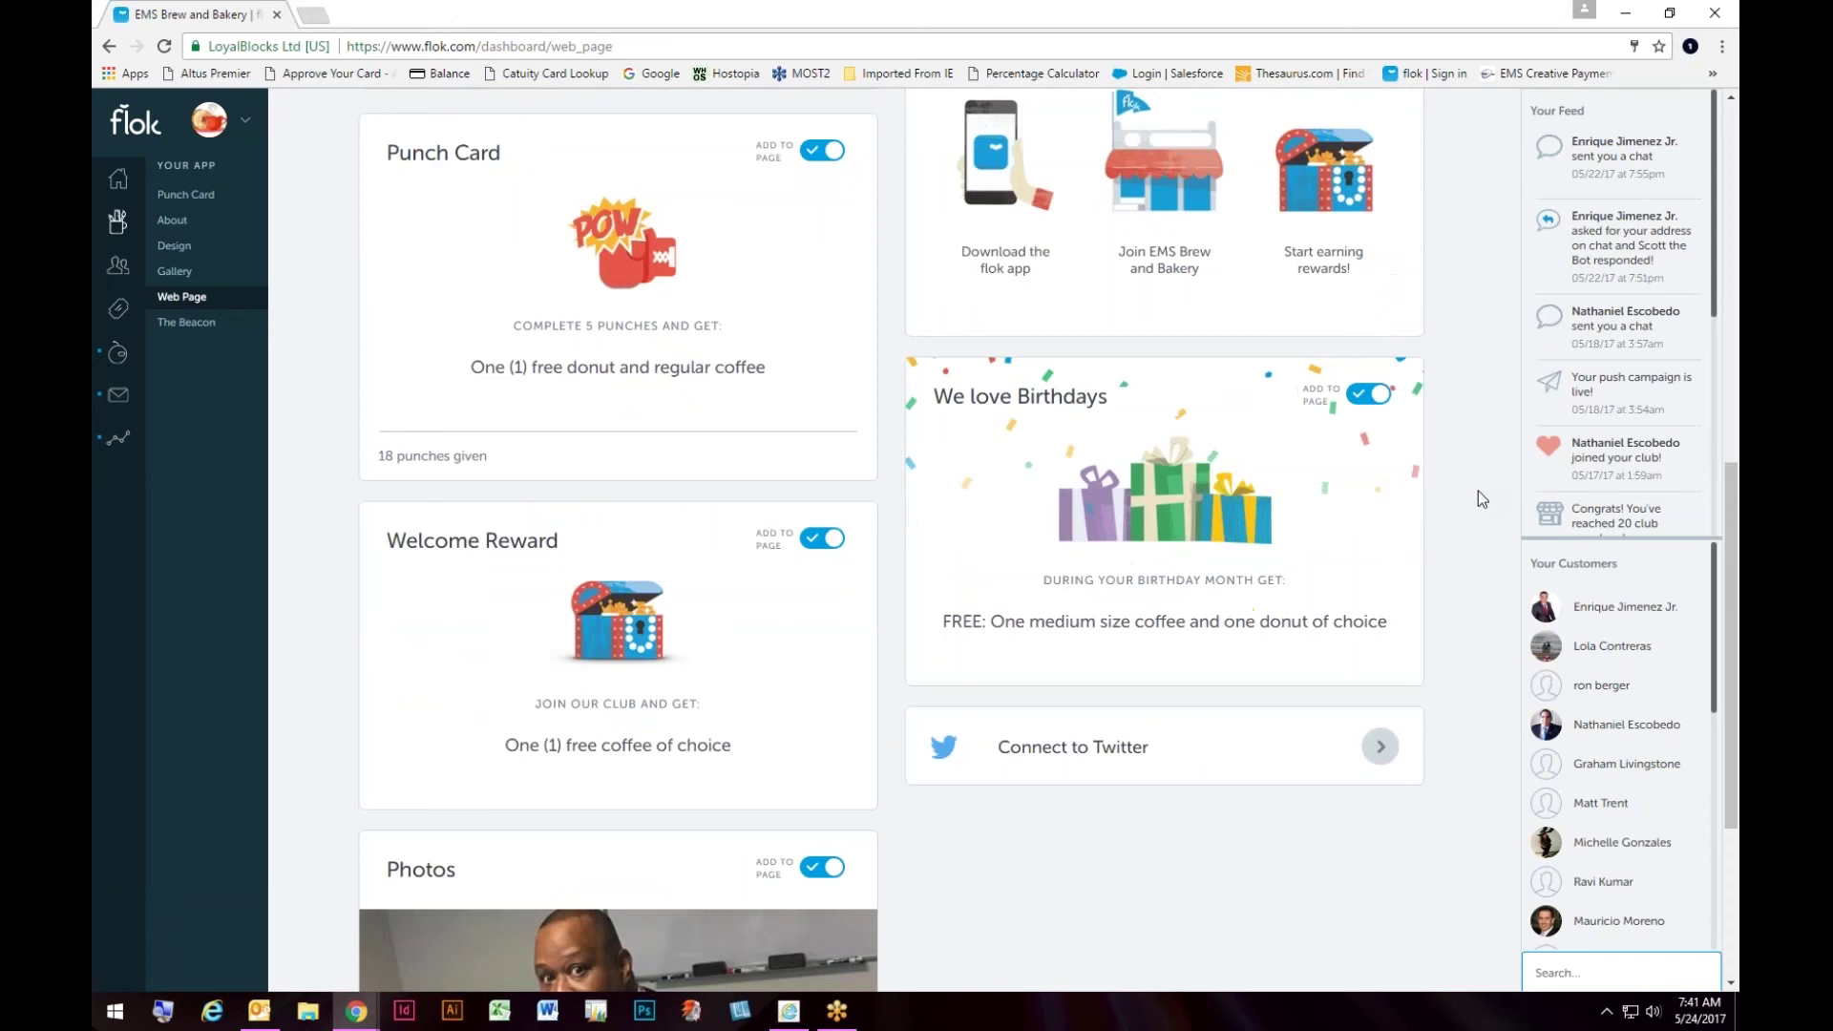
pyautogui.scroll(-4, 1478, 490)
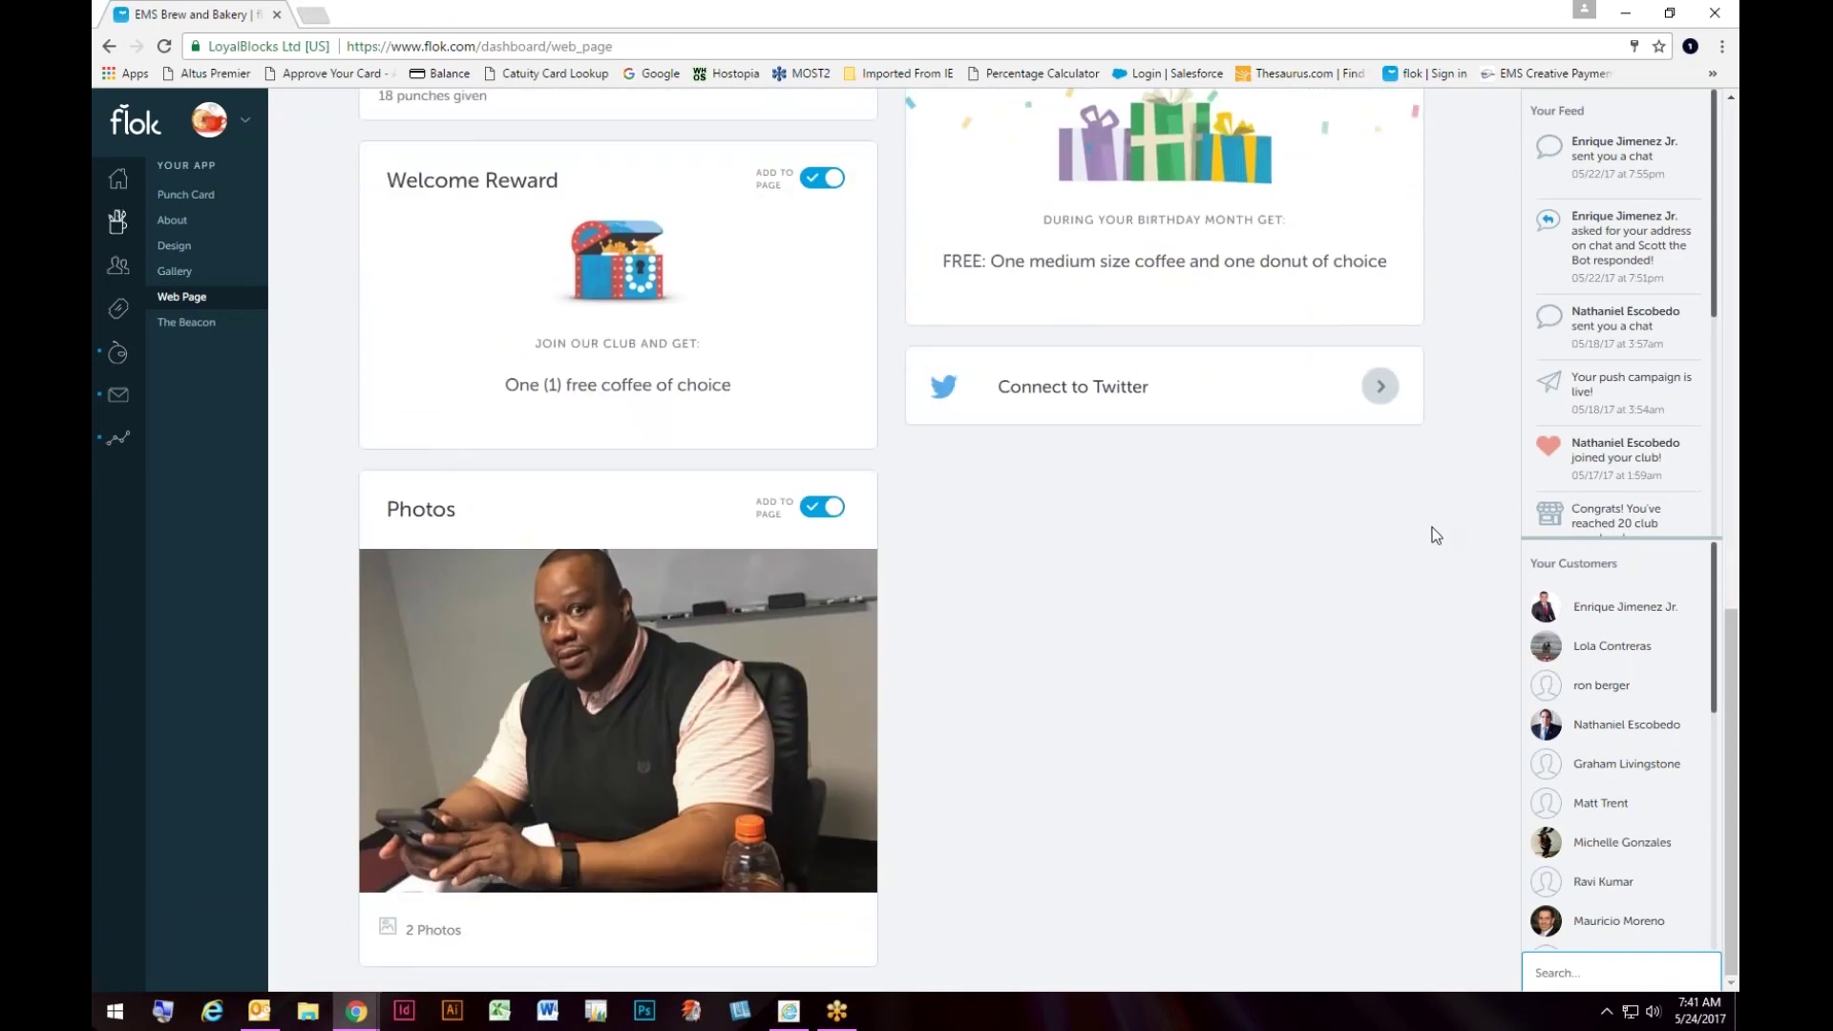
pyautogui.scroll(10, 1434, 531)
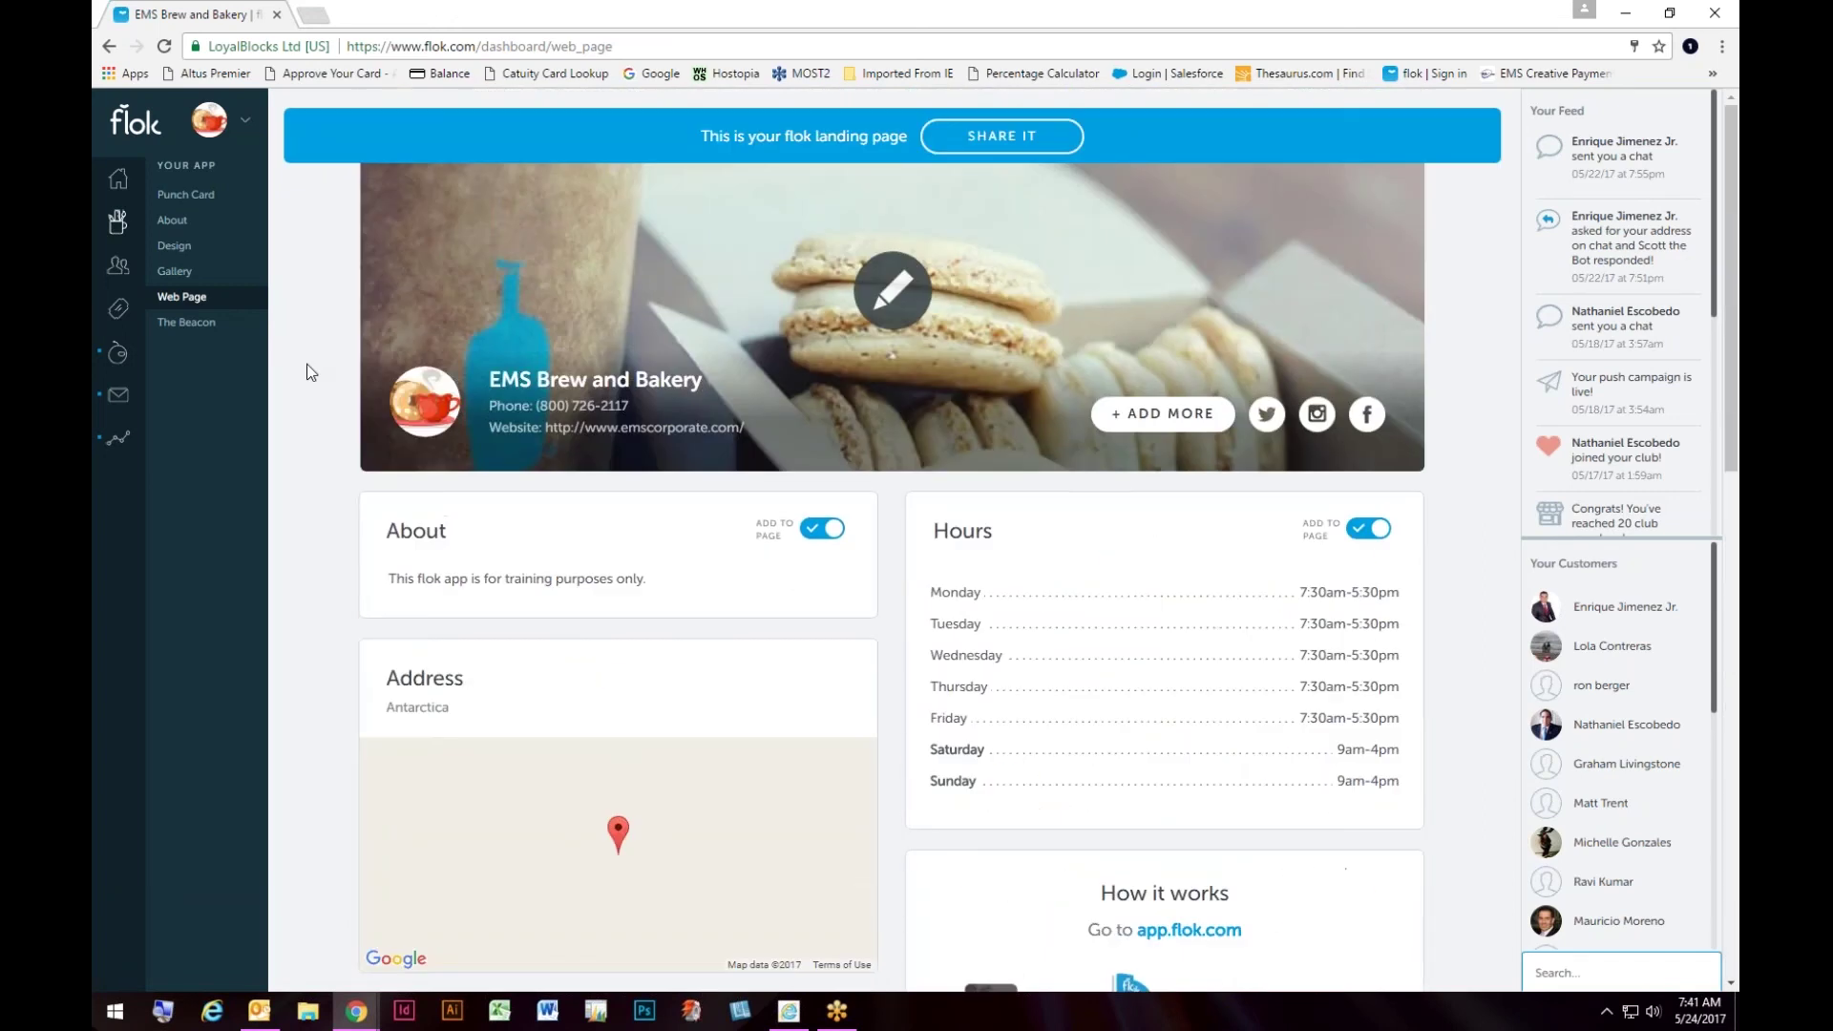
# Step: Open The Beacon page showing the walk-in welcome message switched on
pyautogui.click(189, 325)
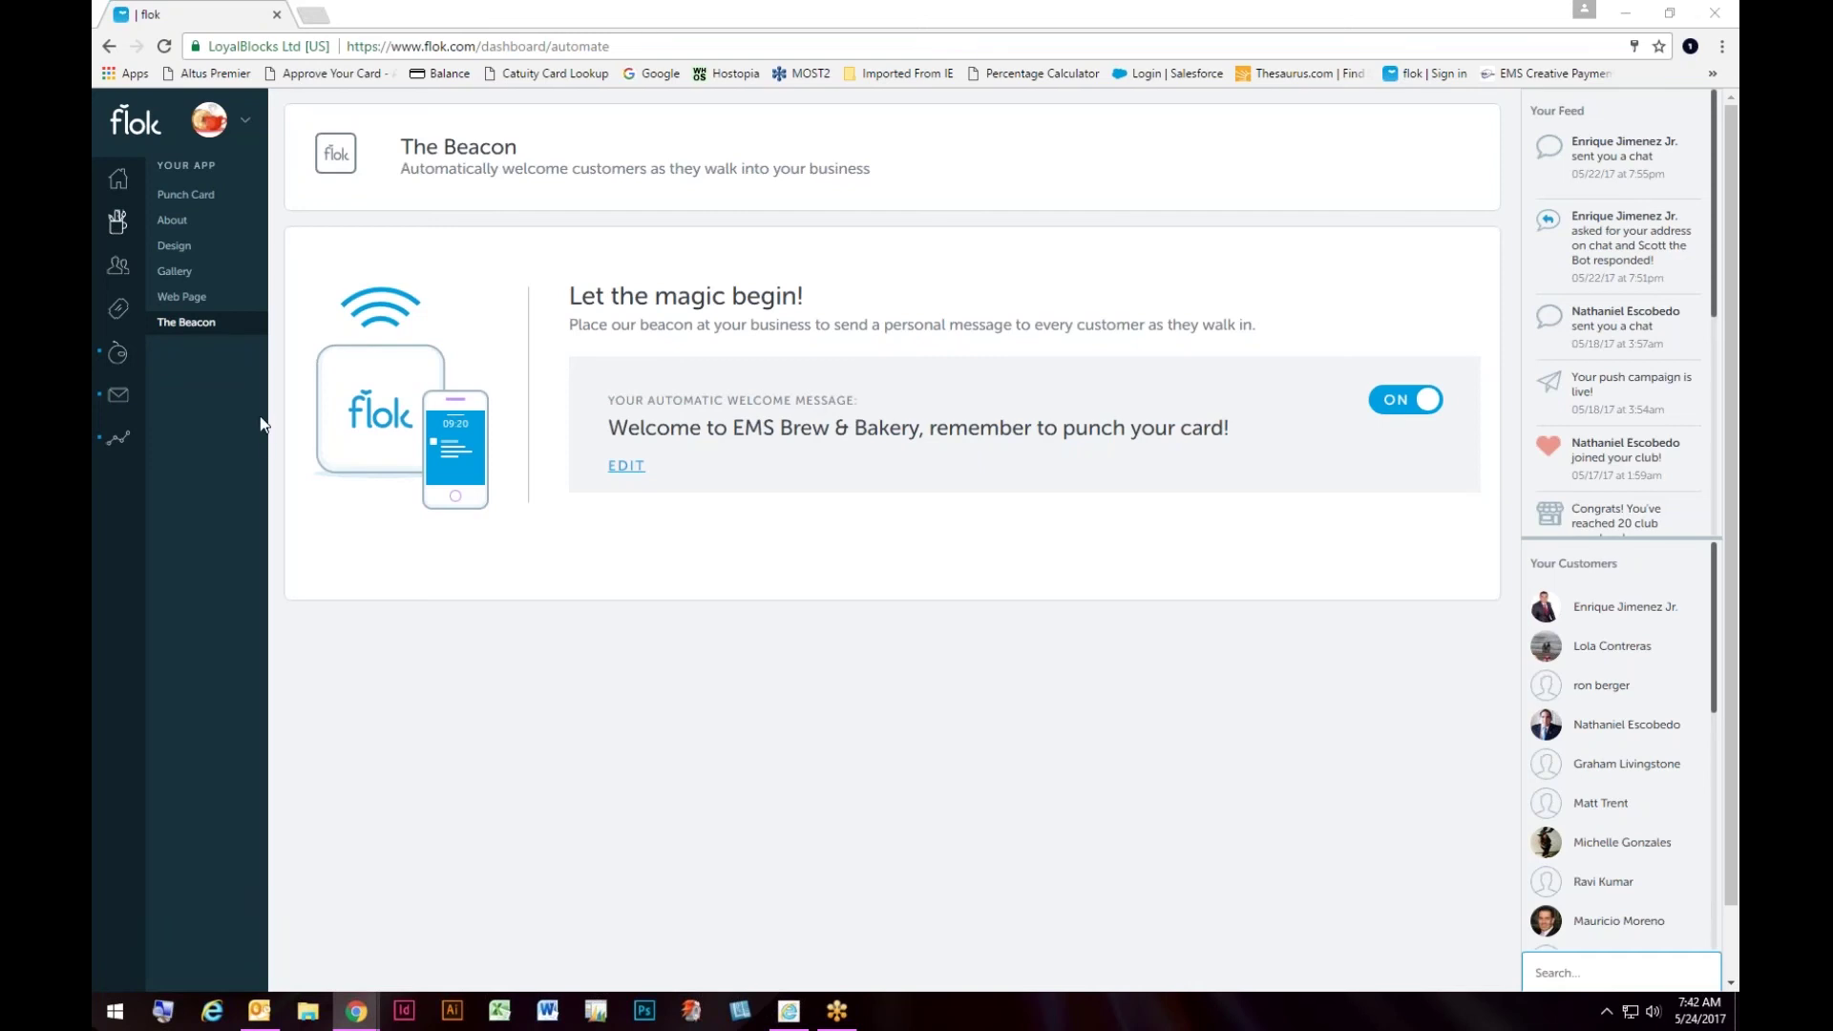
pyautogui.moveTo(232, 353)
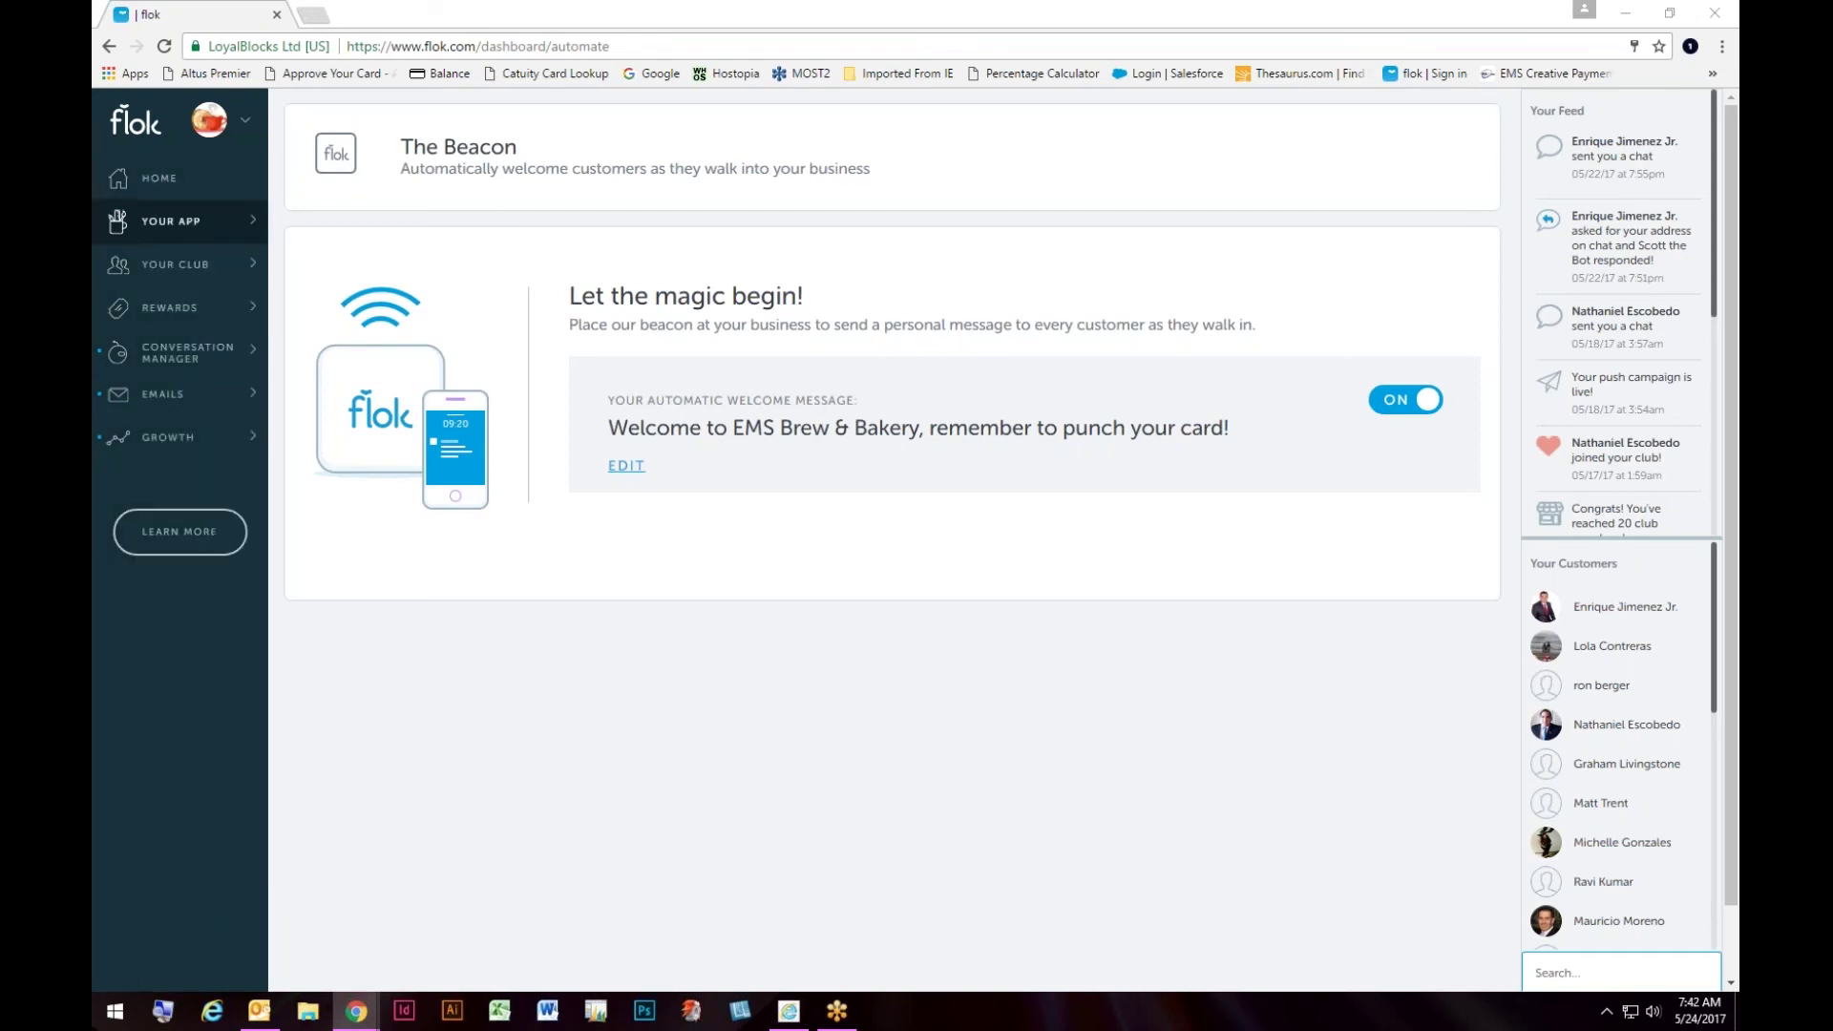
# Step: Open Your Customers and review members' status, punches, check-ins and last visits
pyautogui.click(159, 267)
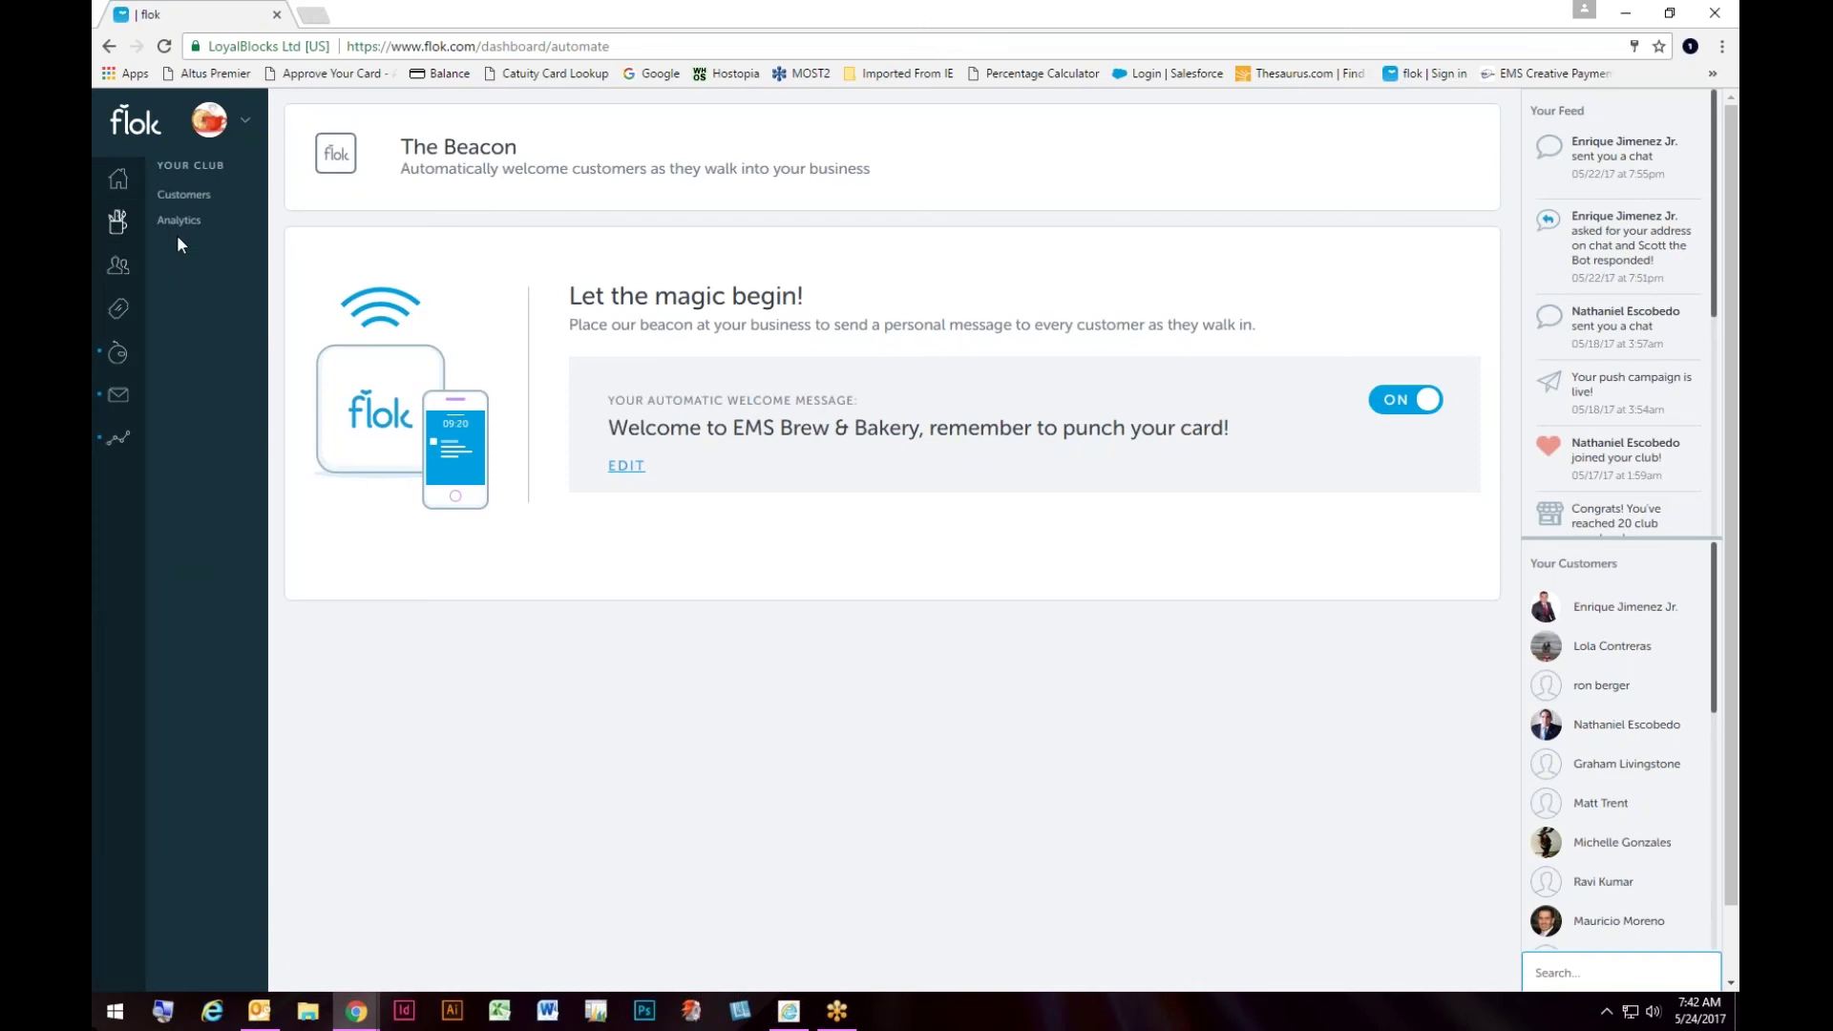
pyautogui.click(183, 194)
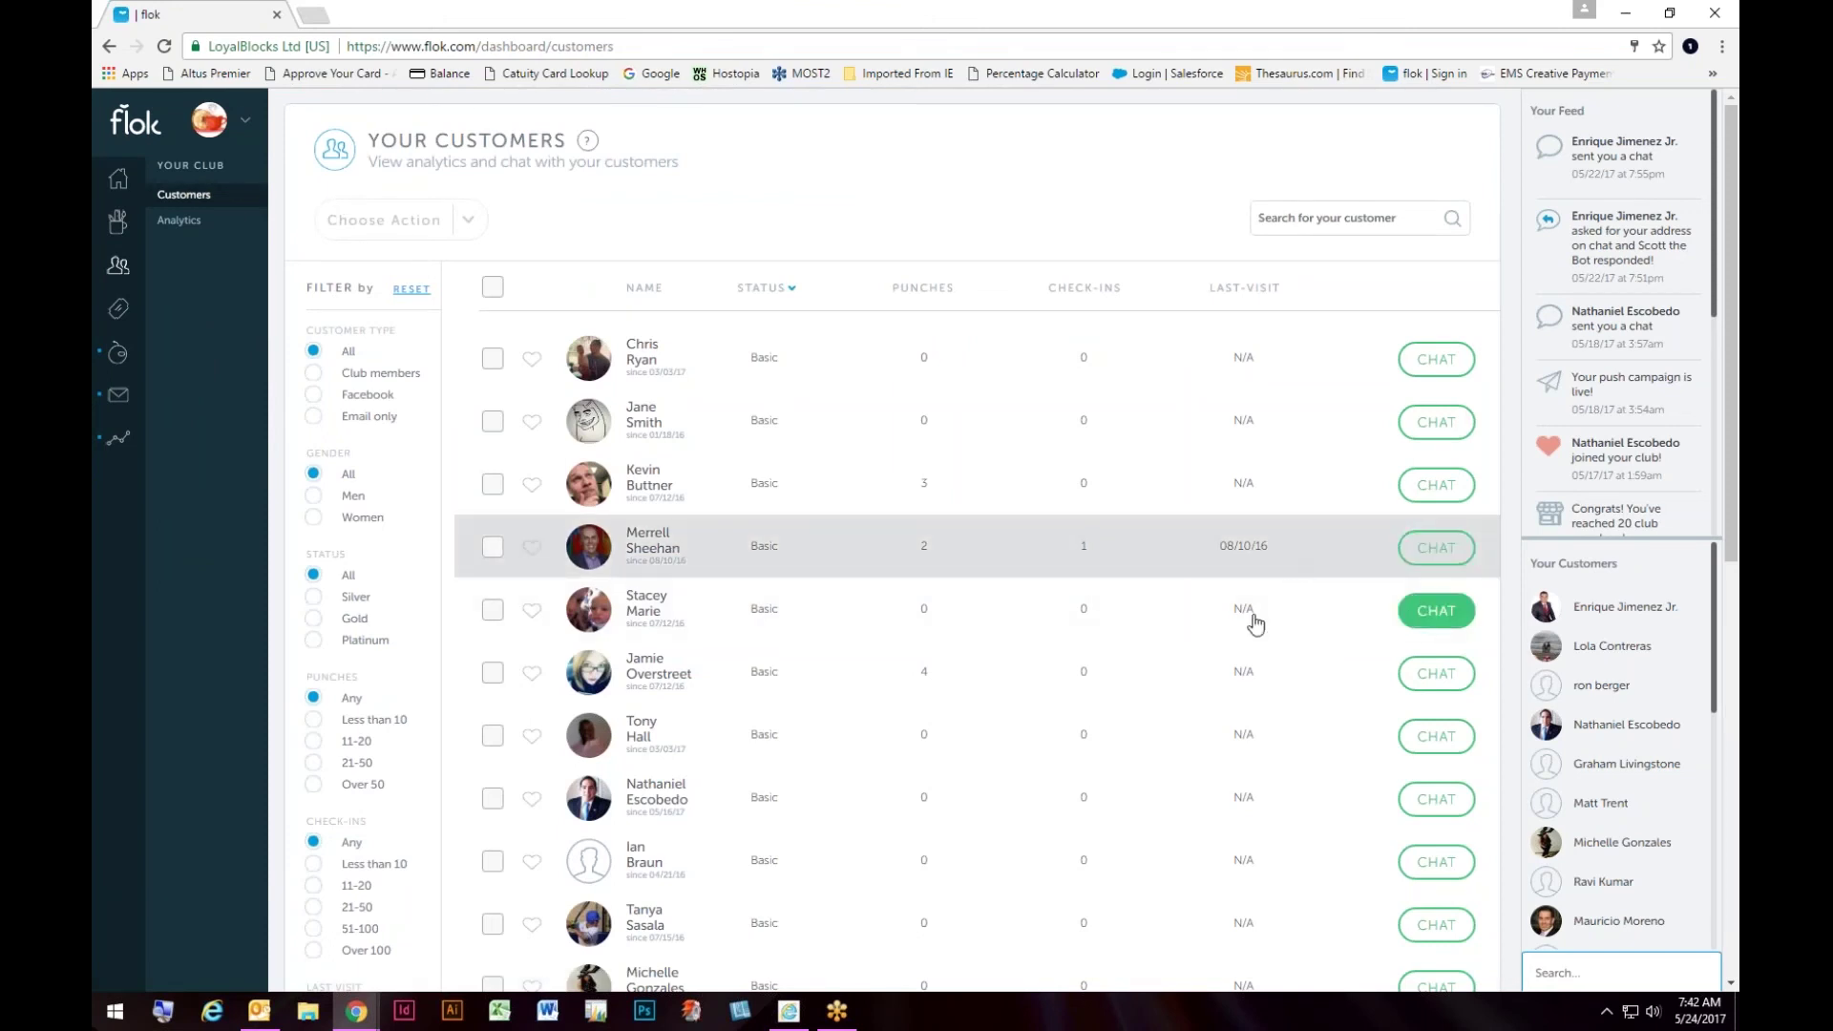
pyautogui.scroll(-4, 1210, 617)
pyautogui.scroll(-4, 1098, 640)
pyautogui.scroll(10, 1035, 626)
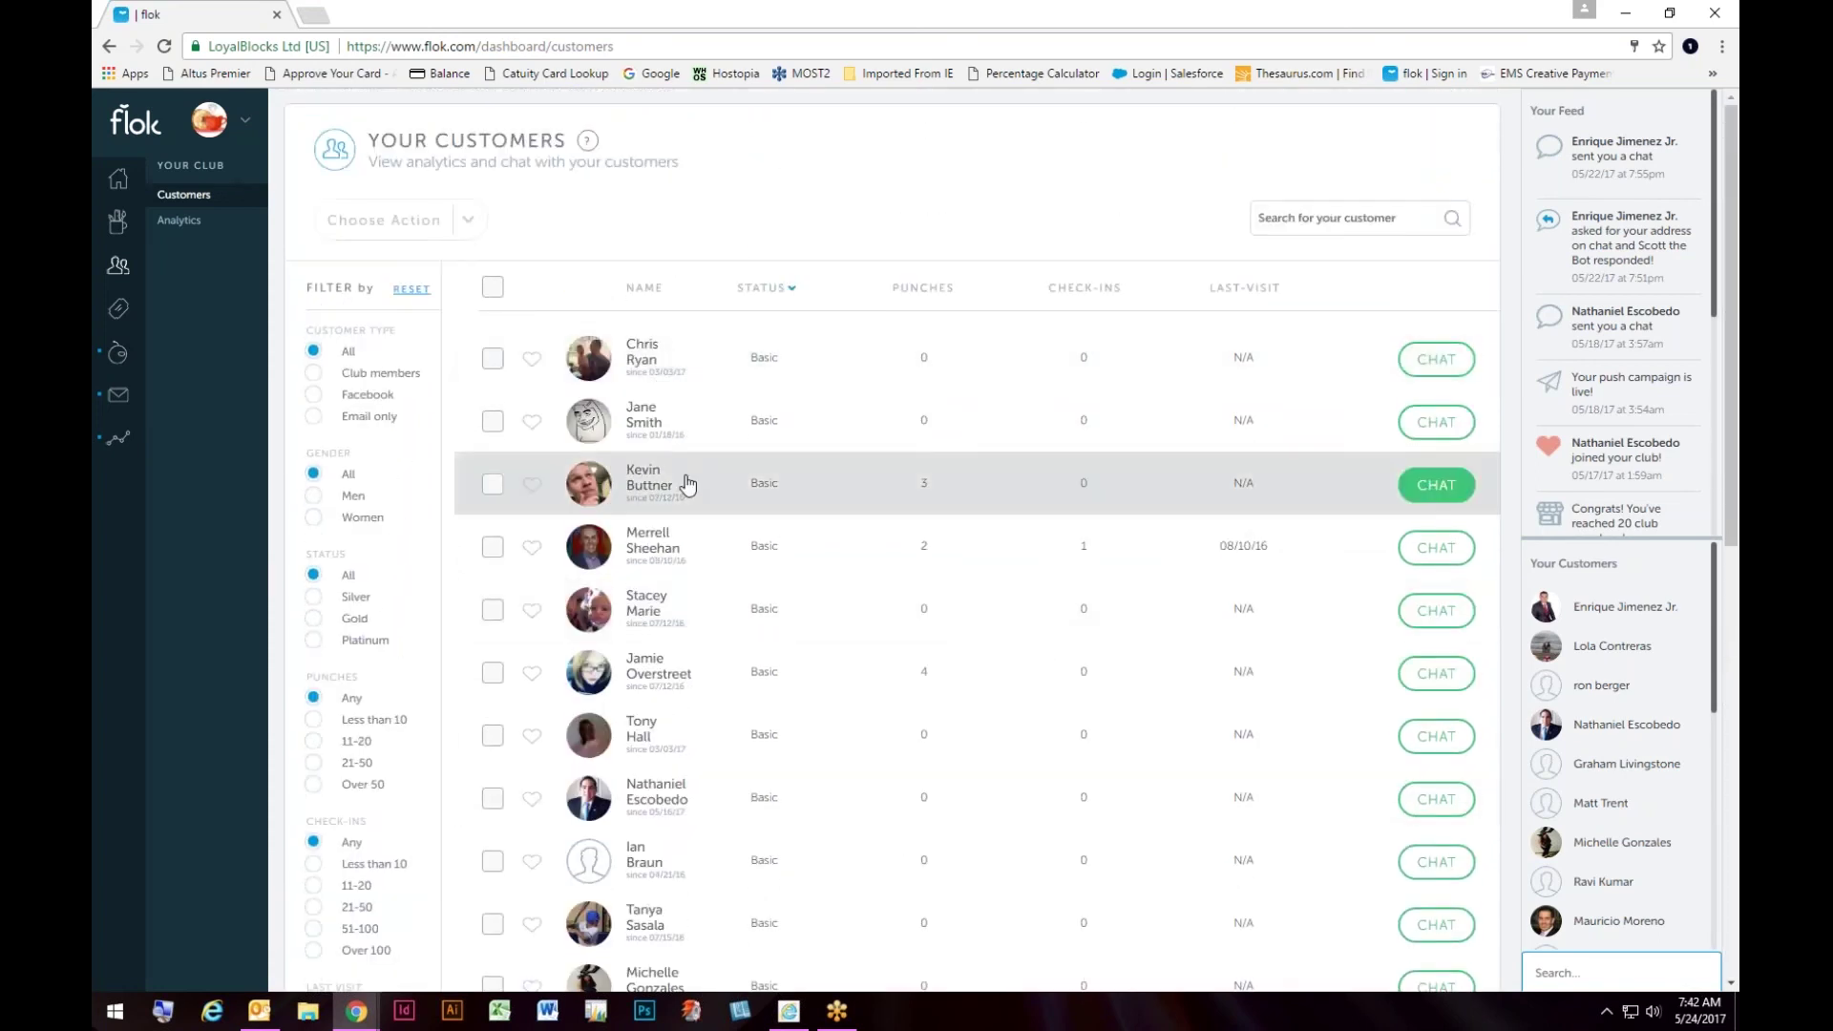
# Step: Open the third customer's profile and review their Rewards tab without sending a reward
pyautogui.click(645, 485)
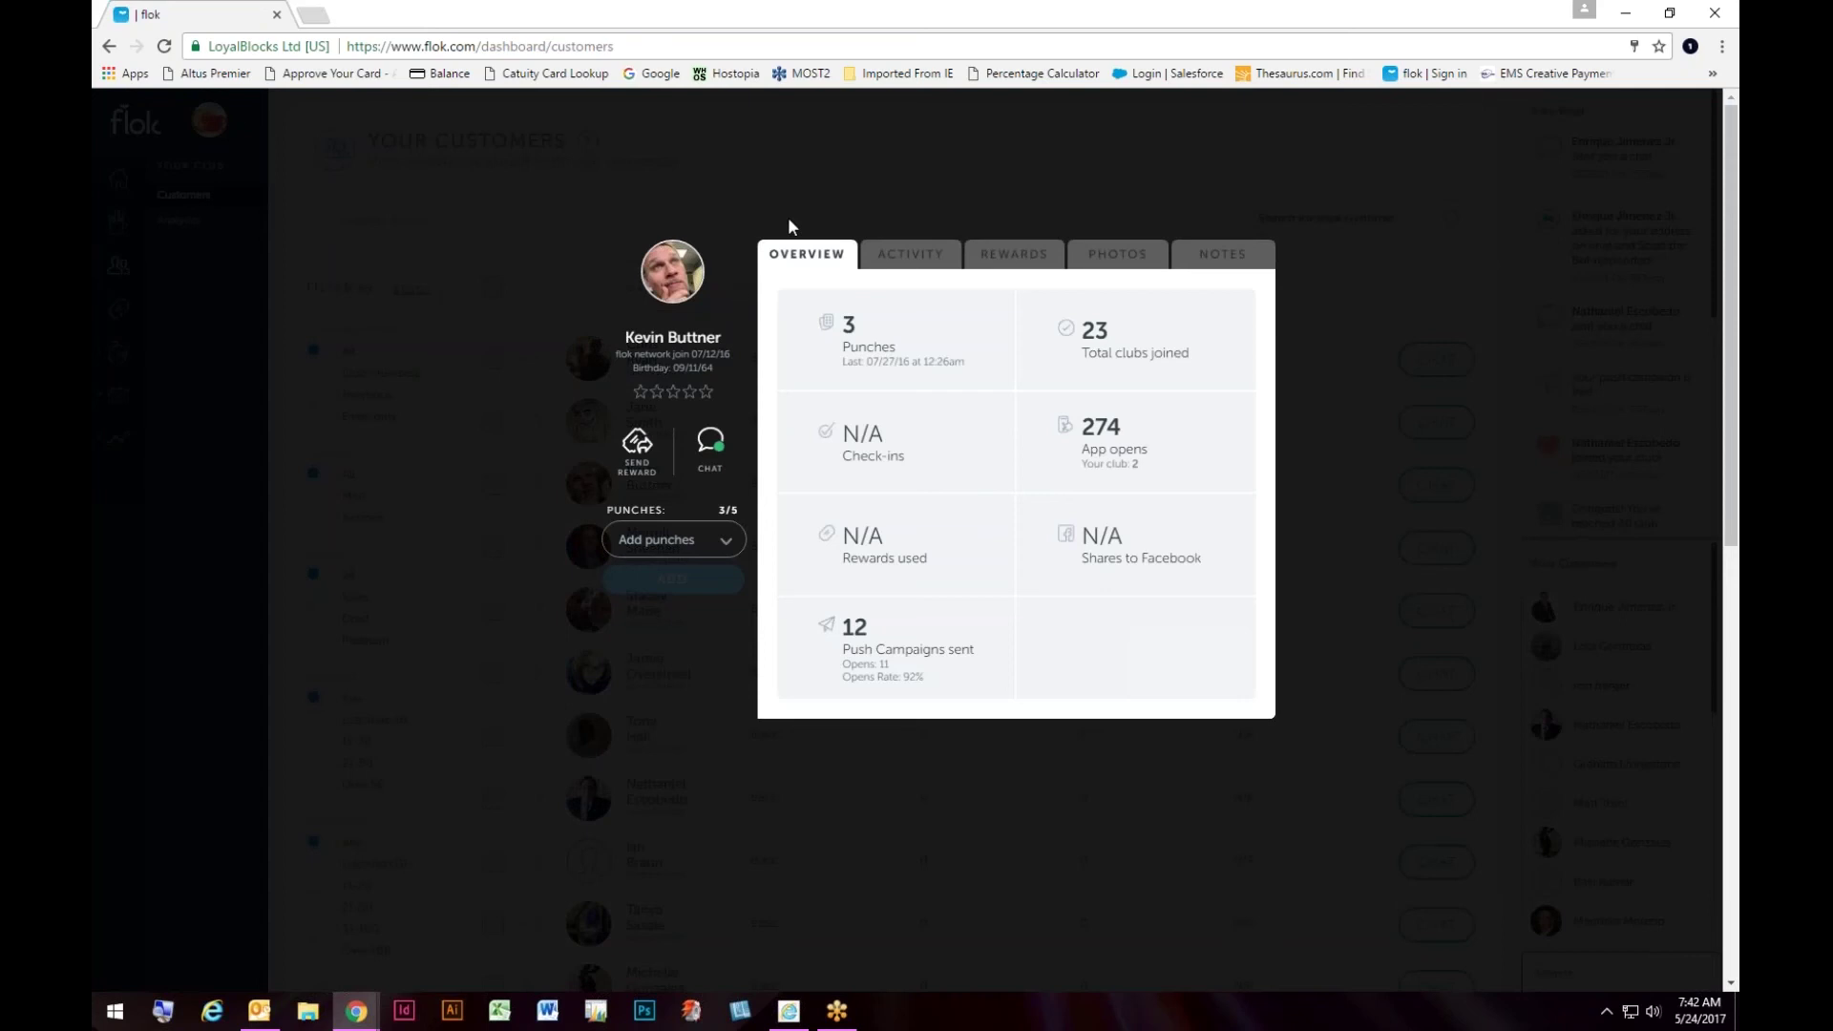
pyautogui.click(1019, 267)
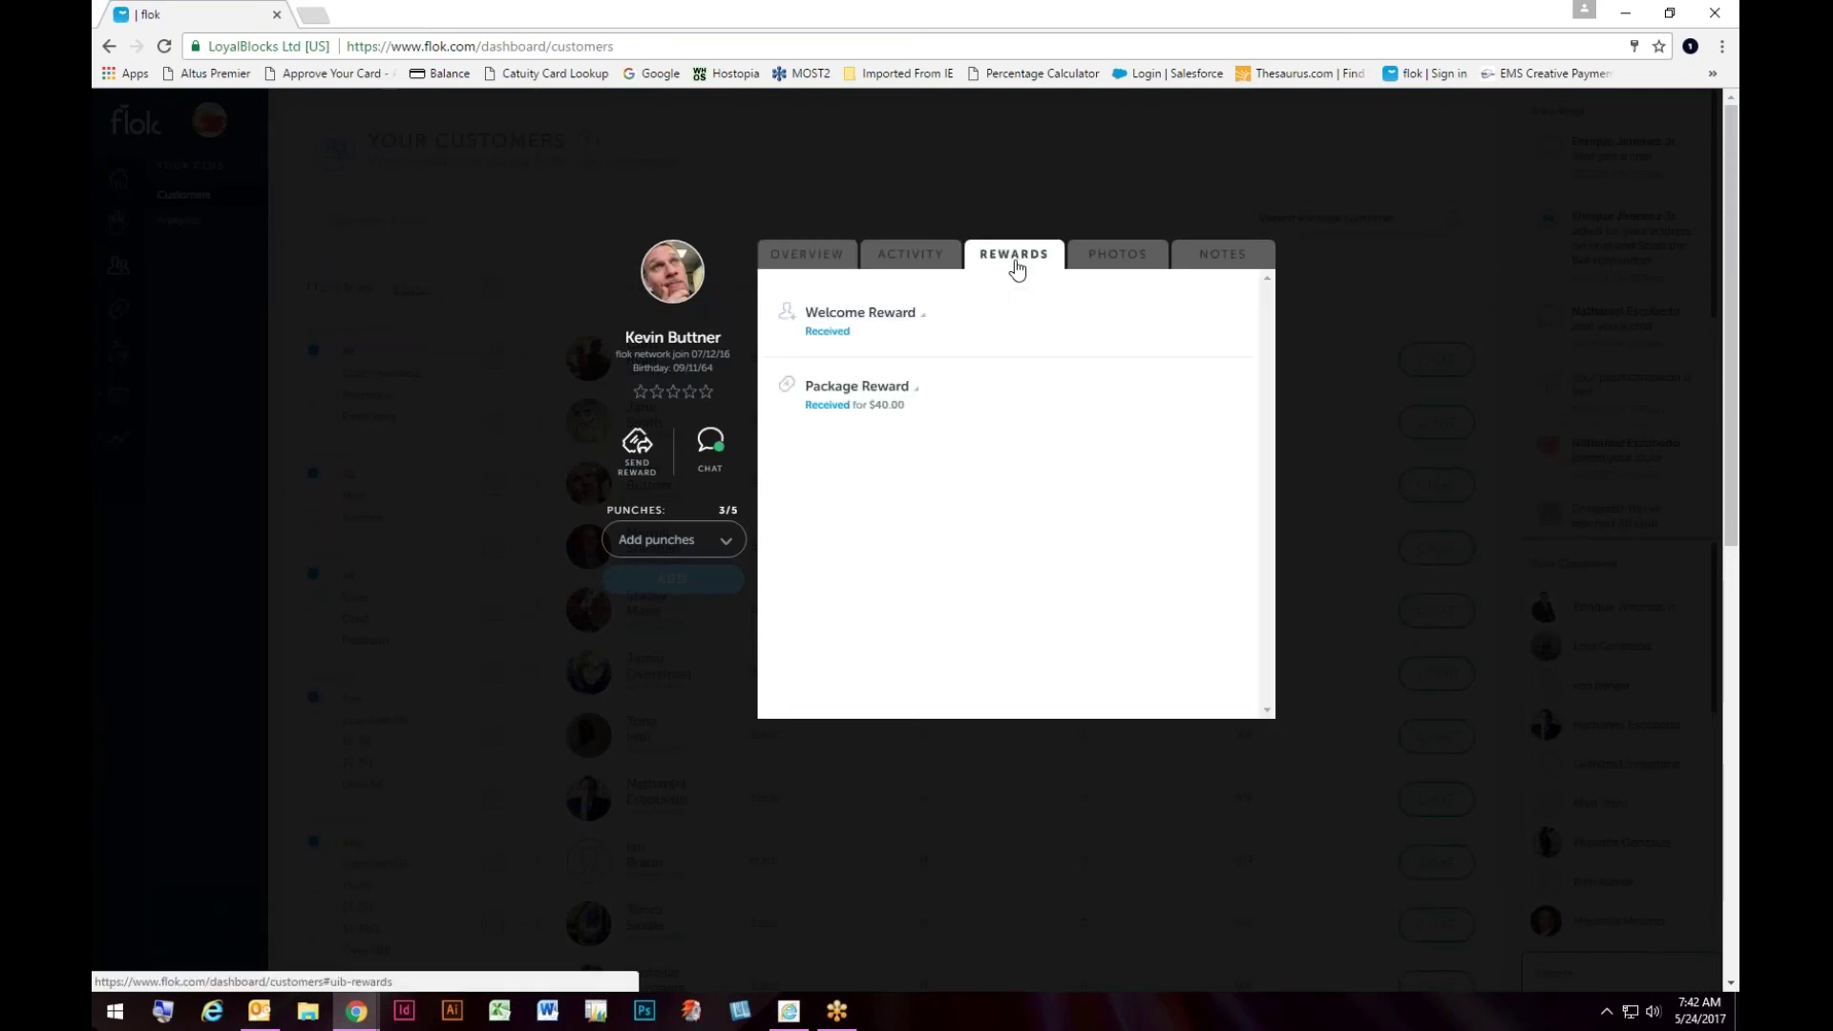
pyautogui.click(636, 471)
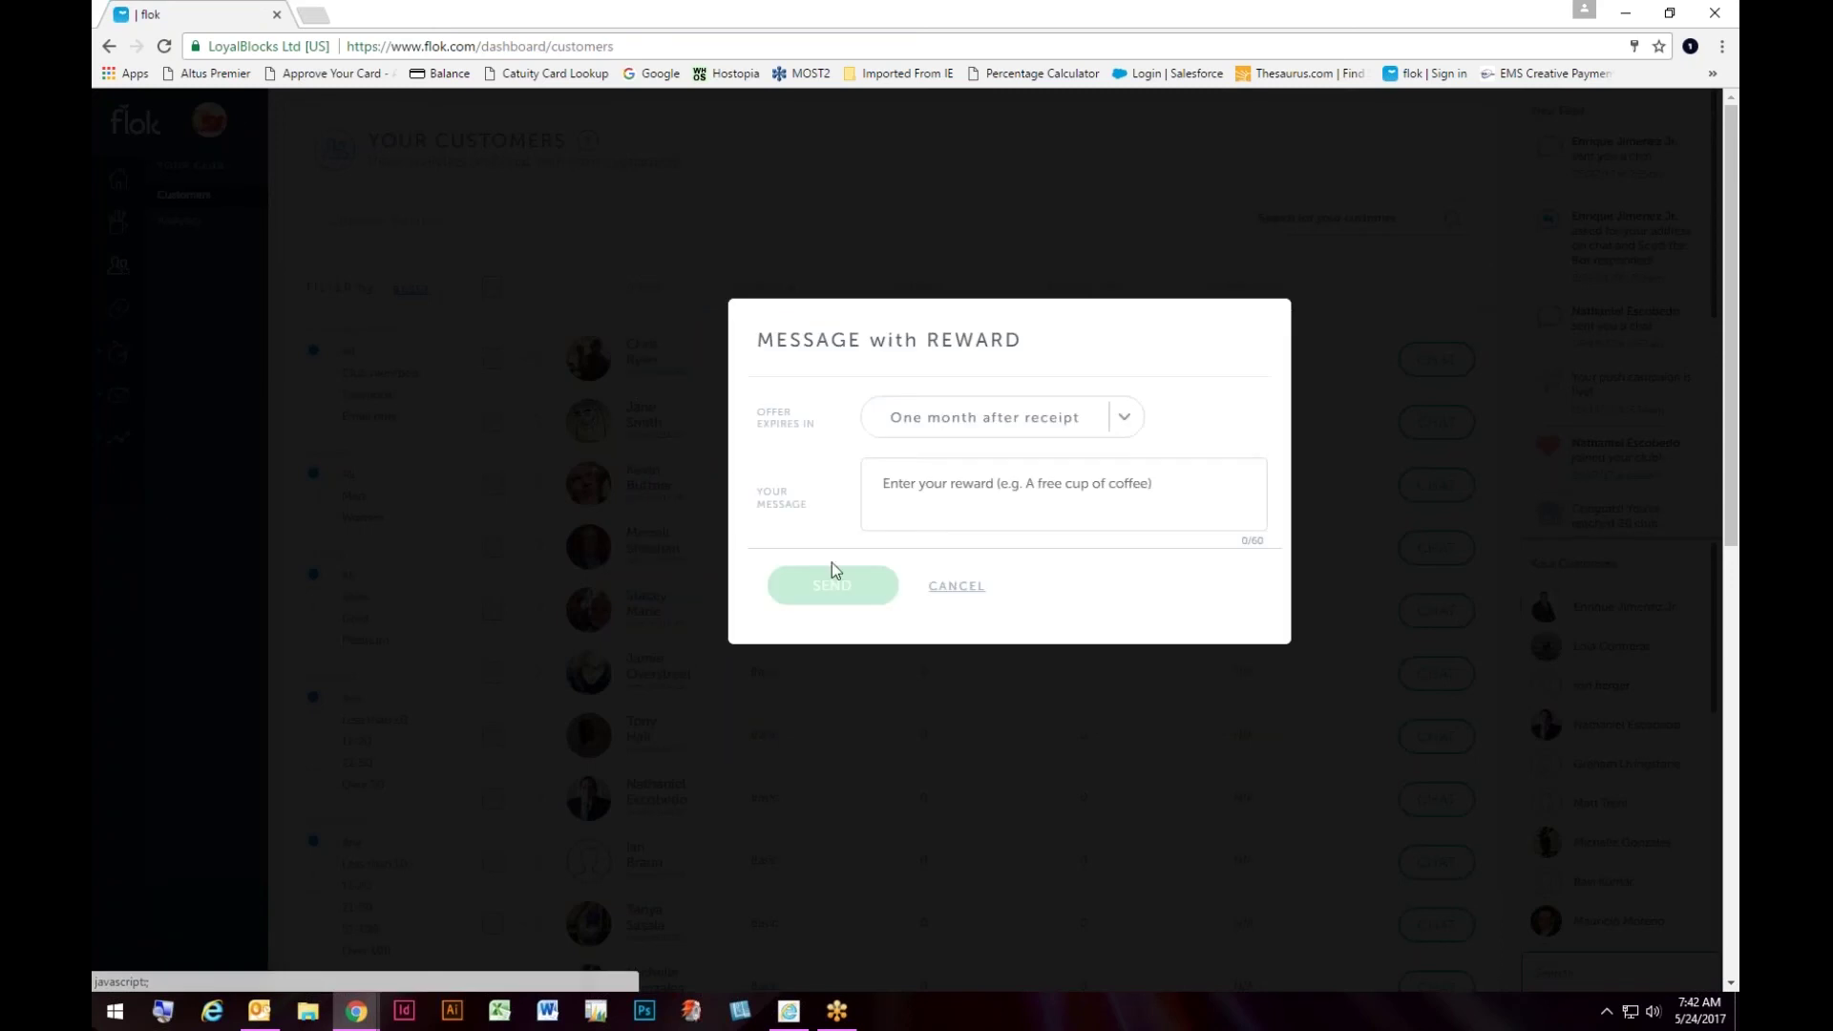
pyautogui.click(956, 585)
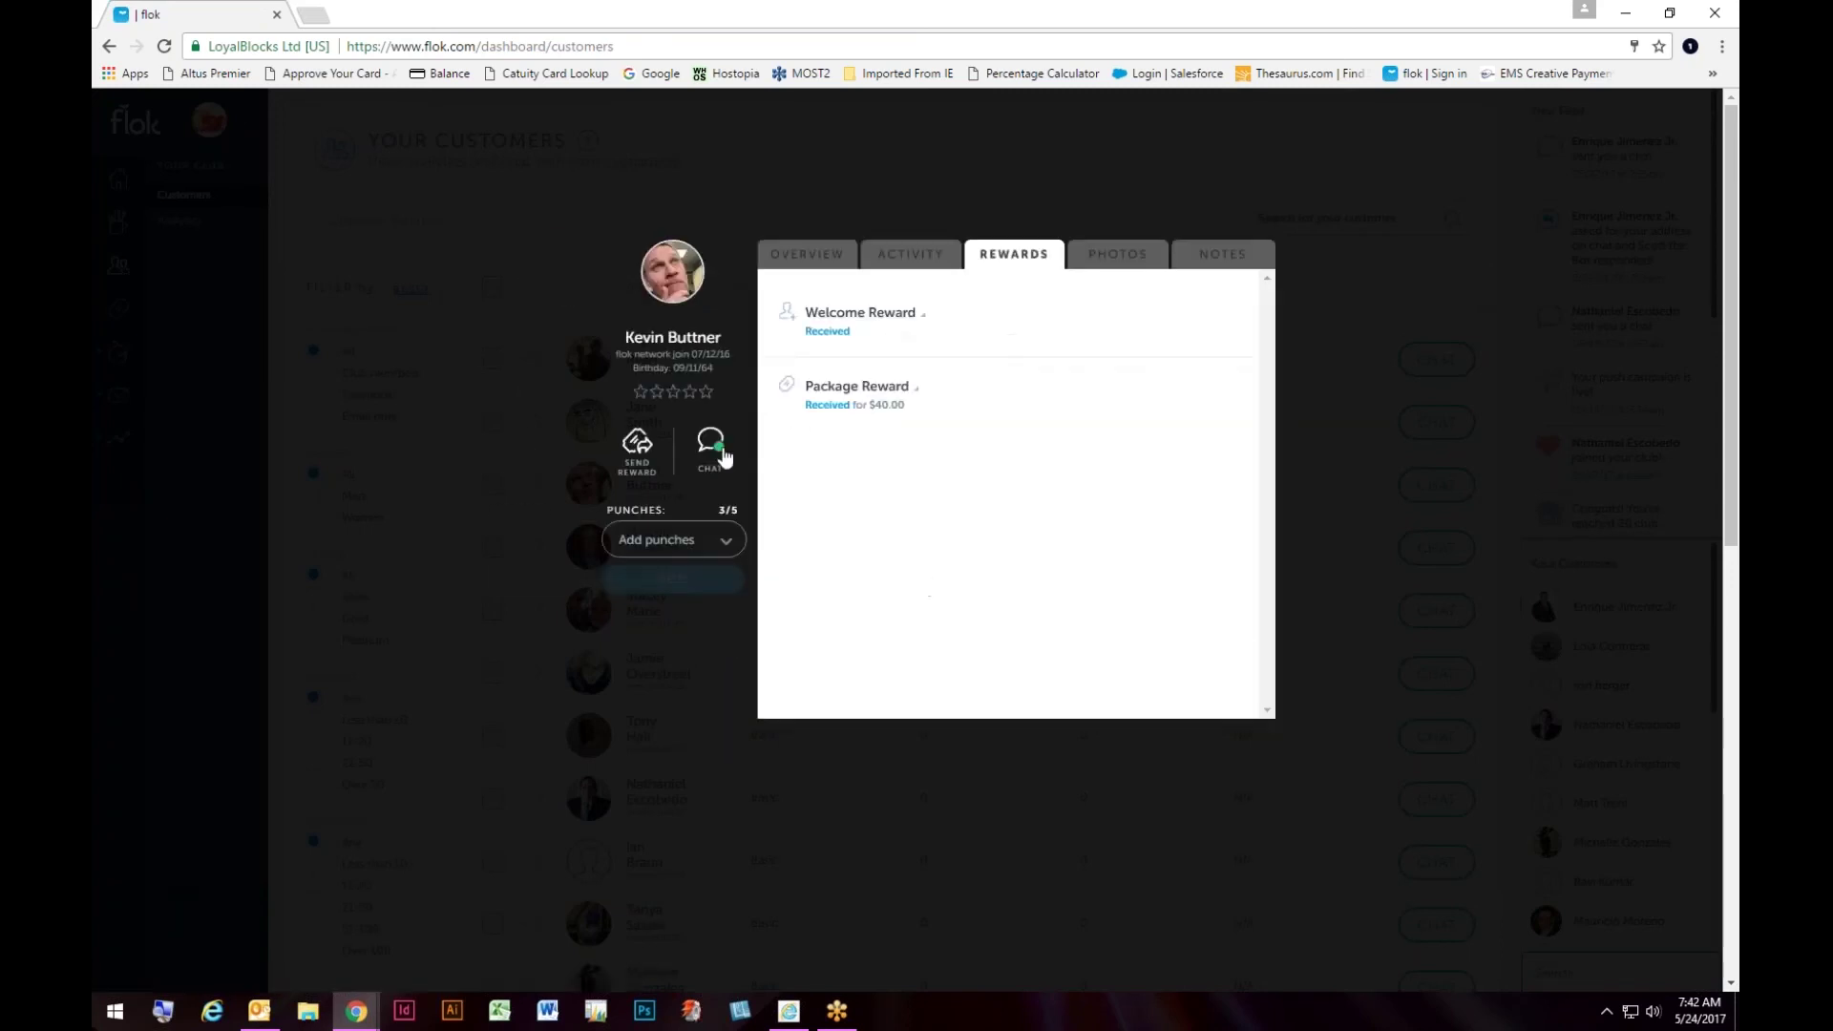
# Step: Add +1 punch to the customer's card, taking it from 3/5 to 4/5
pyautogui.click(729, 550)
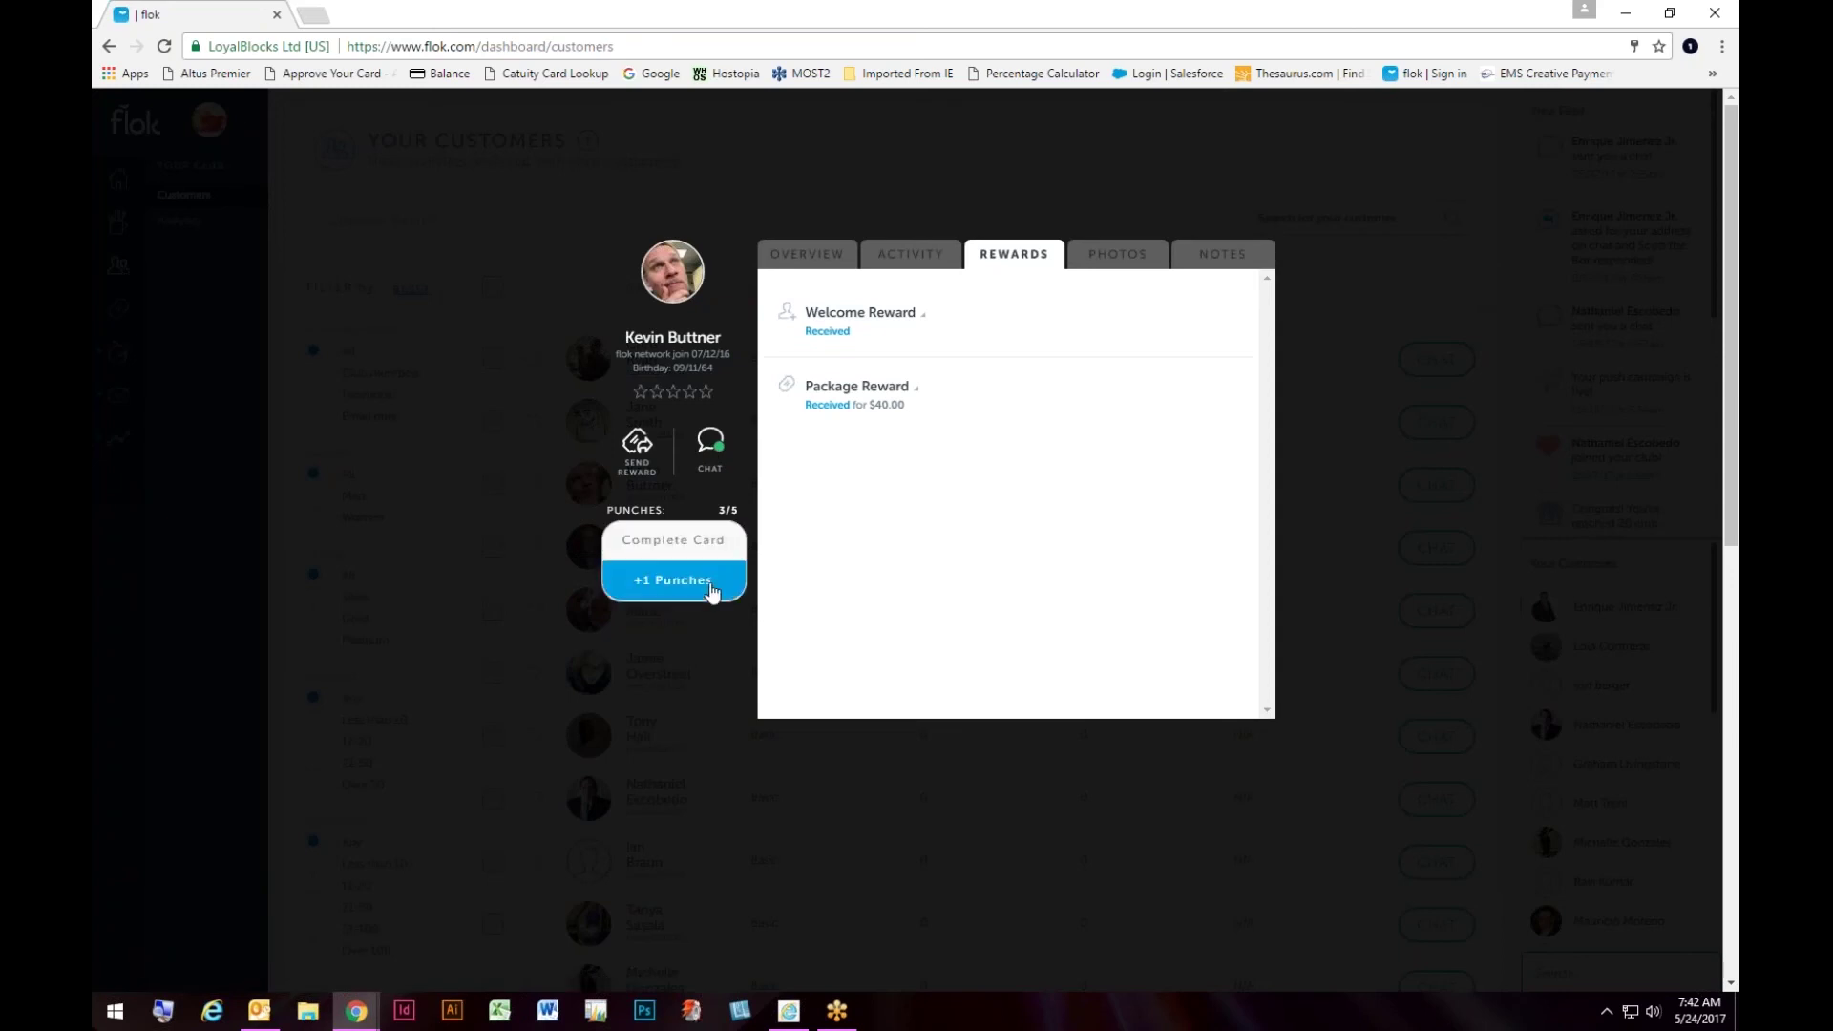
pyautogui.click(704, 580)
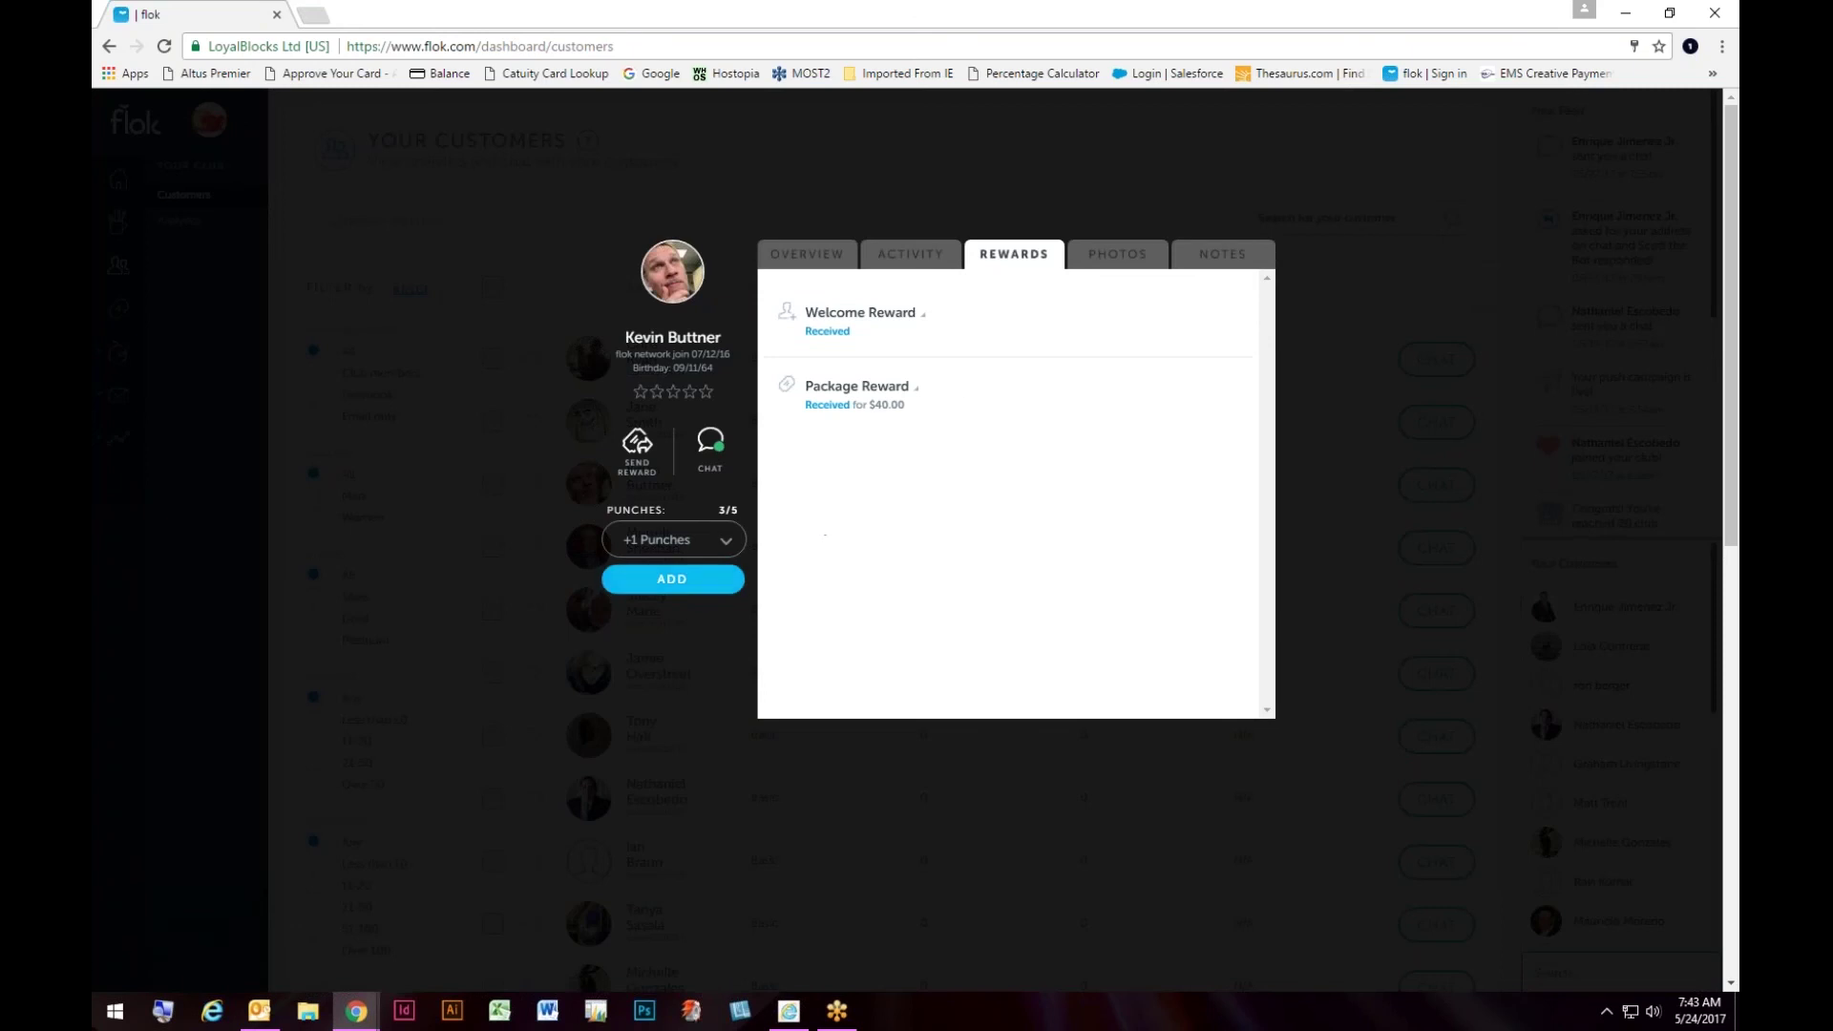
pyautogui.click(703, 584)
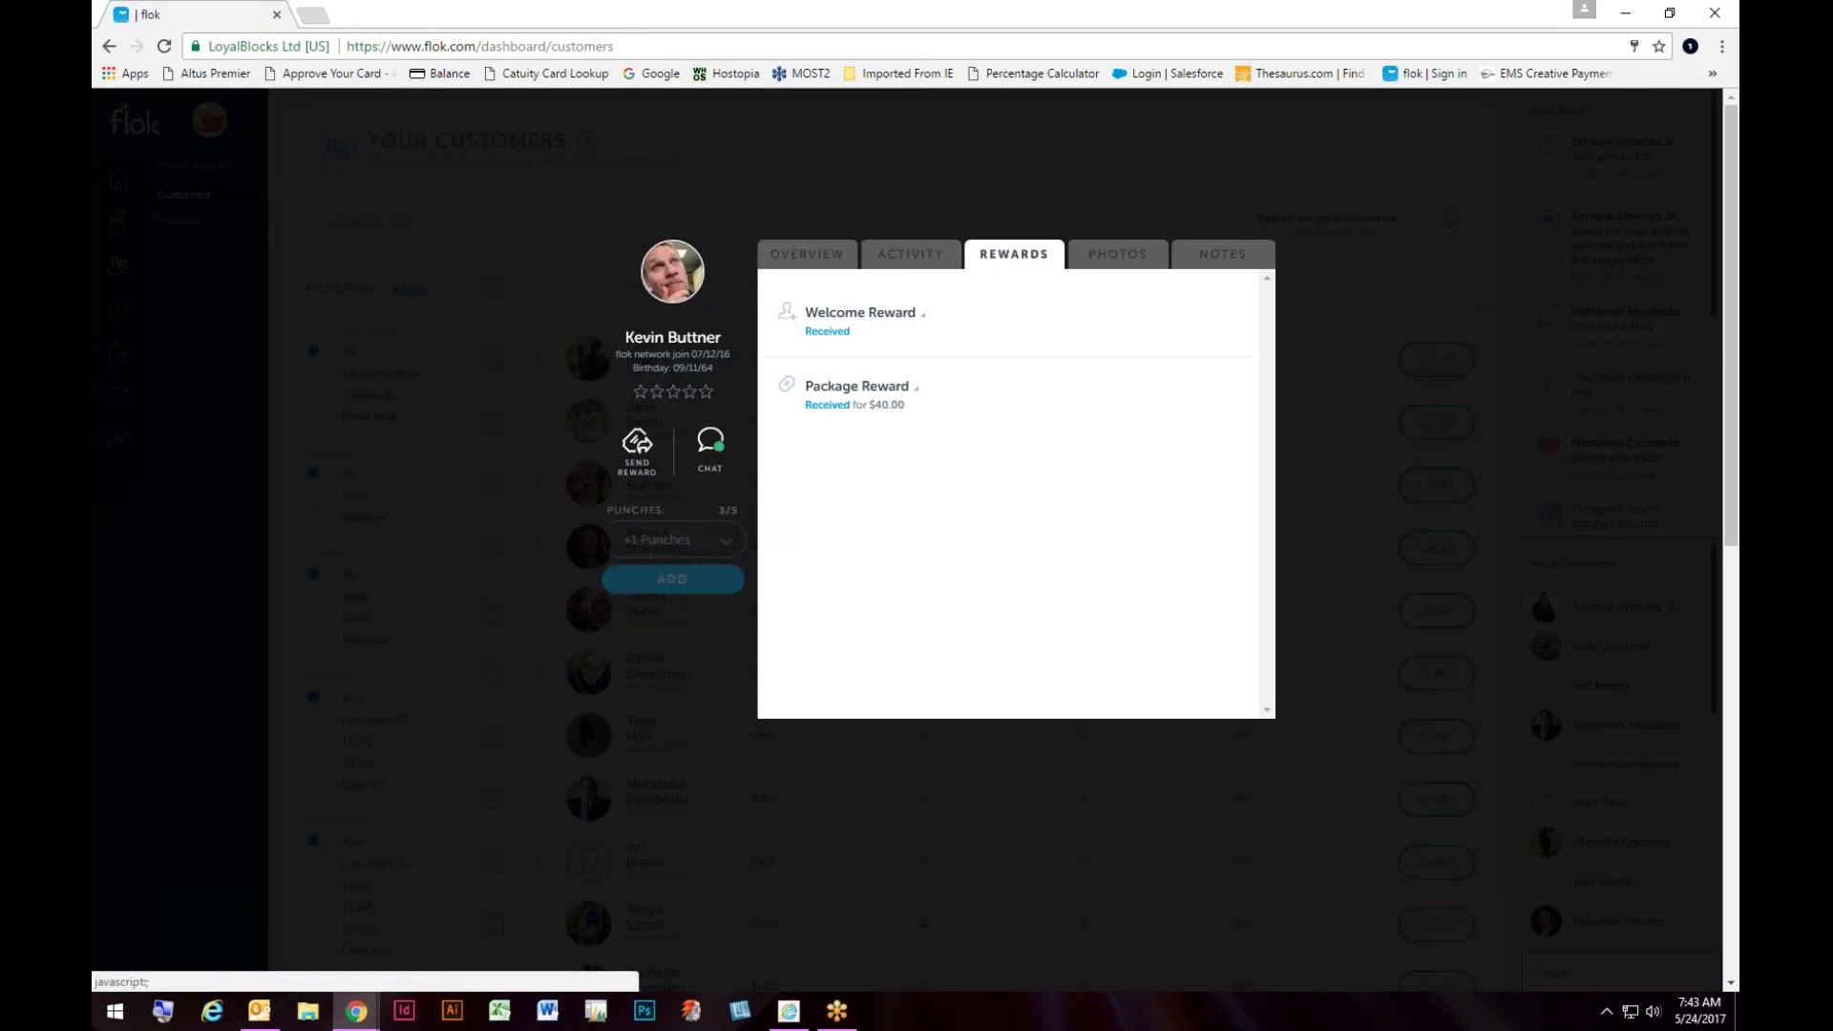
pyautogui.click(711, 204)
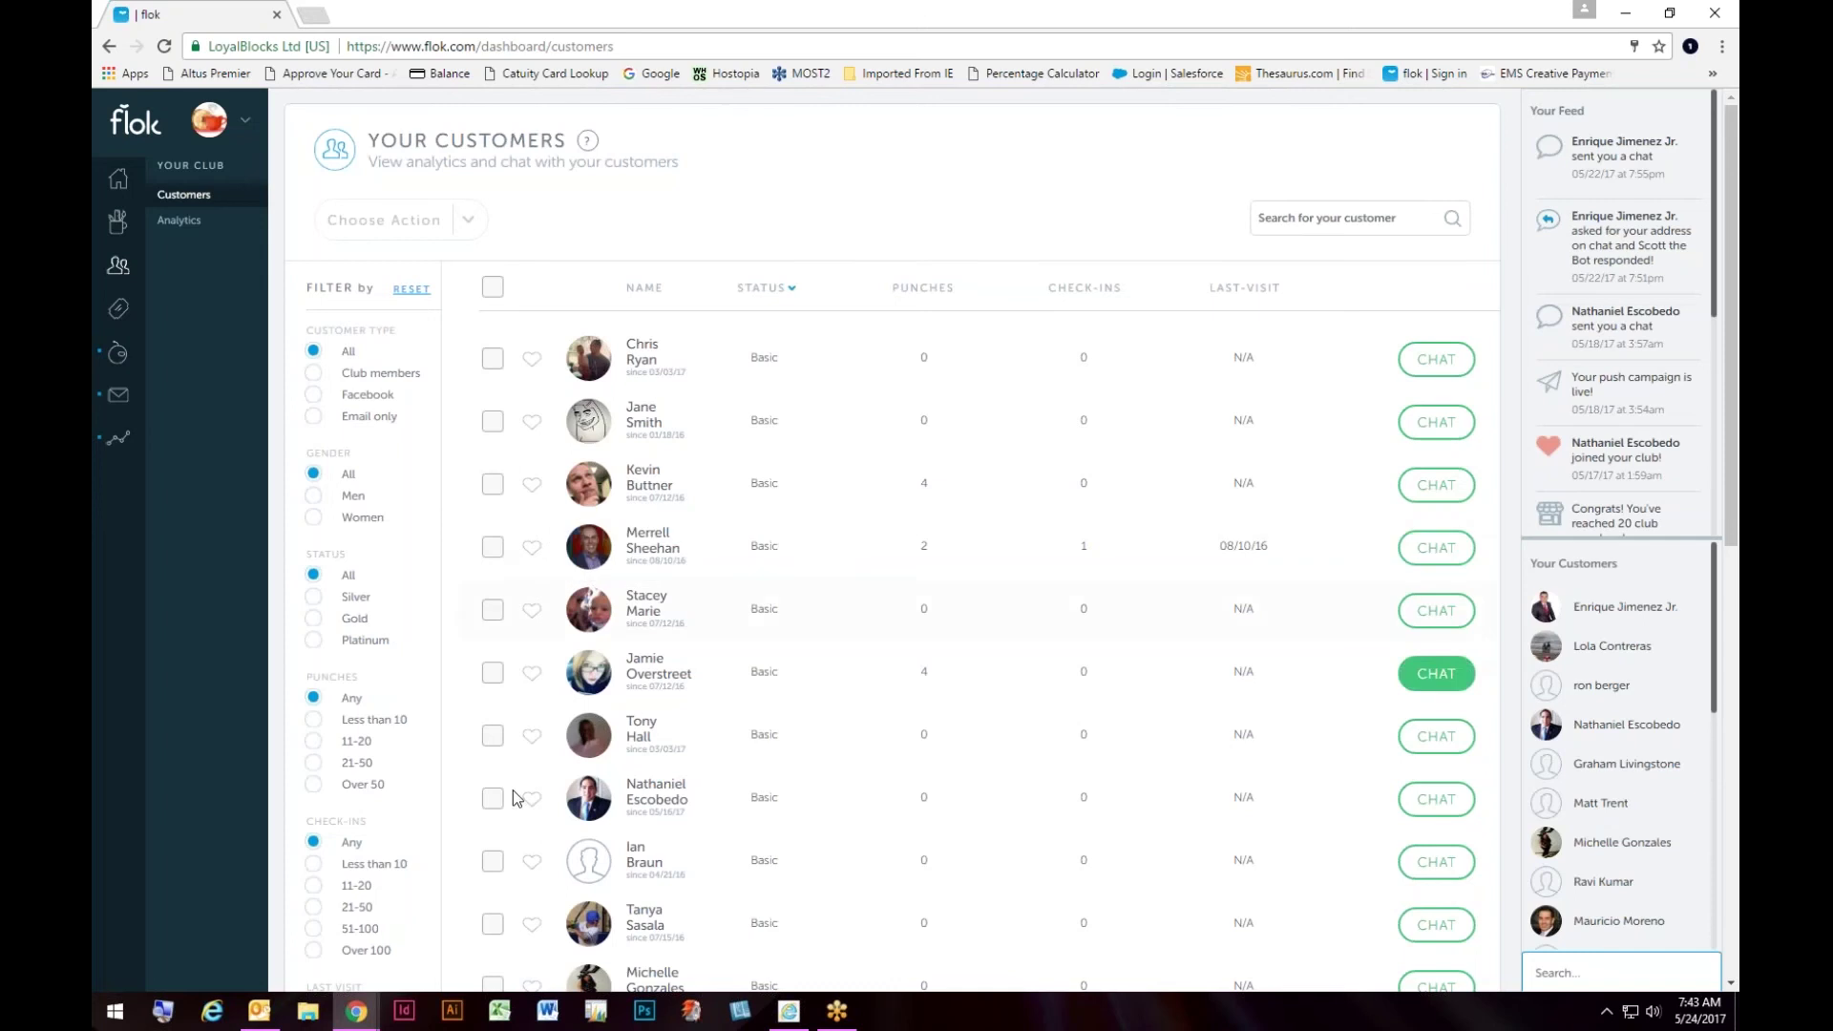
# Step: Select all 21 customers and view the Send Message / Send Reward bulk actions
pyautogui.click(493, 924)
pyautogui.click(493, 289)
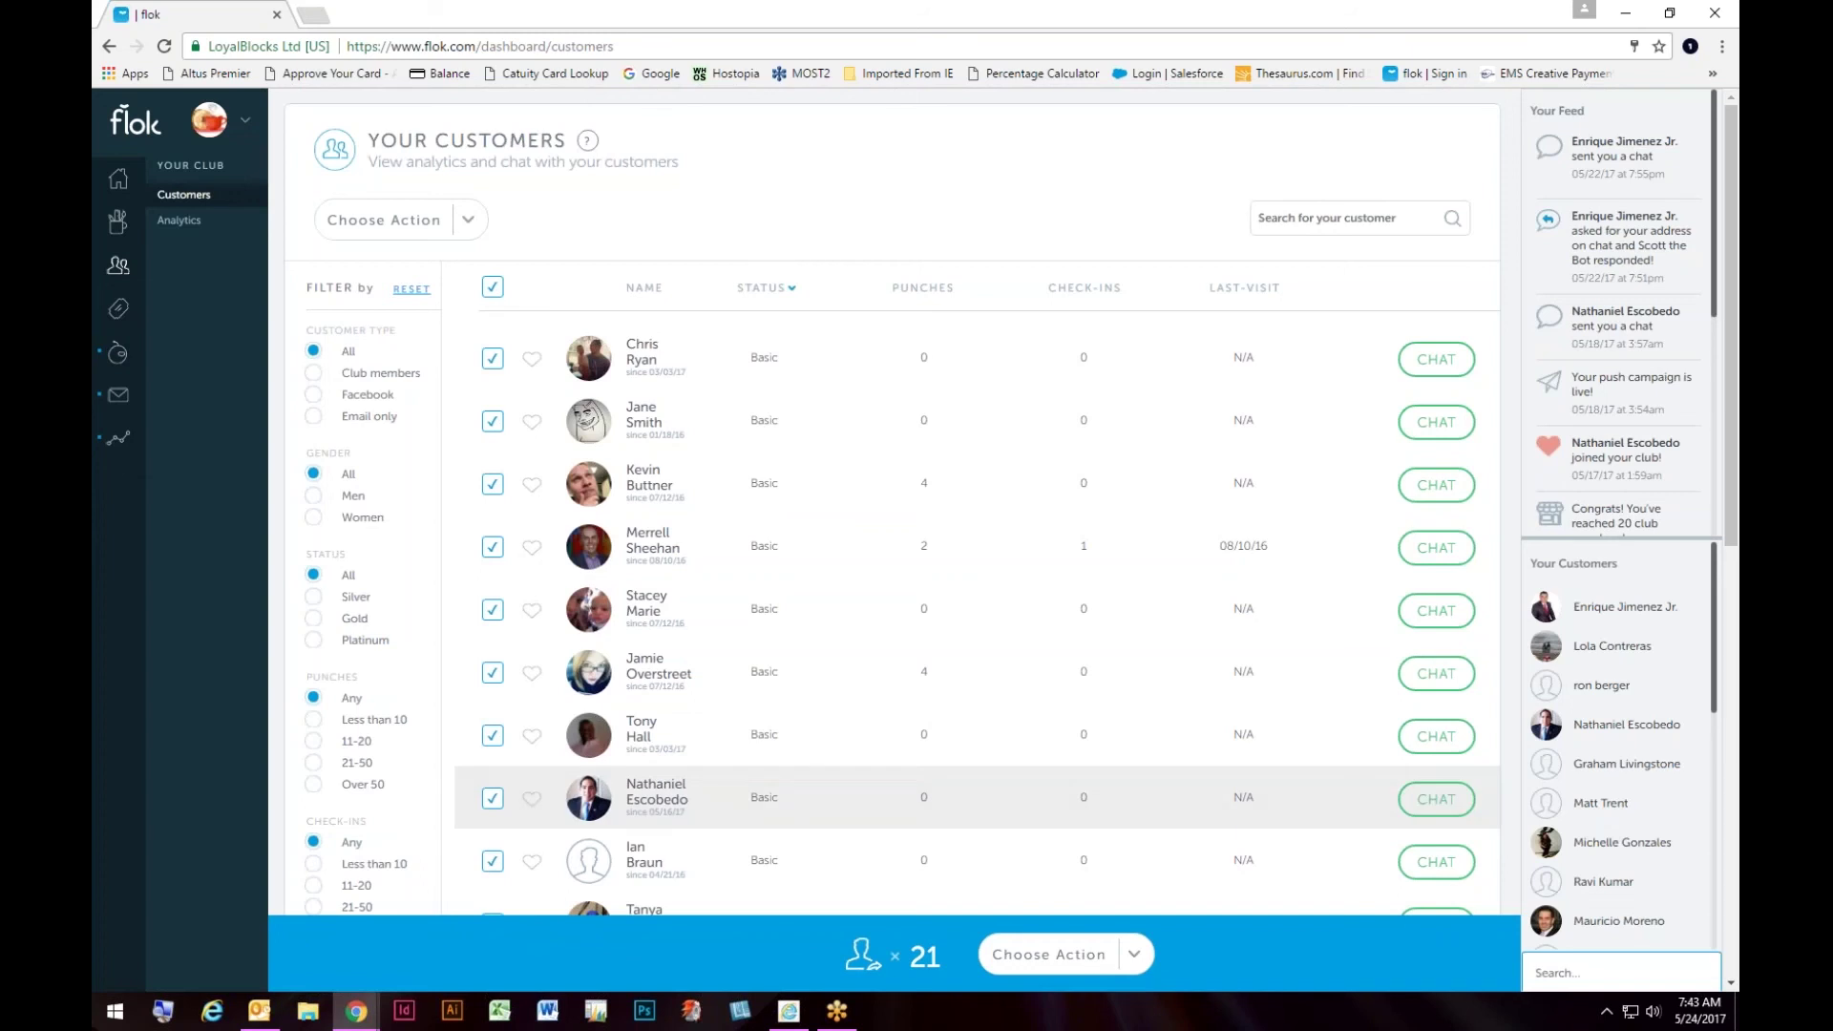
pyautogui.click(1133, 959)
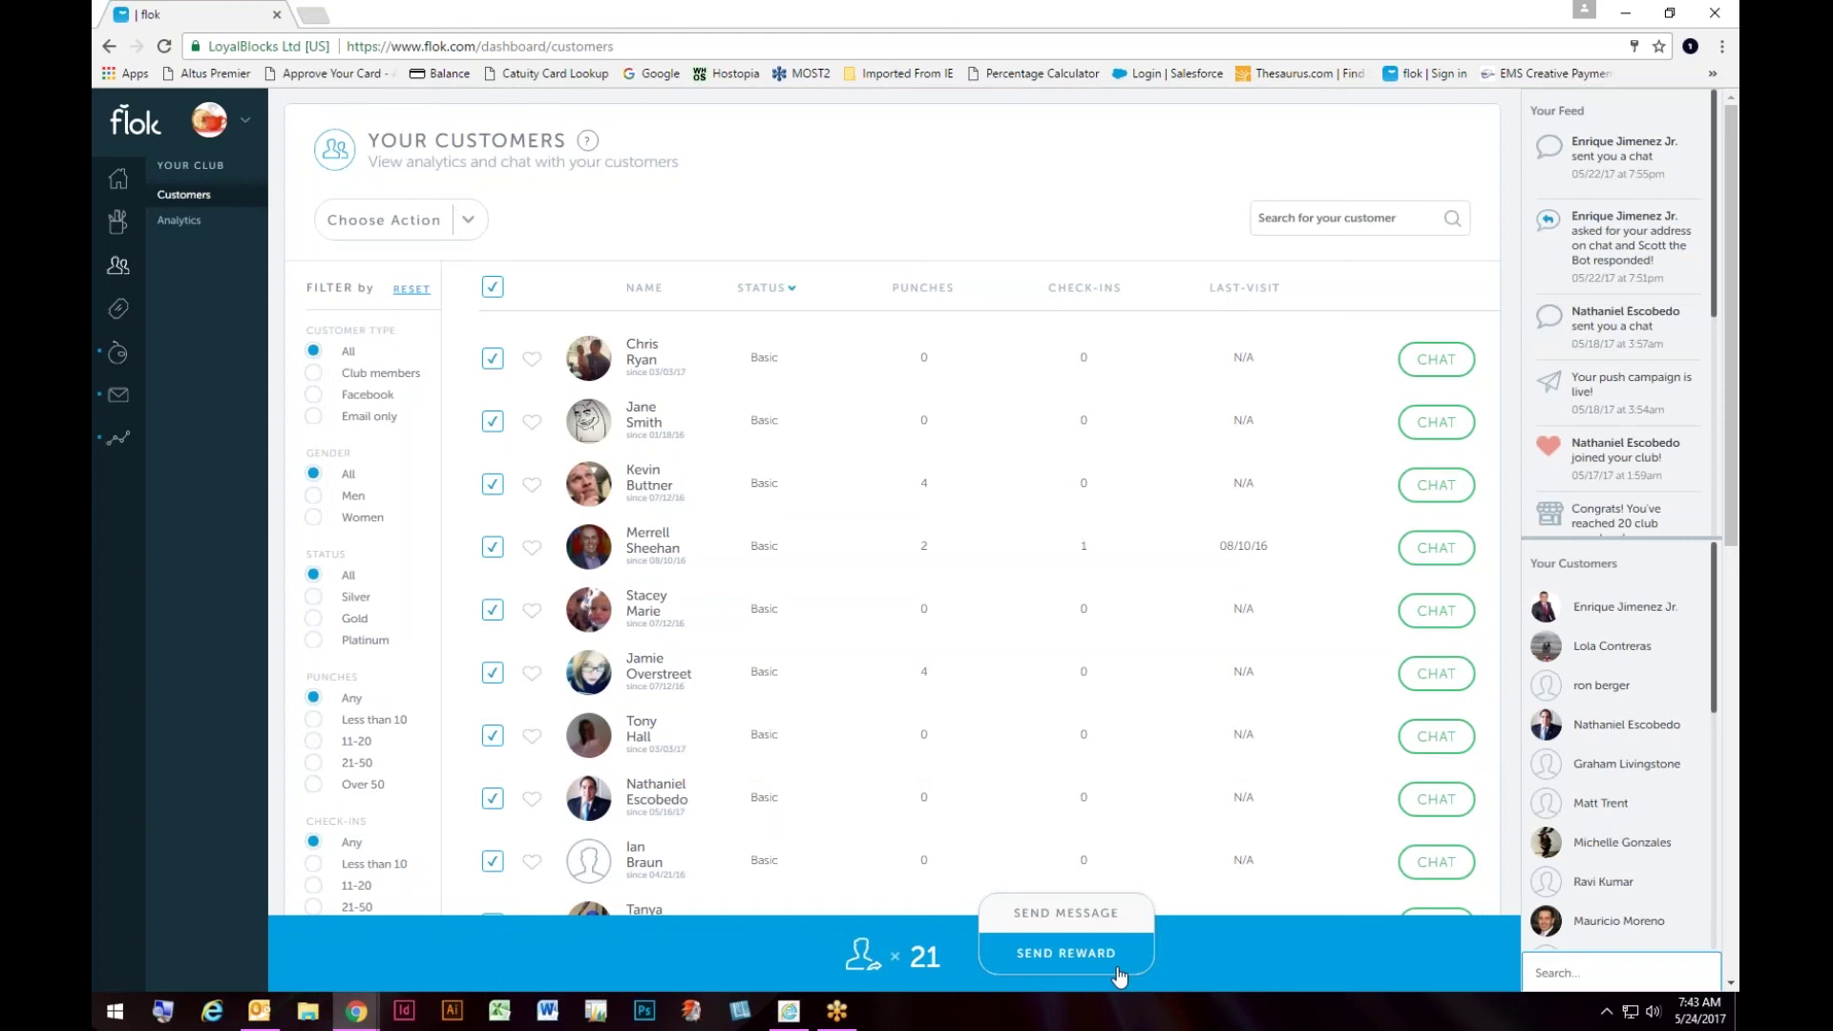
pyautogui.click(762, 217)
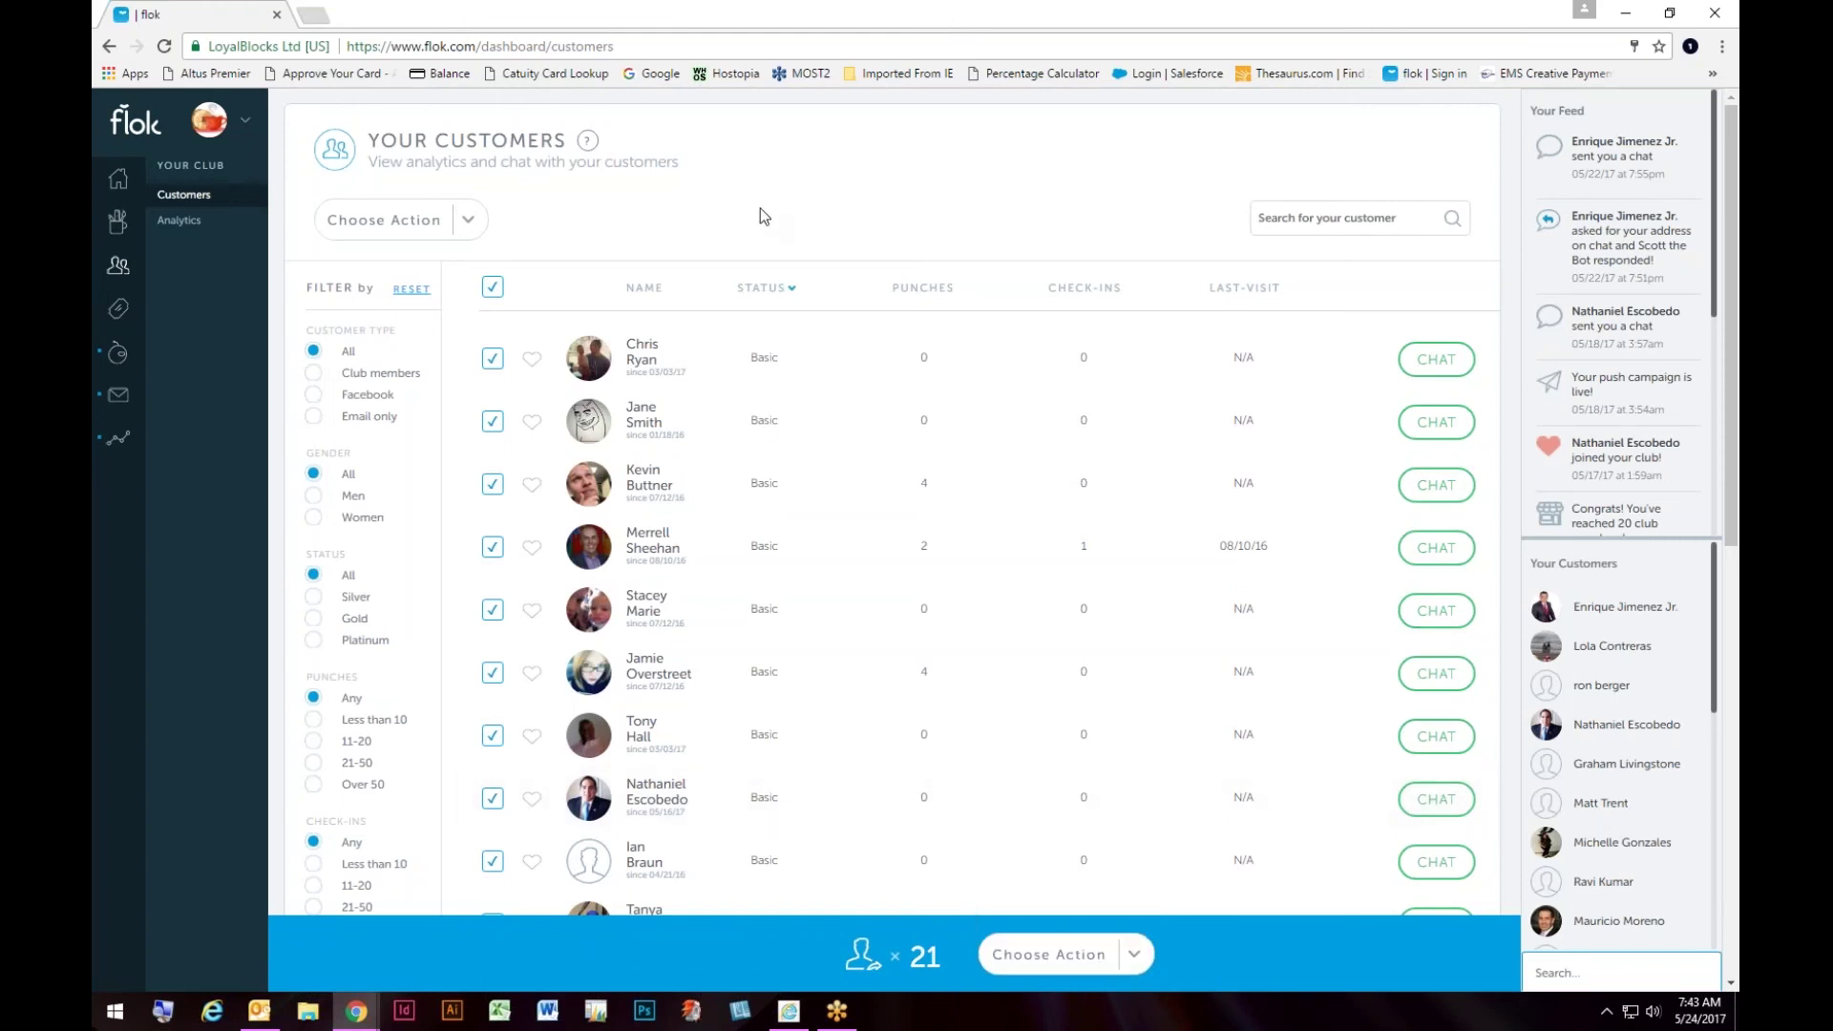
# Step: Open club Analytics: 21 members, 131 app visits, 6 store check-ins, $48 return estimate
pyautogui.moveTo(227, 225)
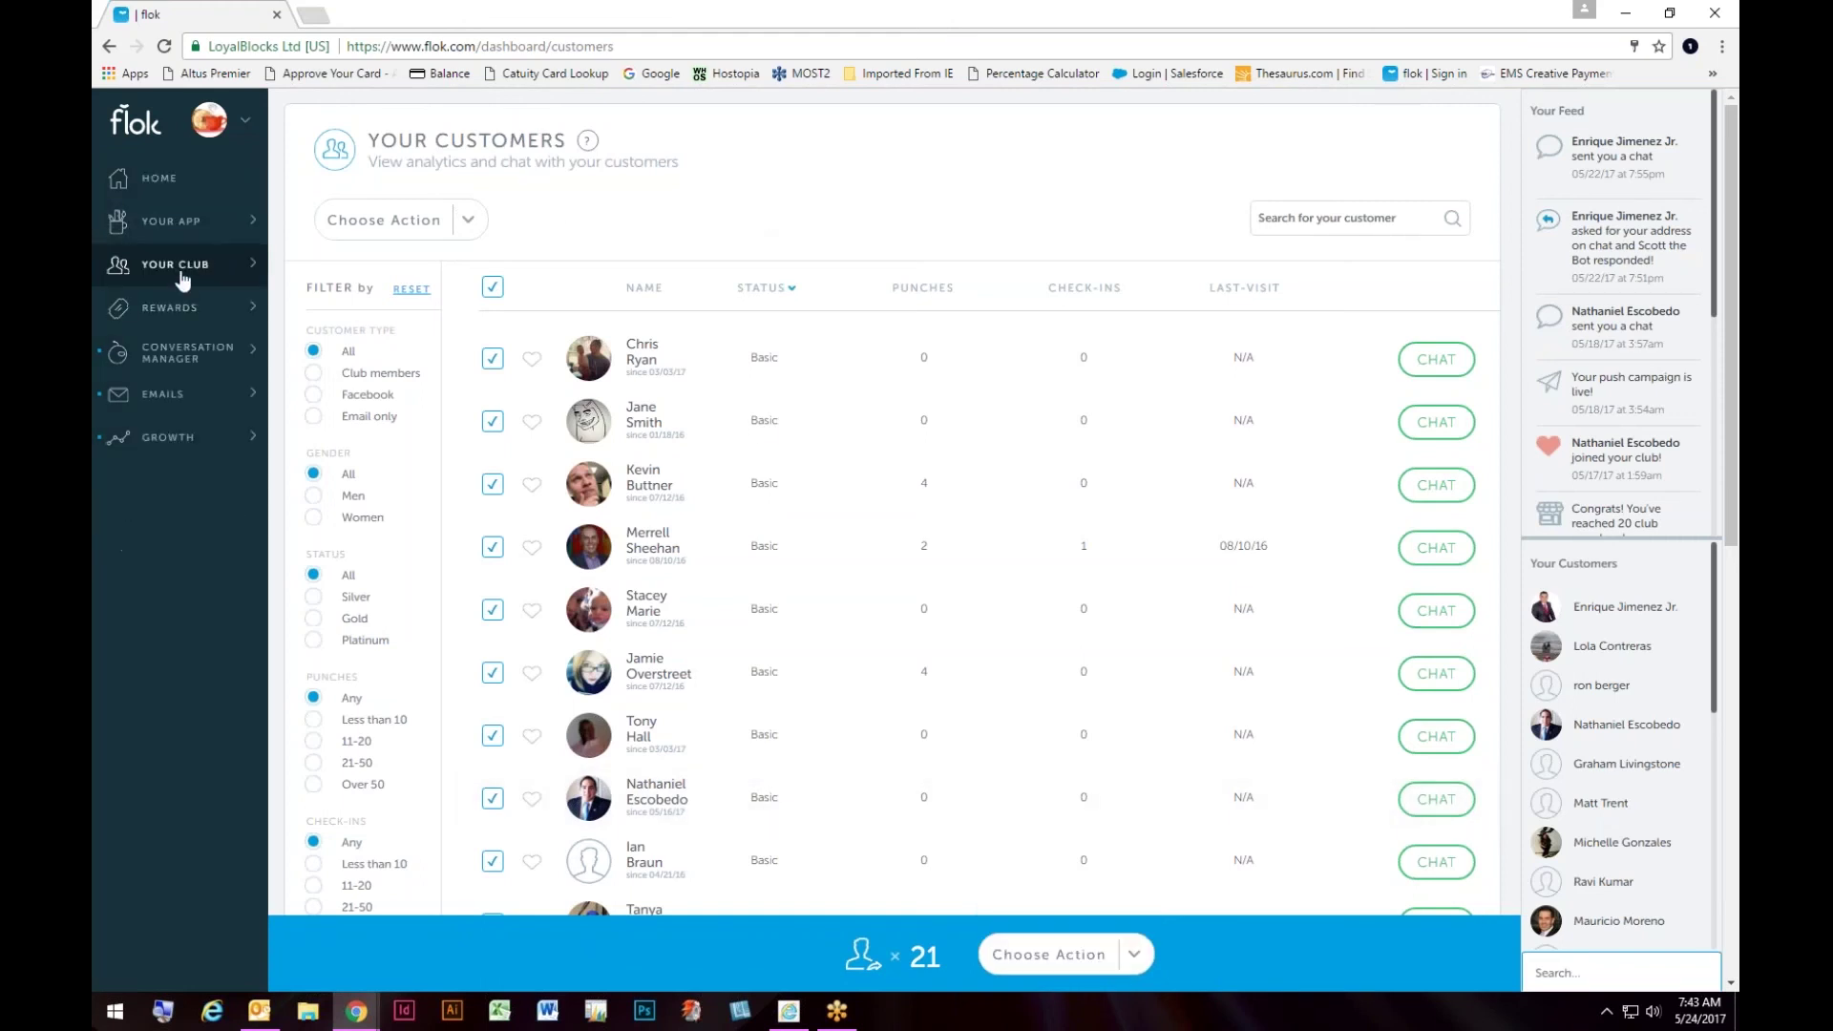
pyautogui.click(182, 267)
pyautogui.click(184, 228)
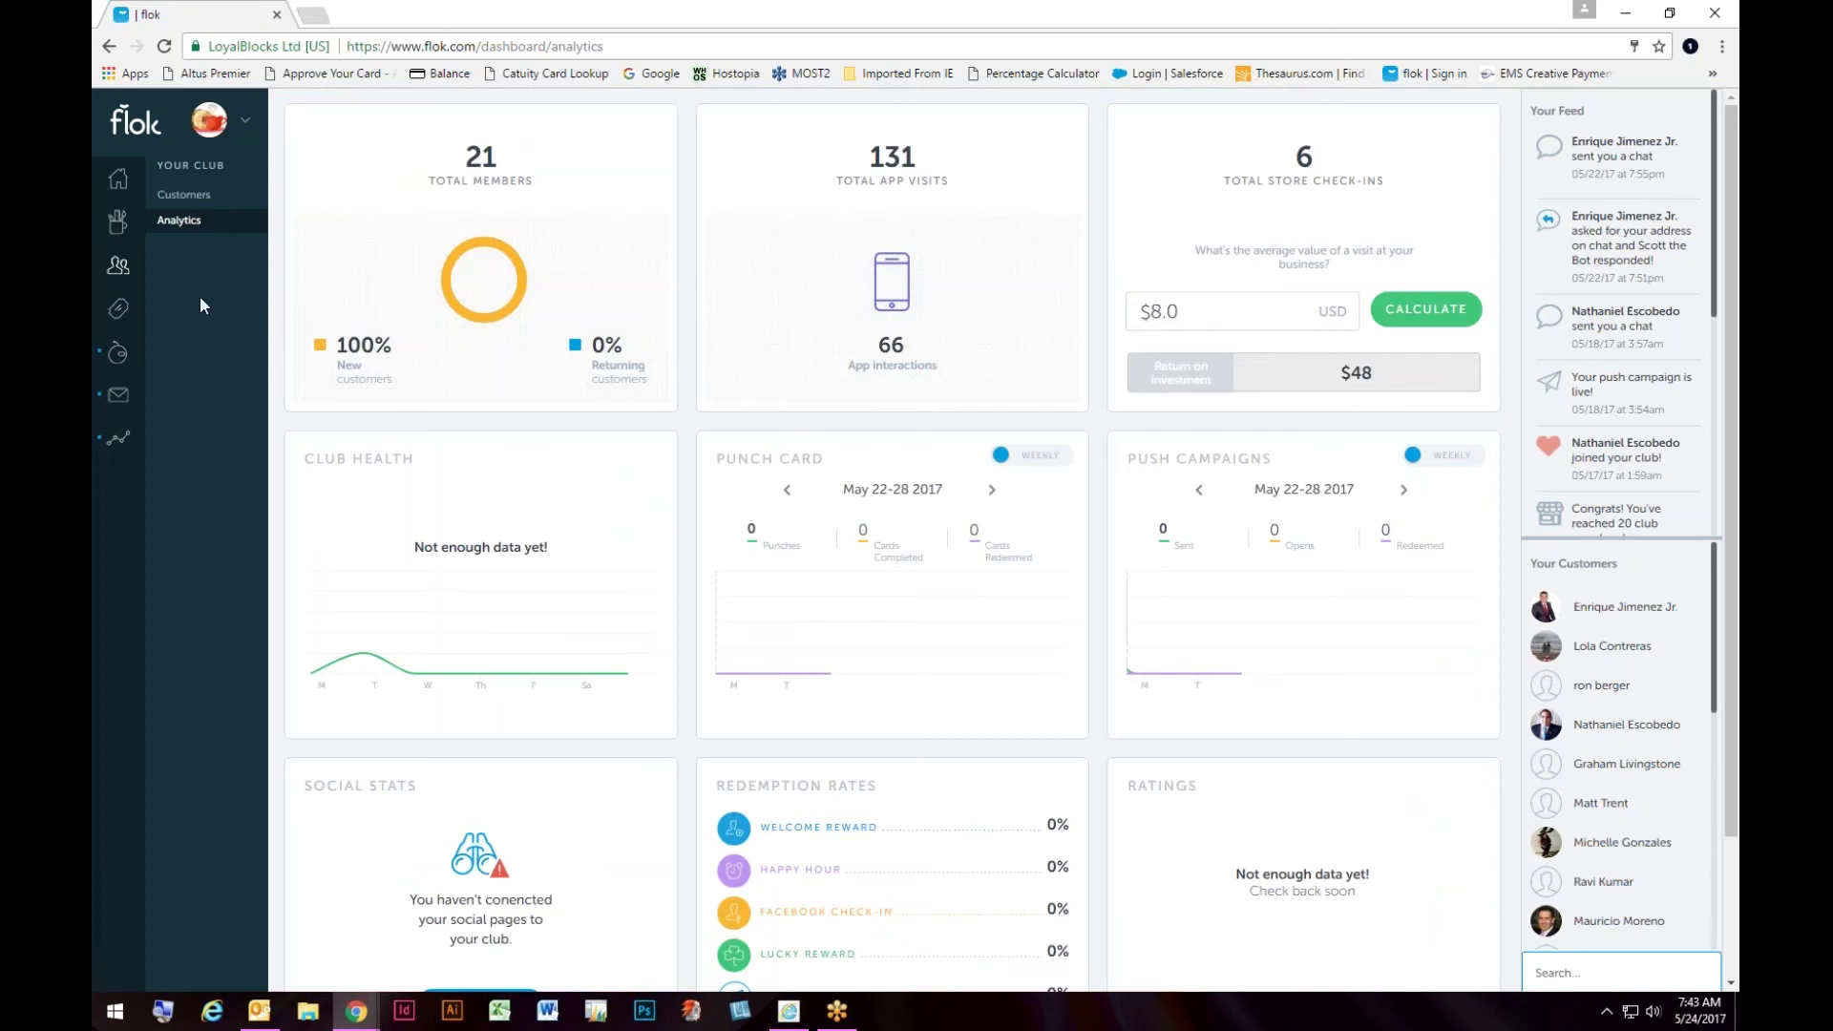
pyautogui.moveTo(133, 296)
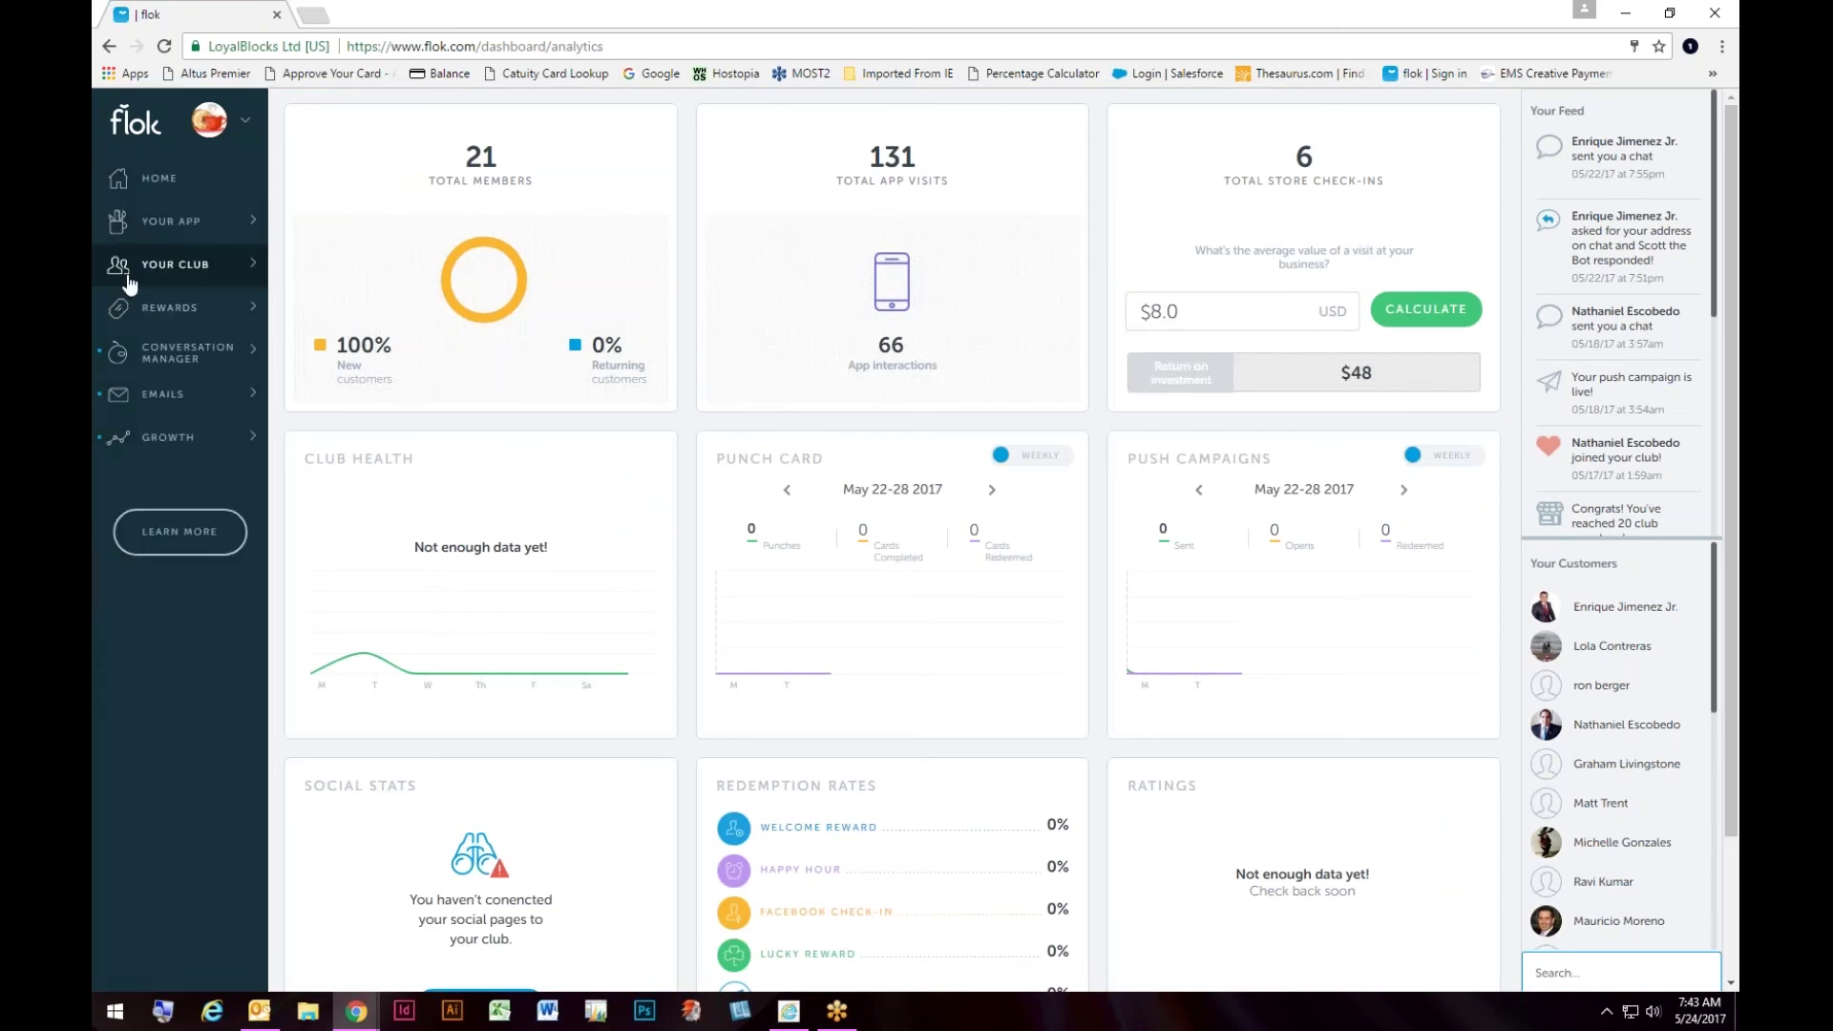
# Step: Browse Your Rewards from Welcome to Lucky Check-In and open the Welcome Reward's options
pyautogui.click(158, 317)
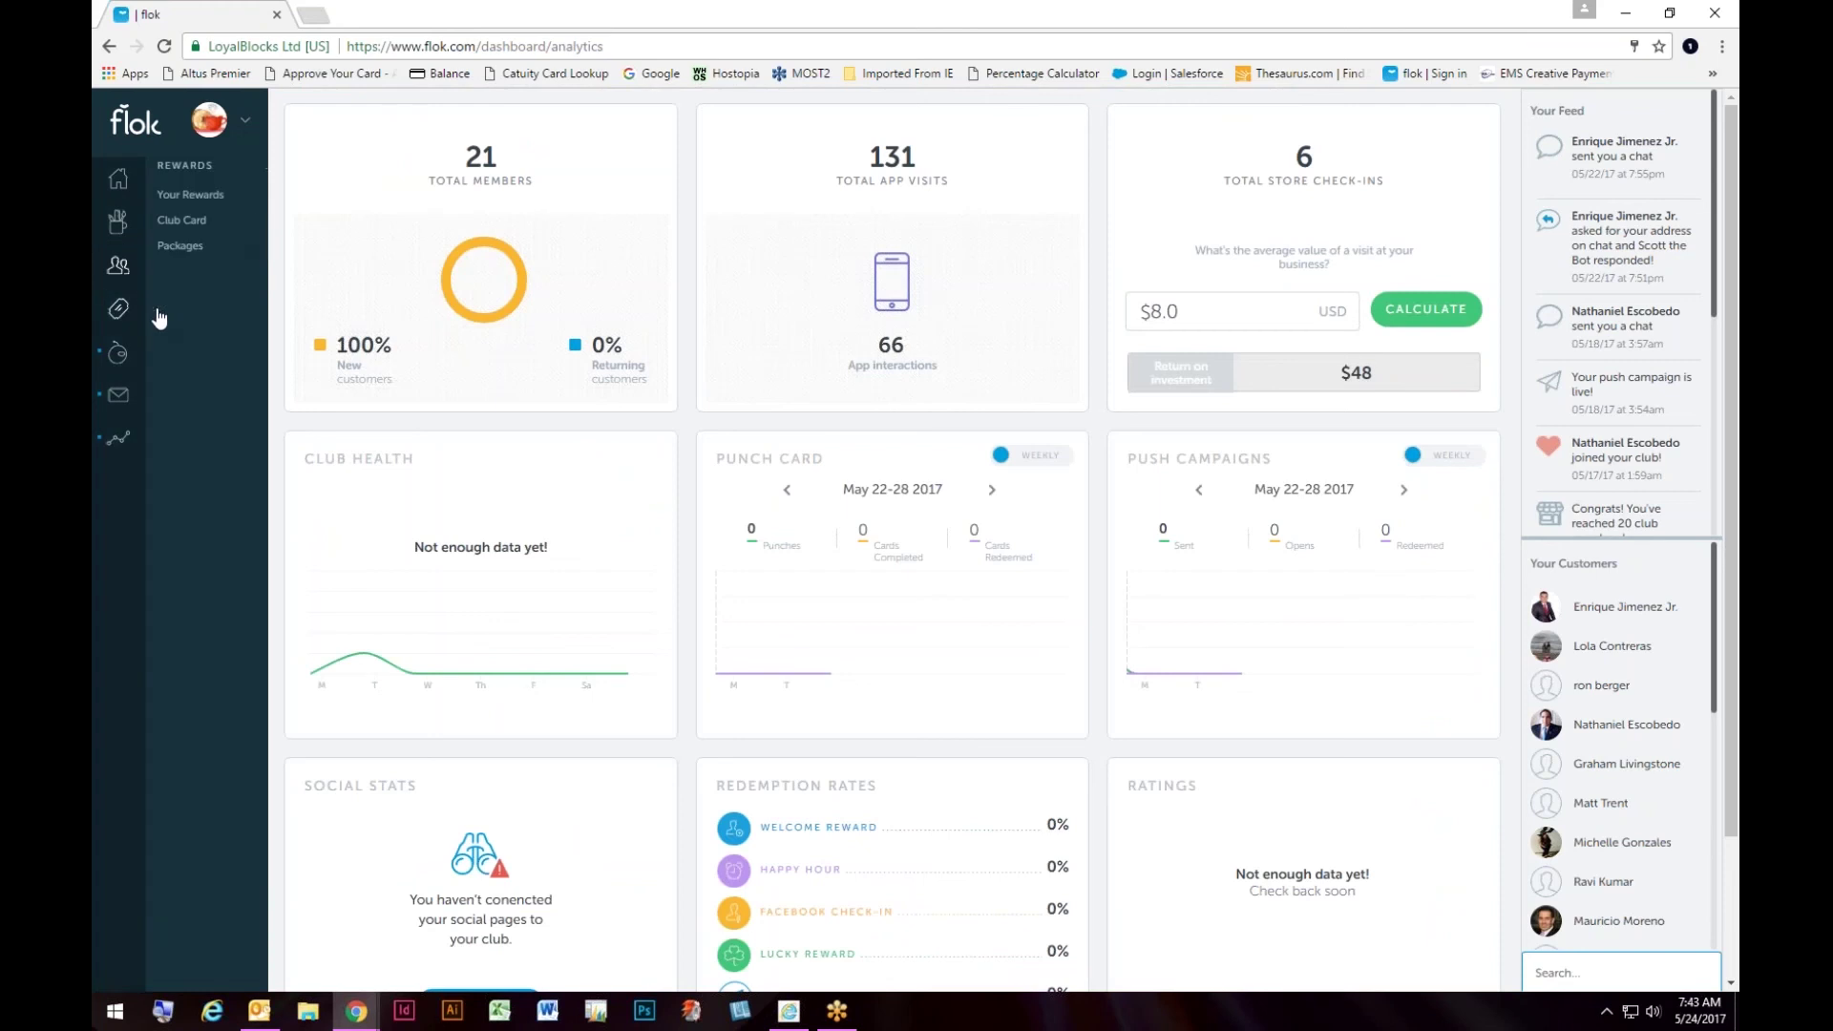
pyautogui.click(208, 196)
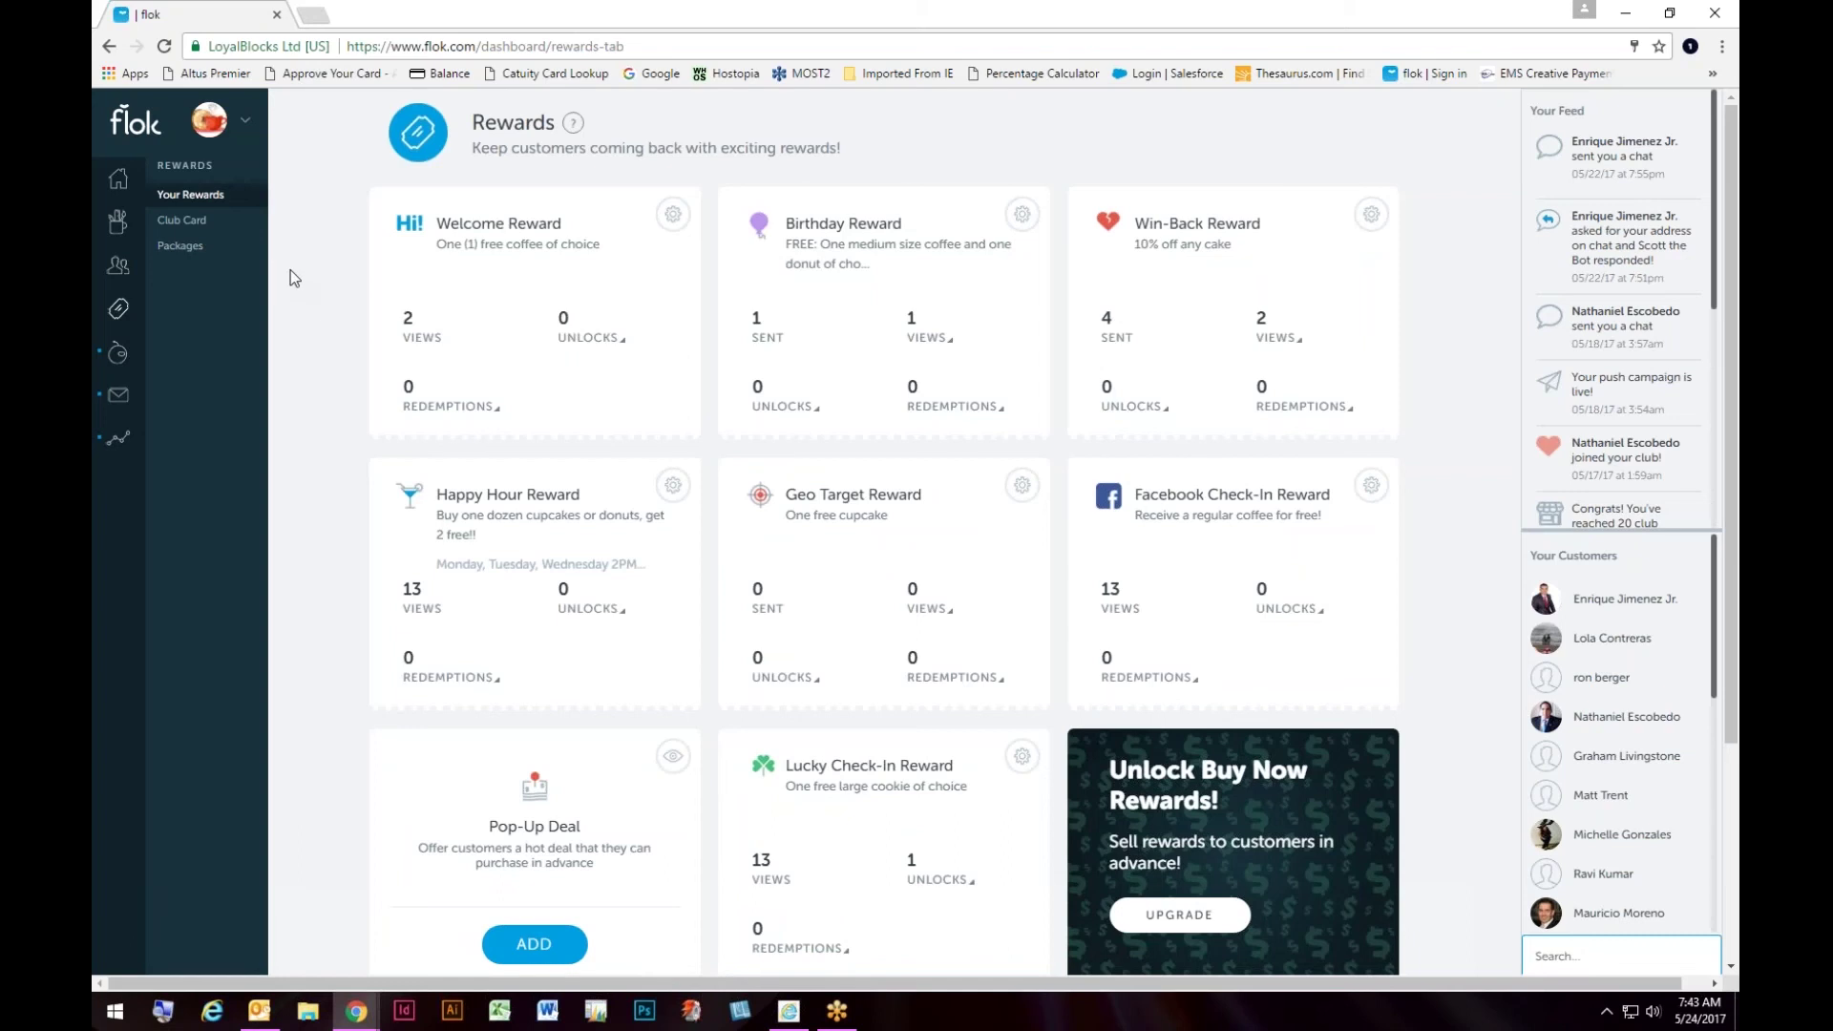
pyautogui.scroll(-3, 293, 277)
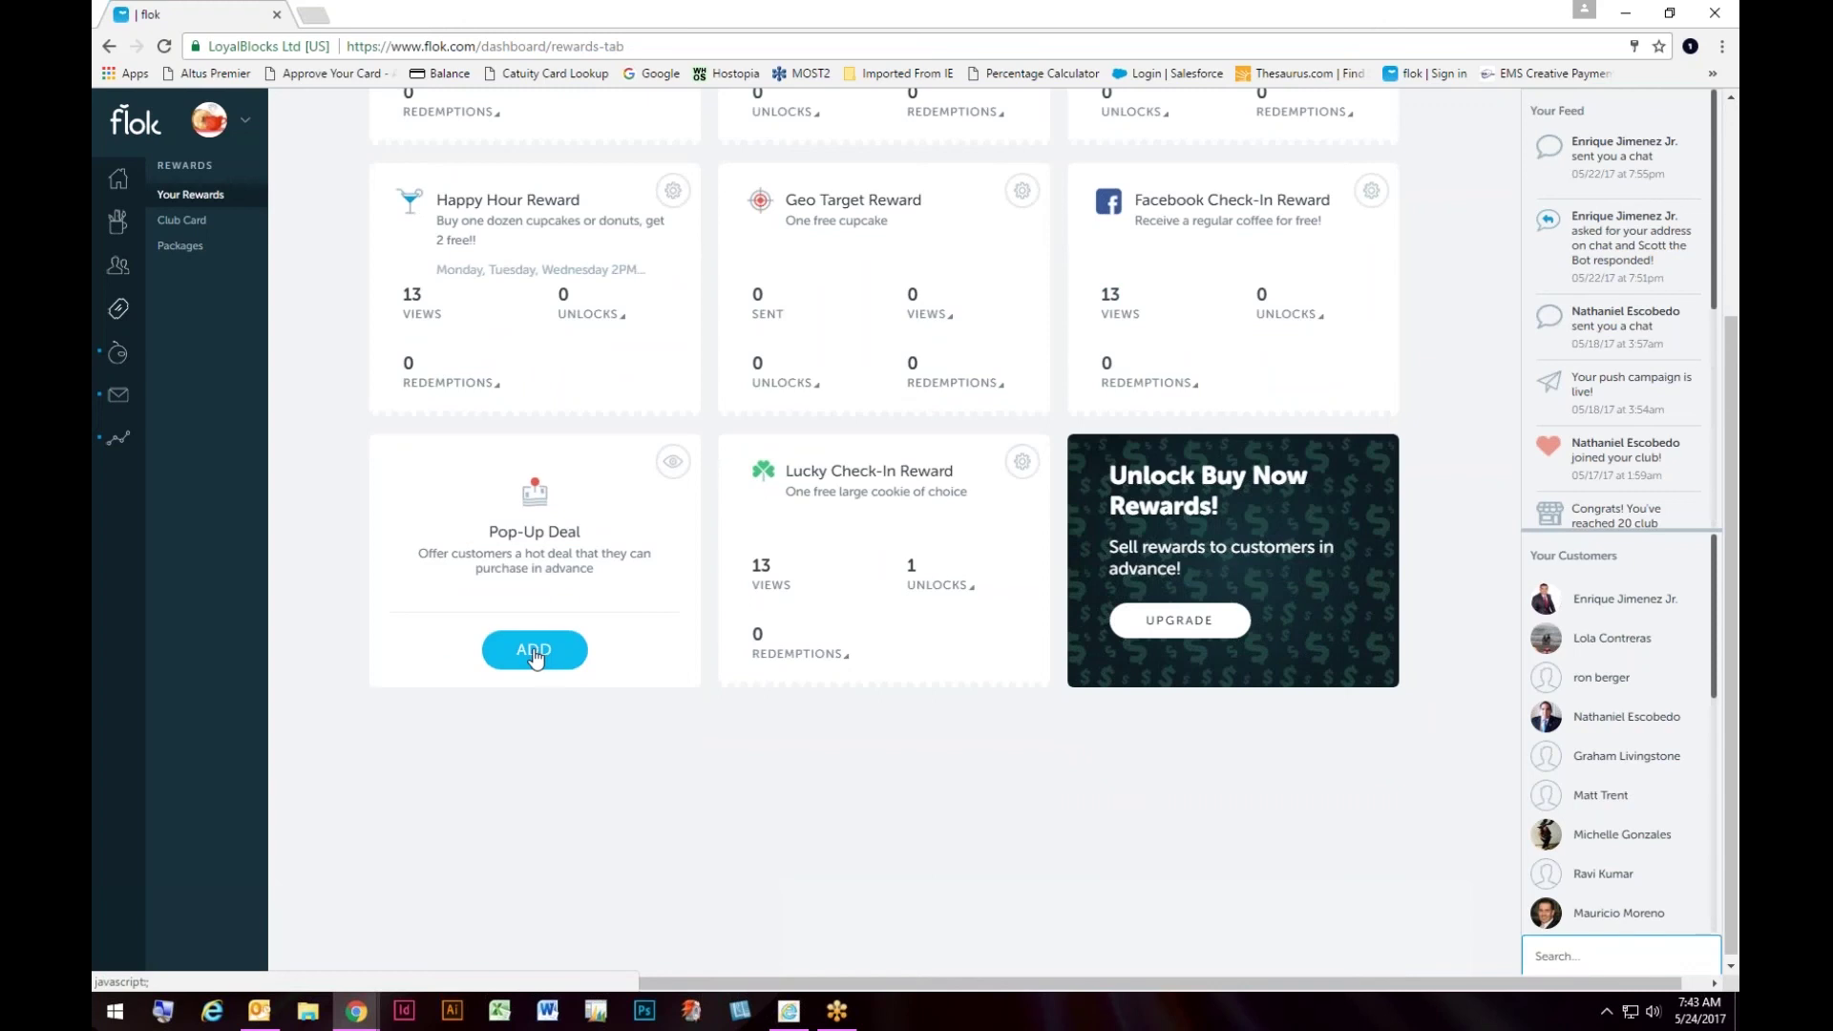
pyautogui.scroll(3, 311, 404)
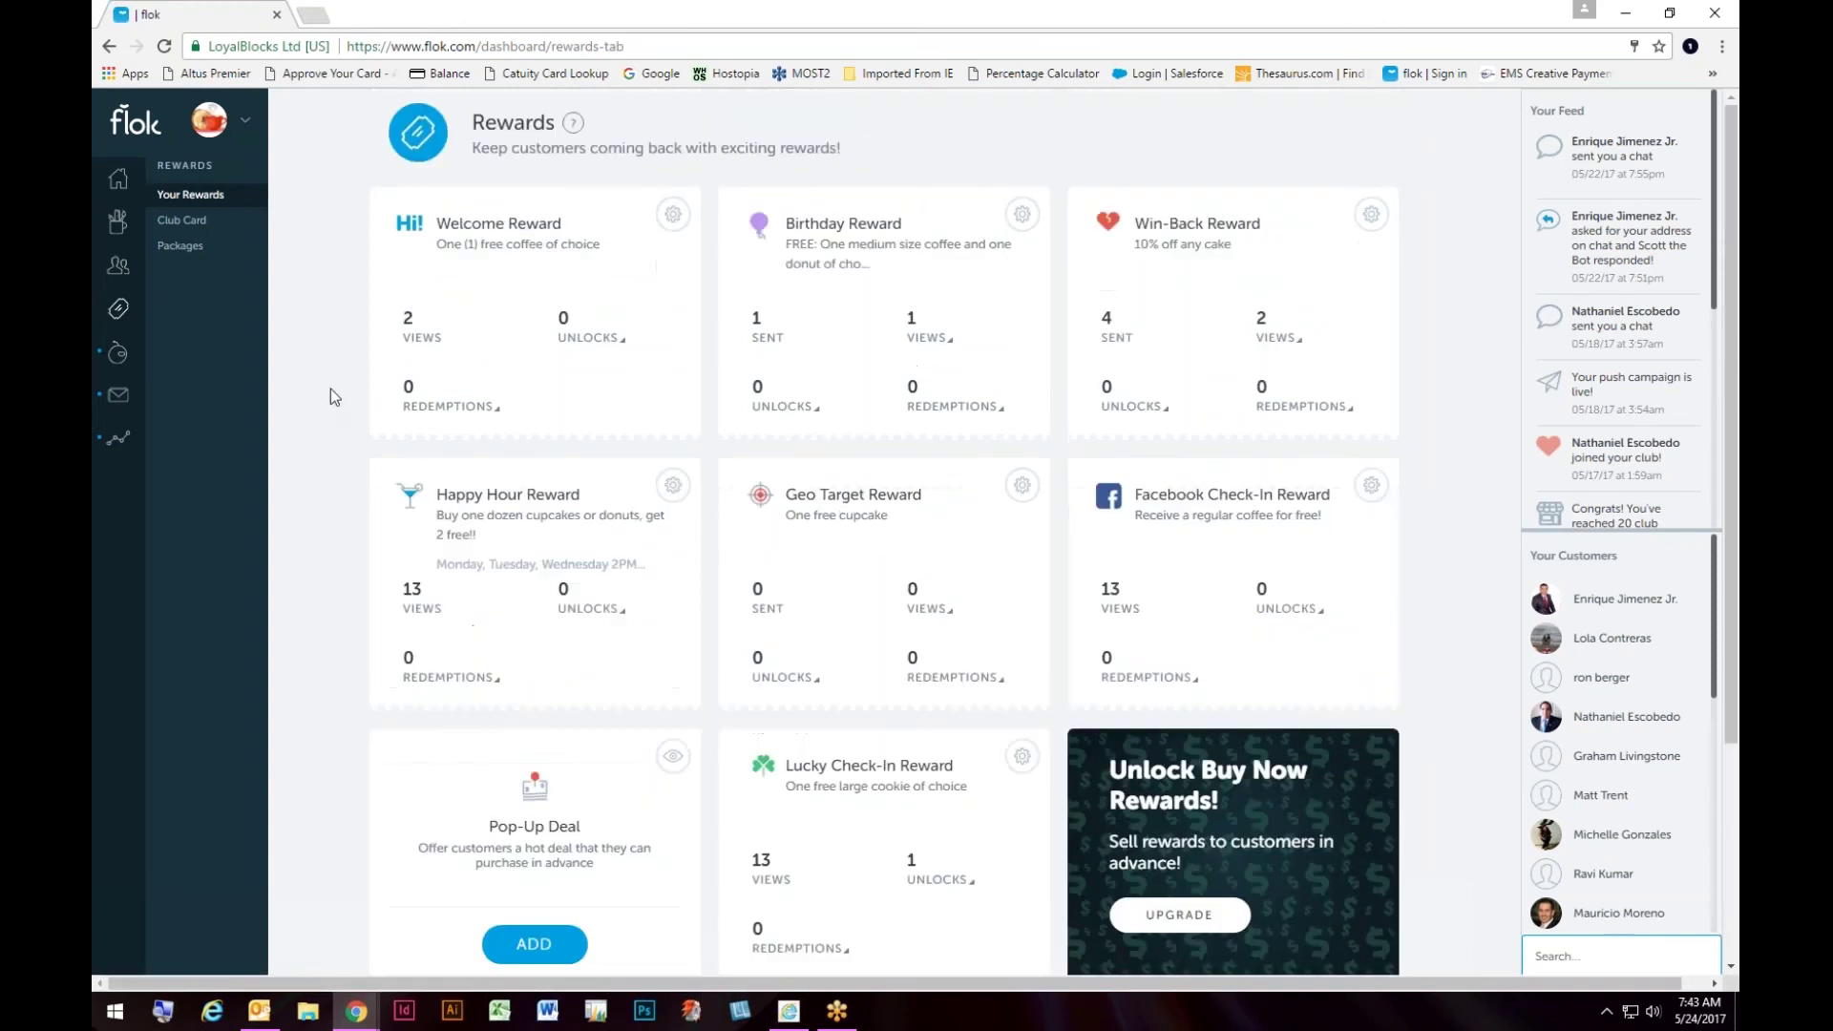
pyautogui.click(672, 214)
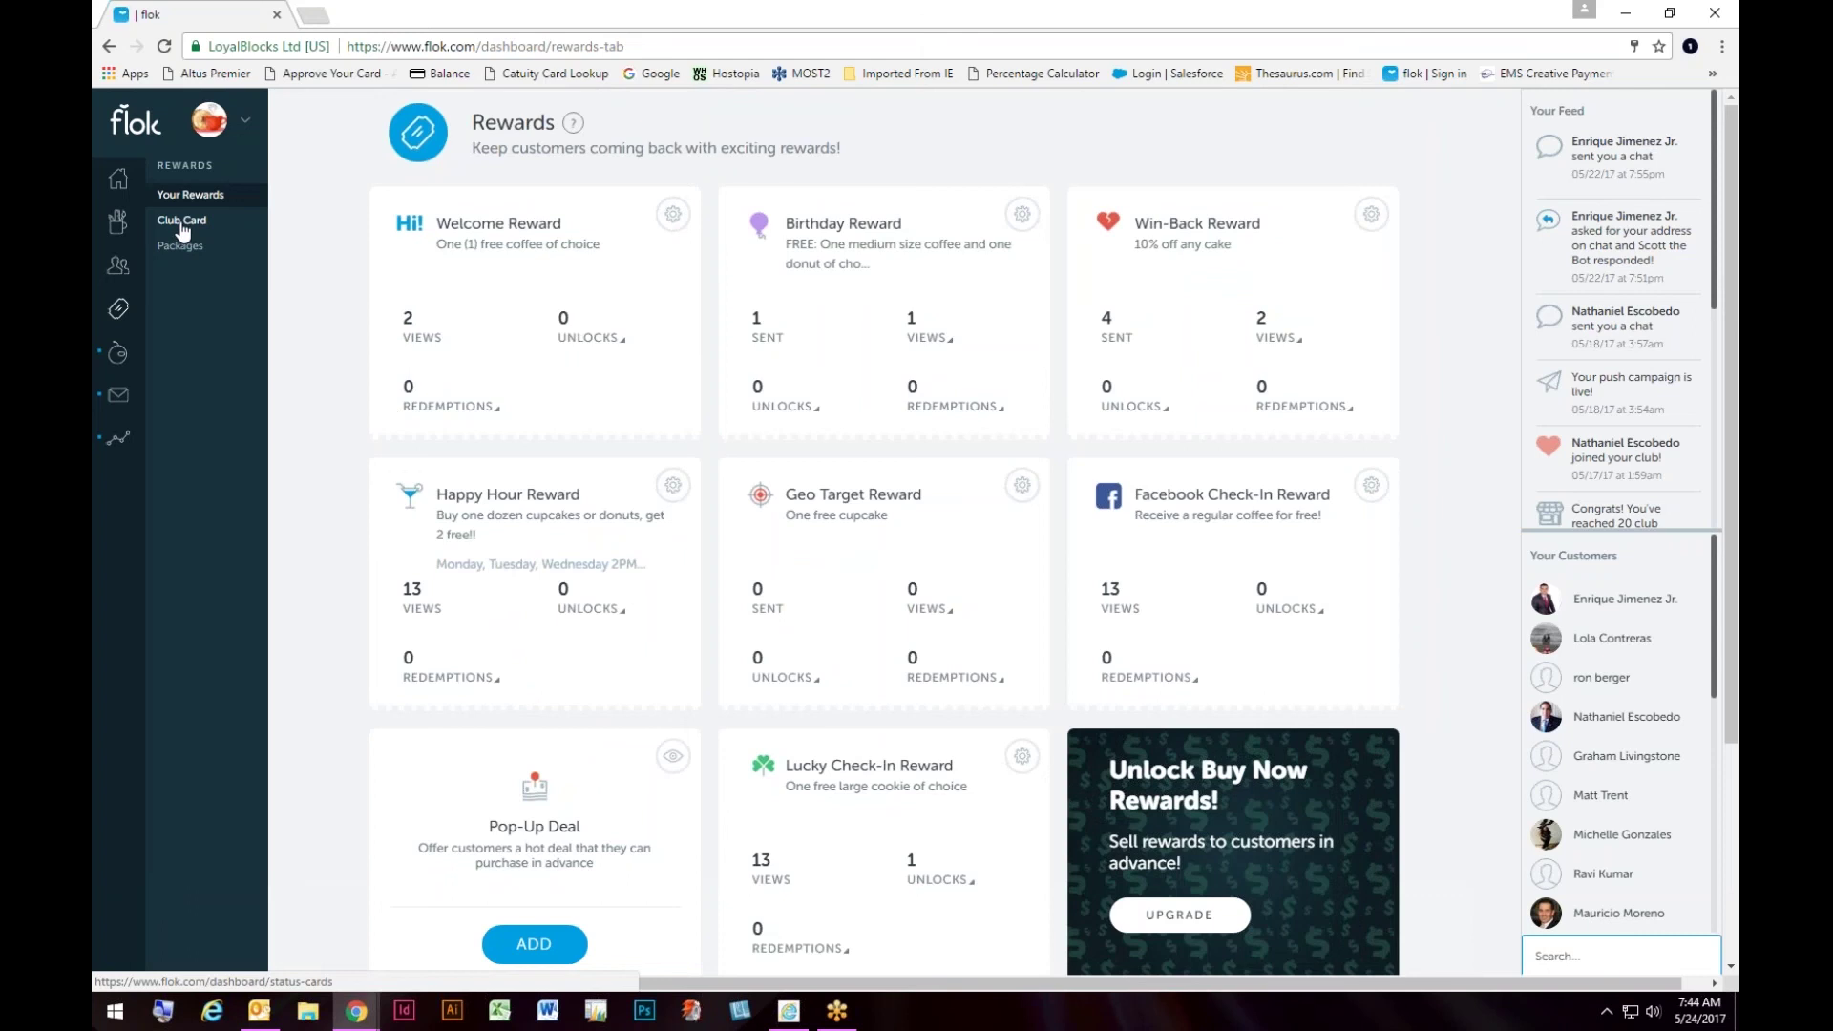
# Step: Review the Silver, Gold and Platinum club card tiers, then open the Packages page
pyautogui.click(182, 227)
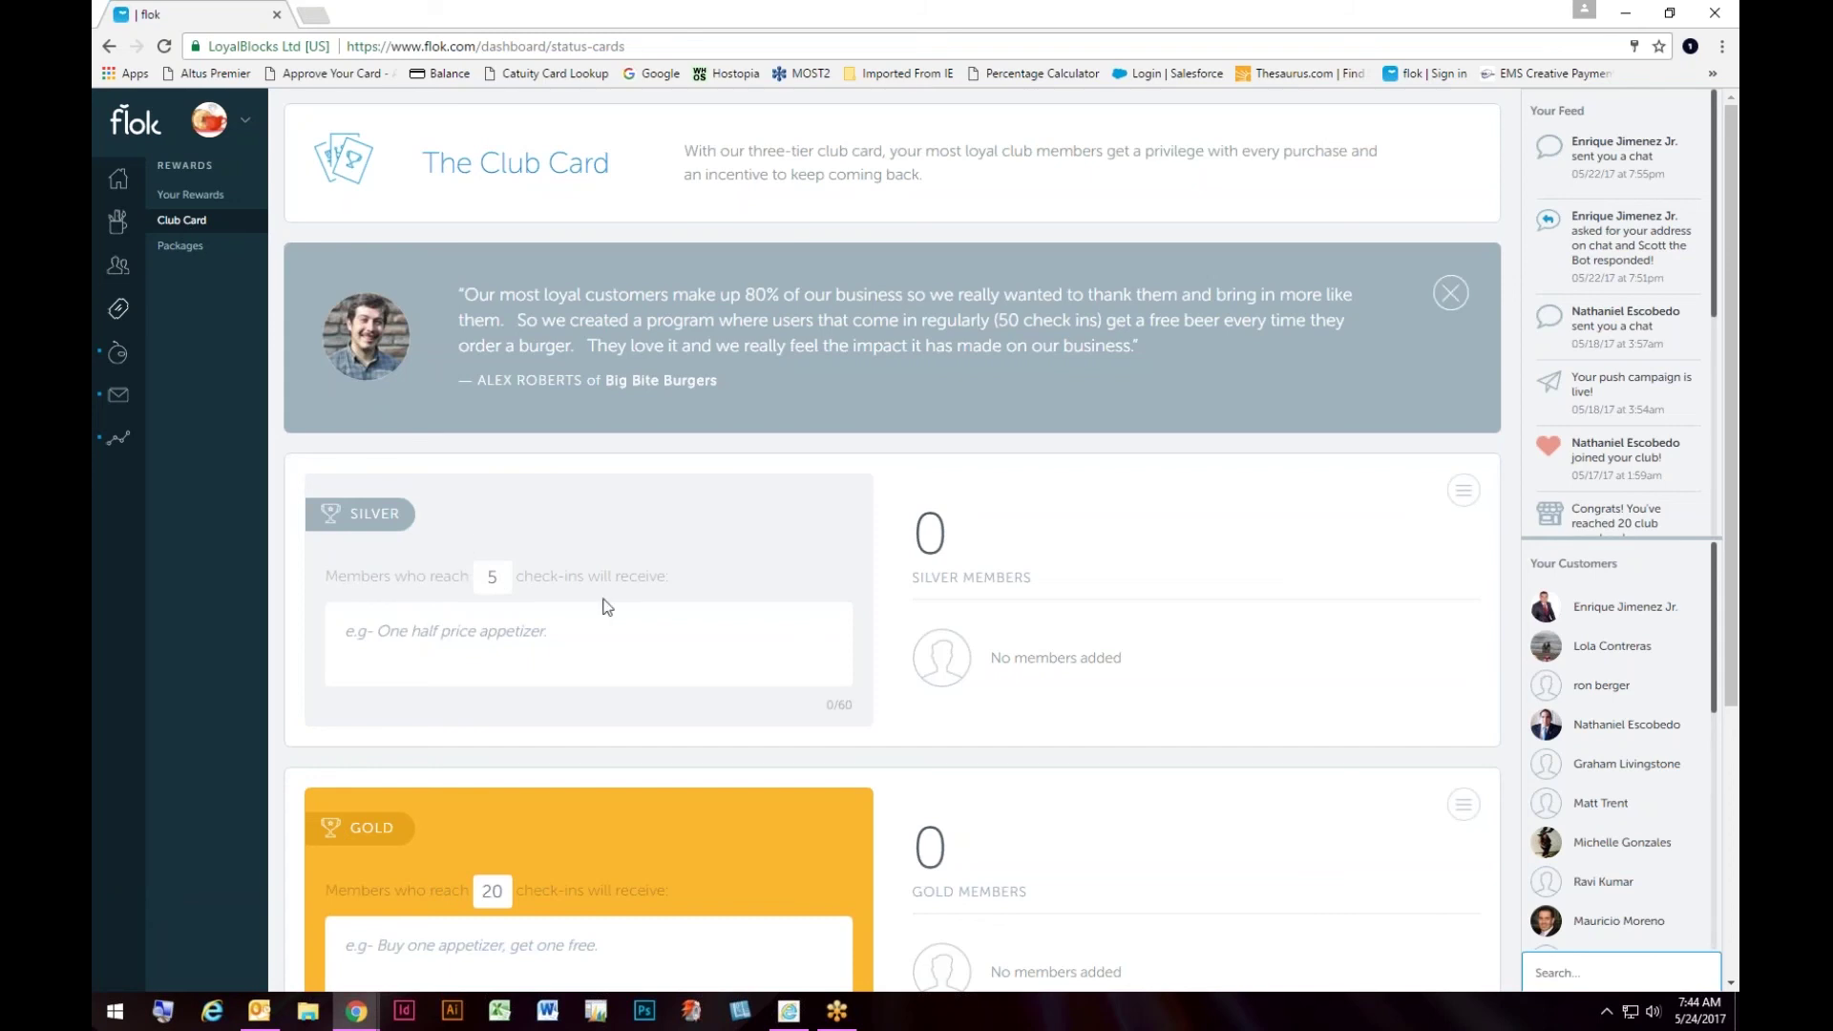
pyautogui.scroll(-4, 754, 640)
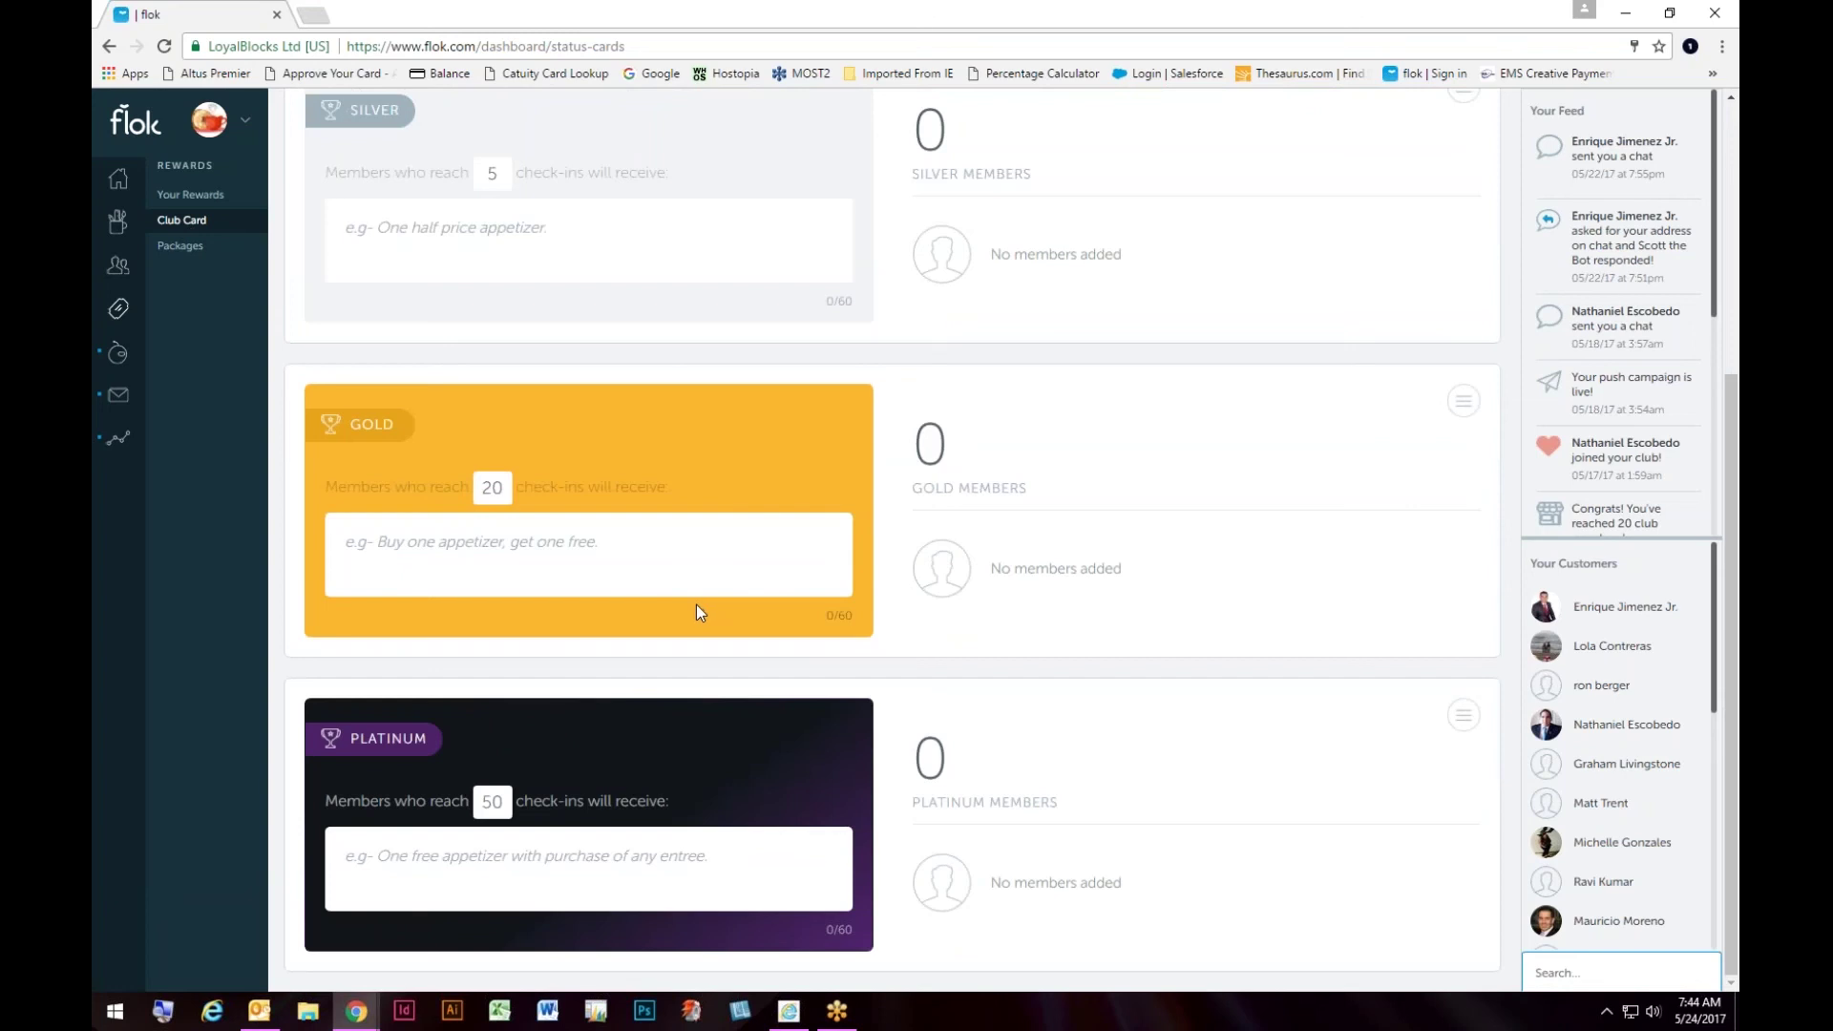
pyautogui.click(201, 251)
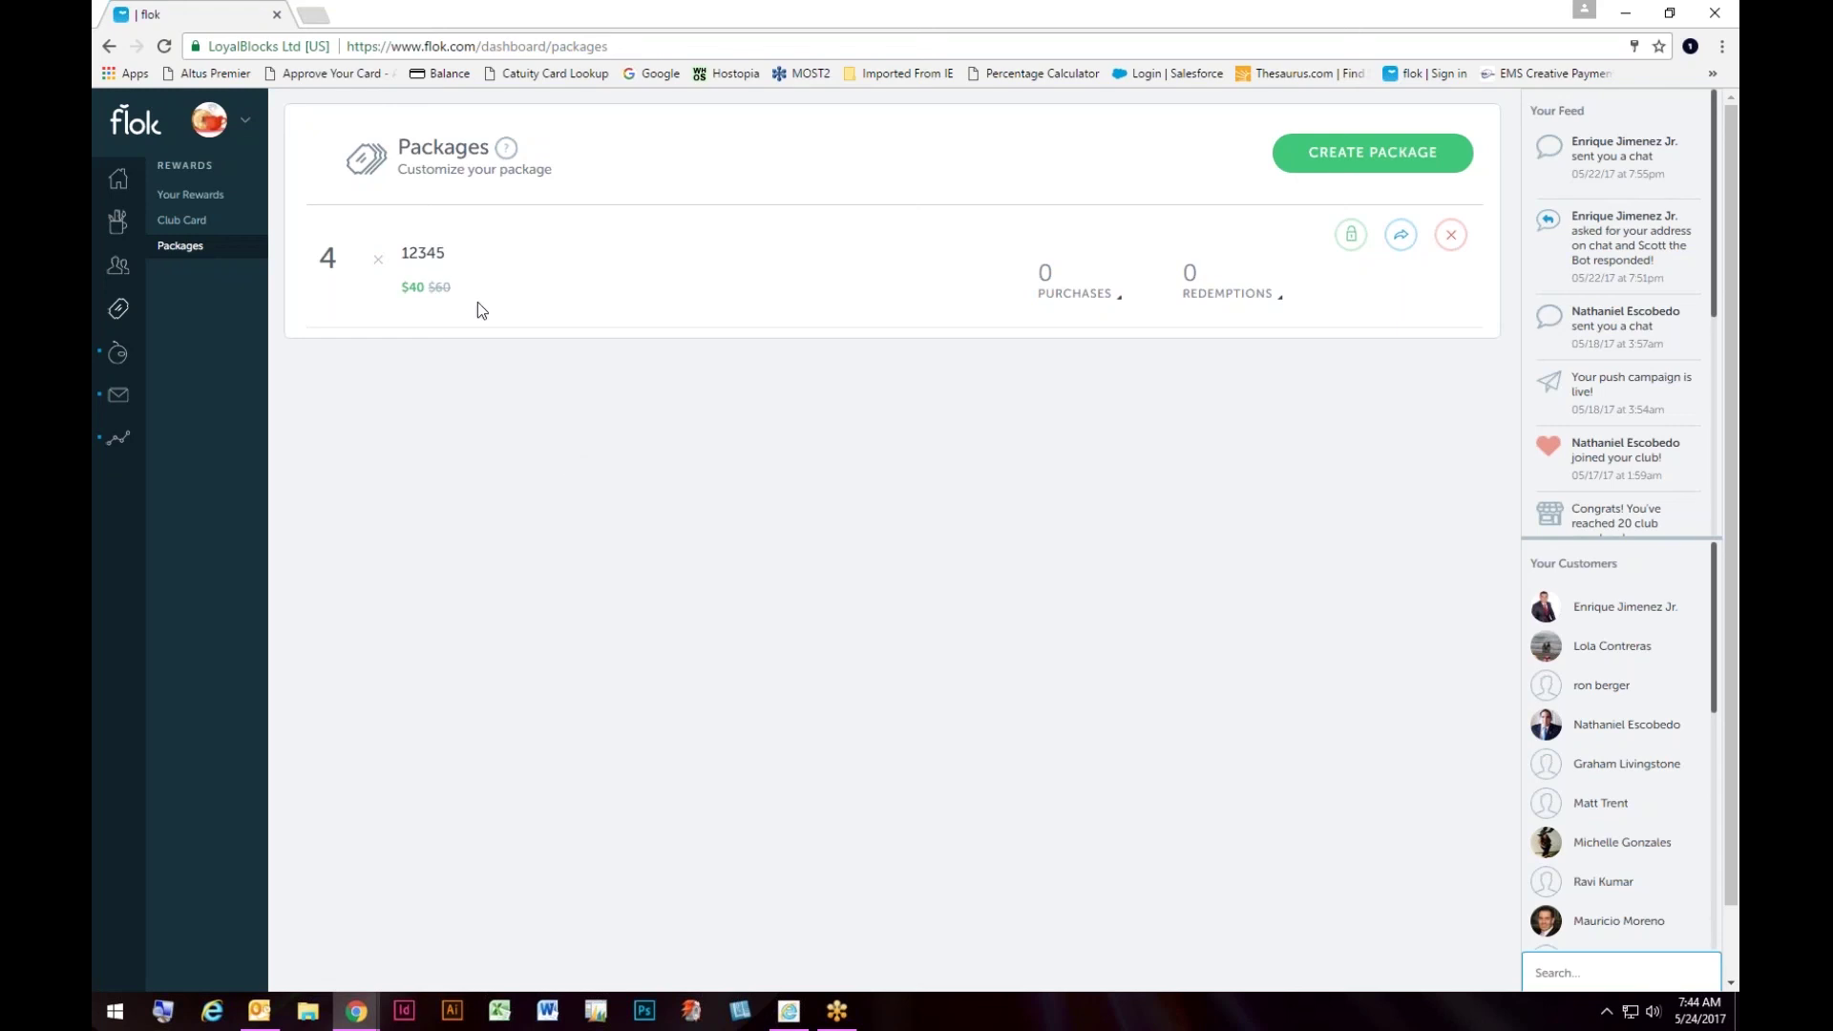
pyautogui.click(208, 124)
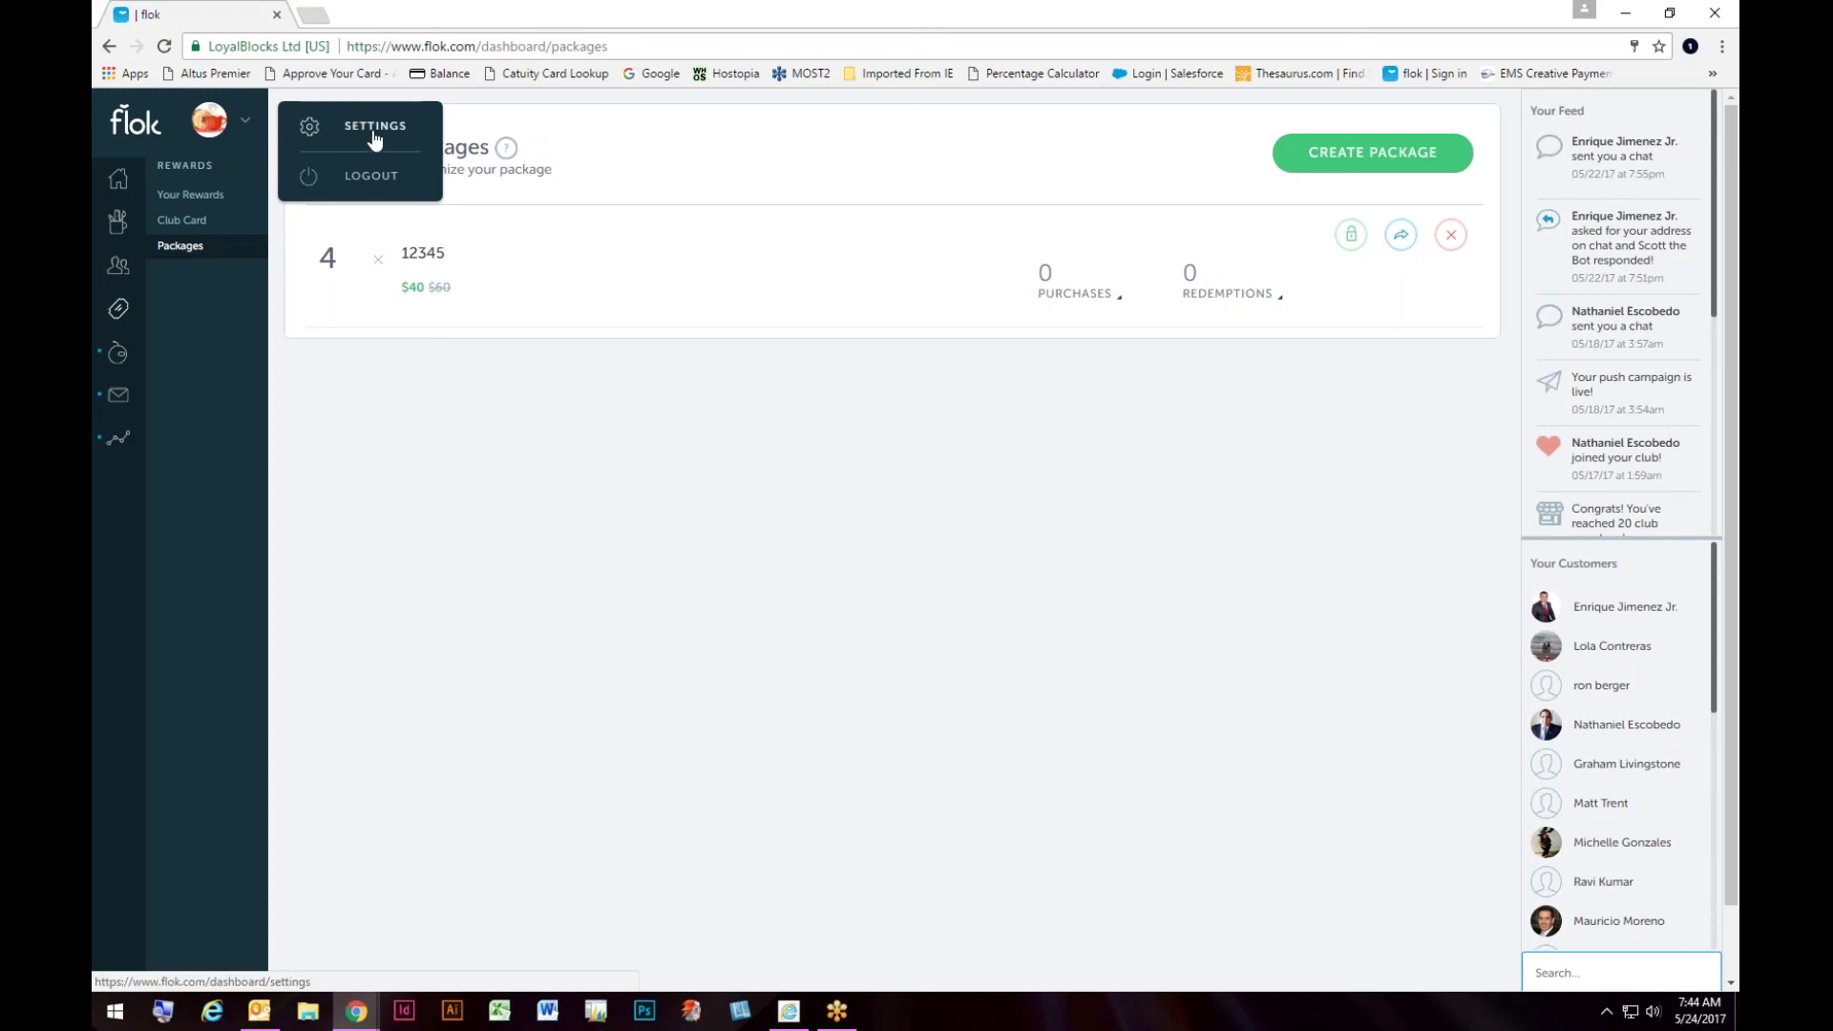
pyautogui.click(823, 431)
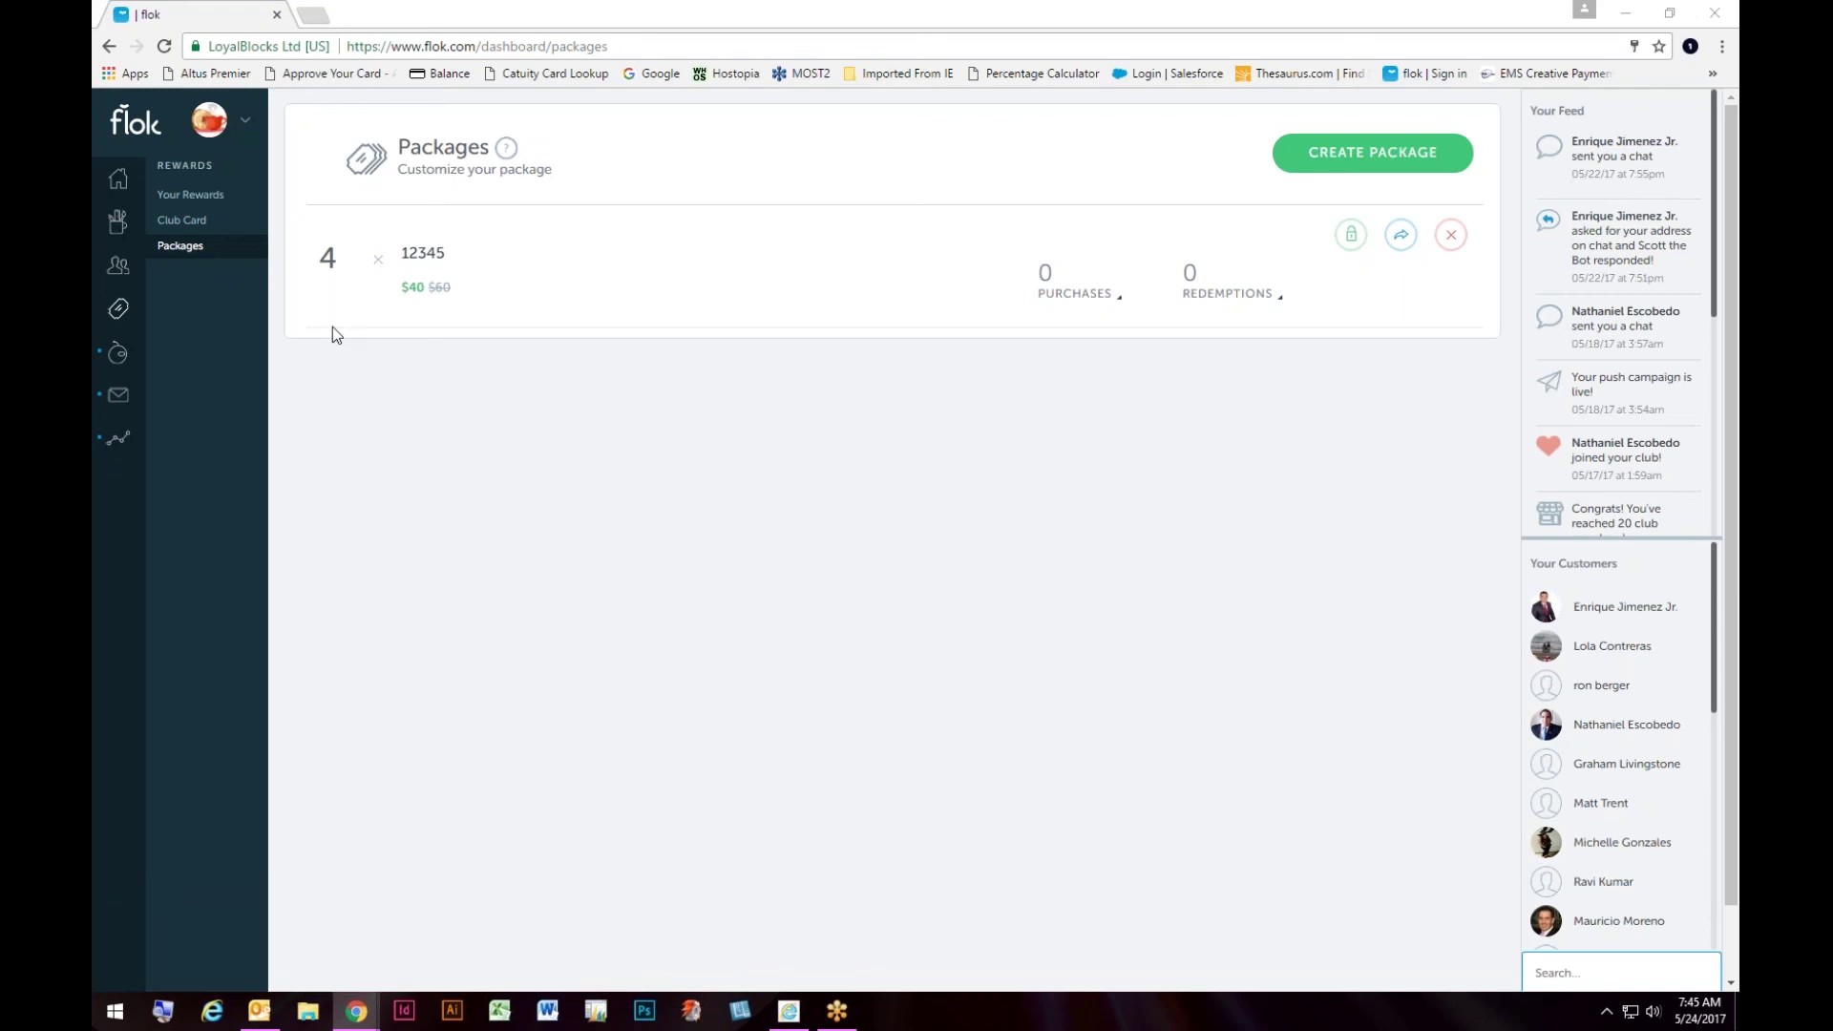
pyautogui.moveTo(168, 360)
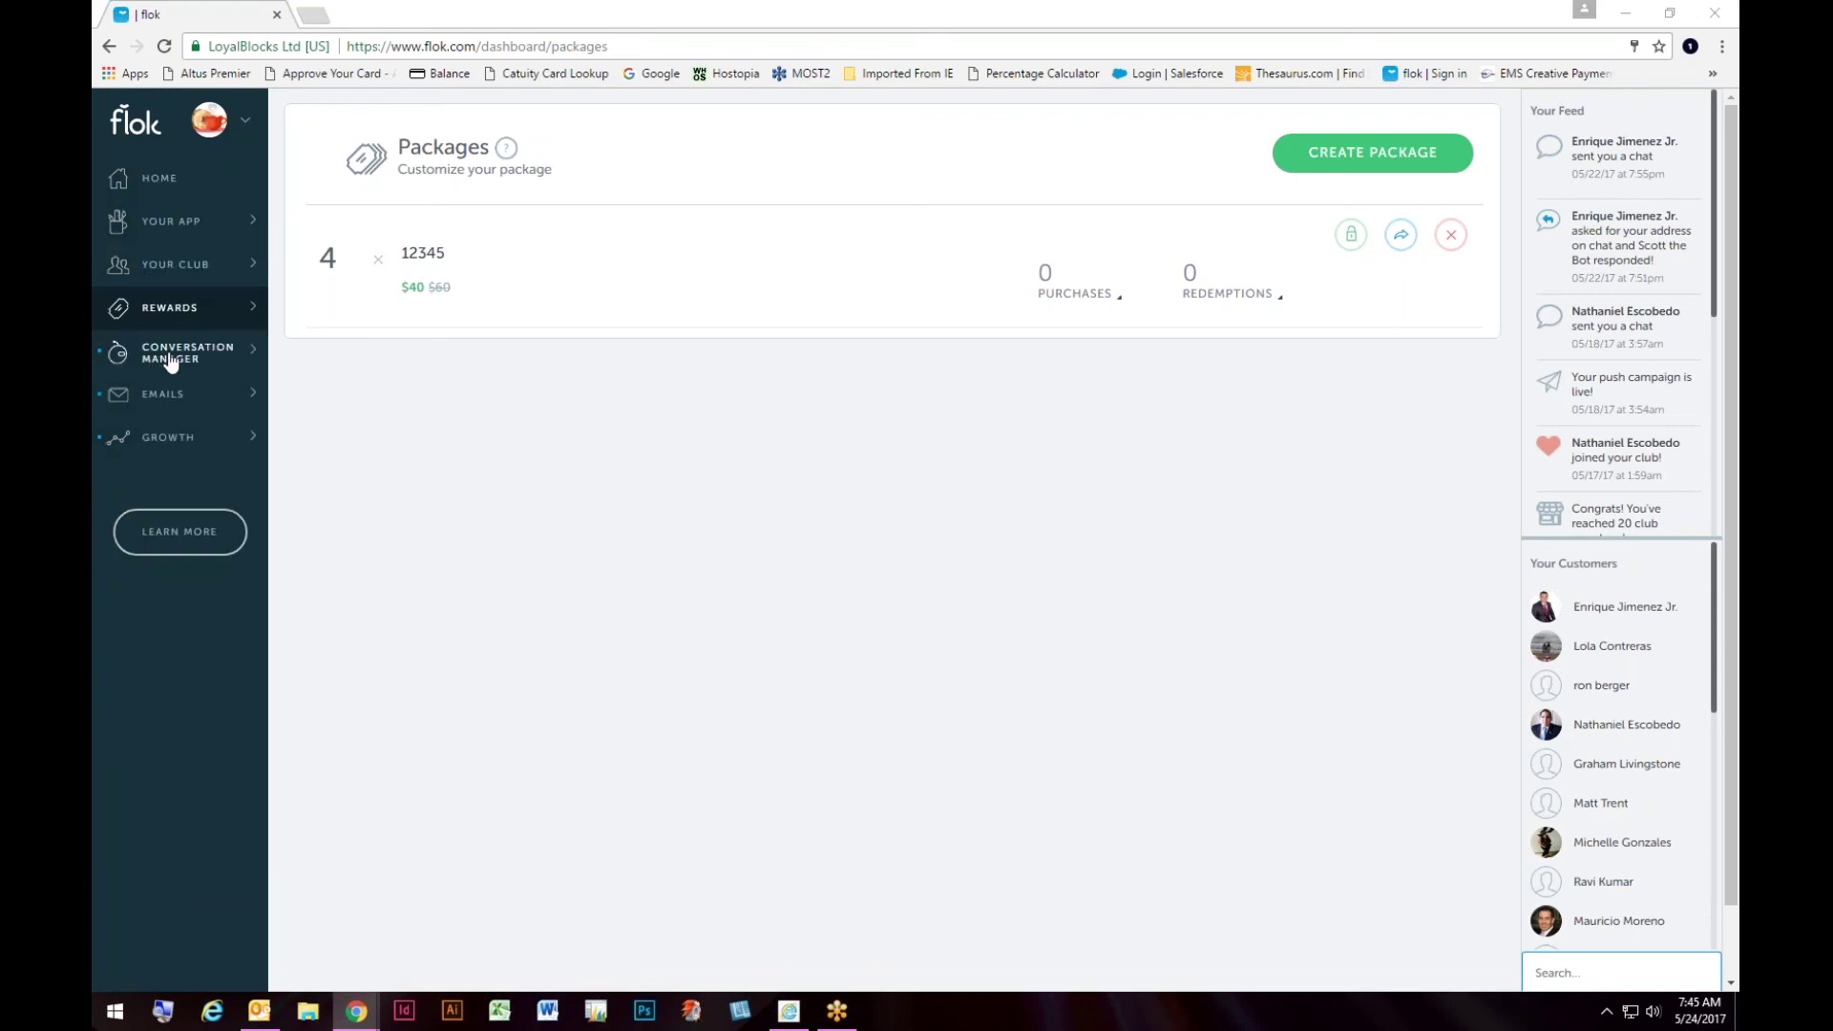
# Step: Open the Bot Manager and scroll through its auto-responses to the custom question option
pyautogui.click(170, 361)
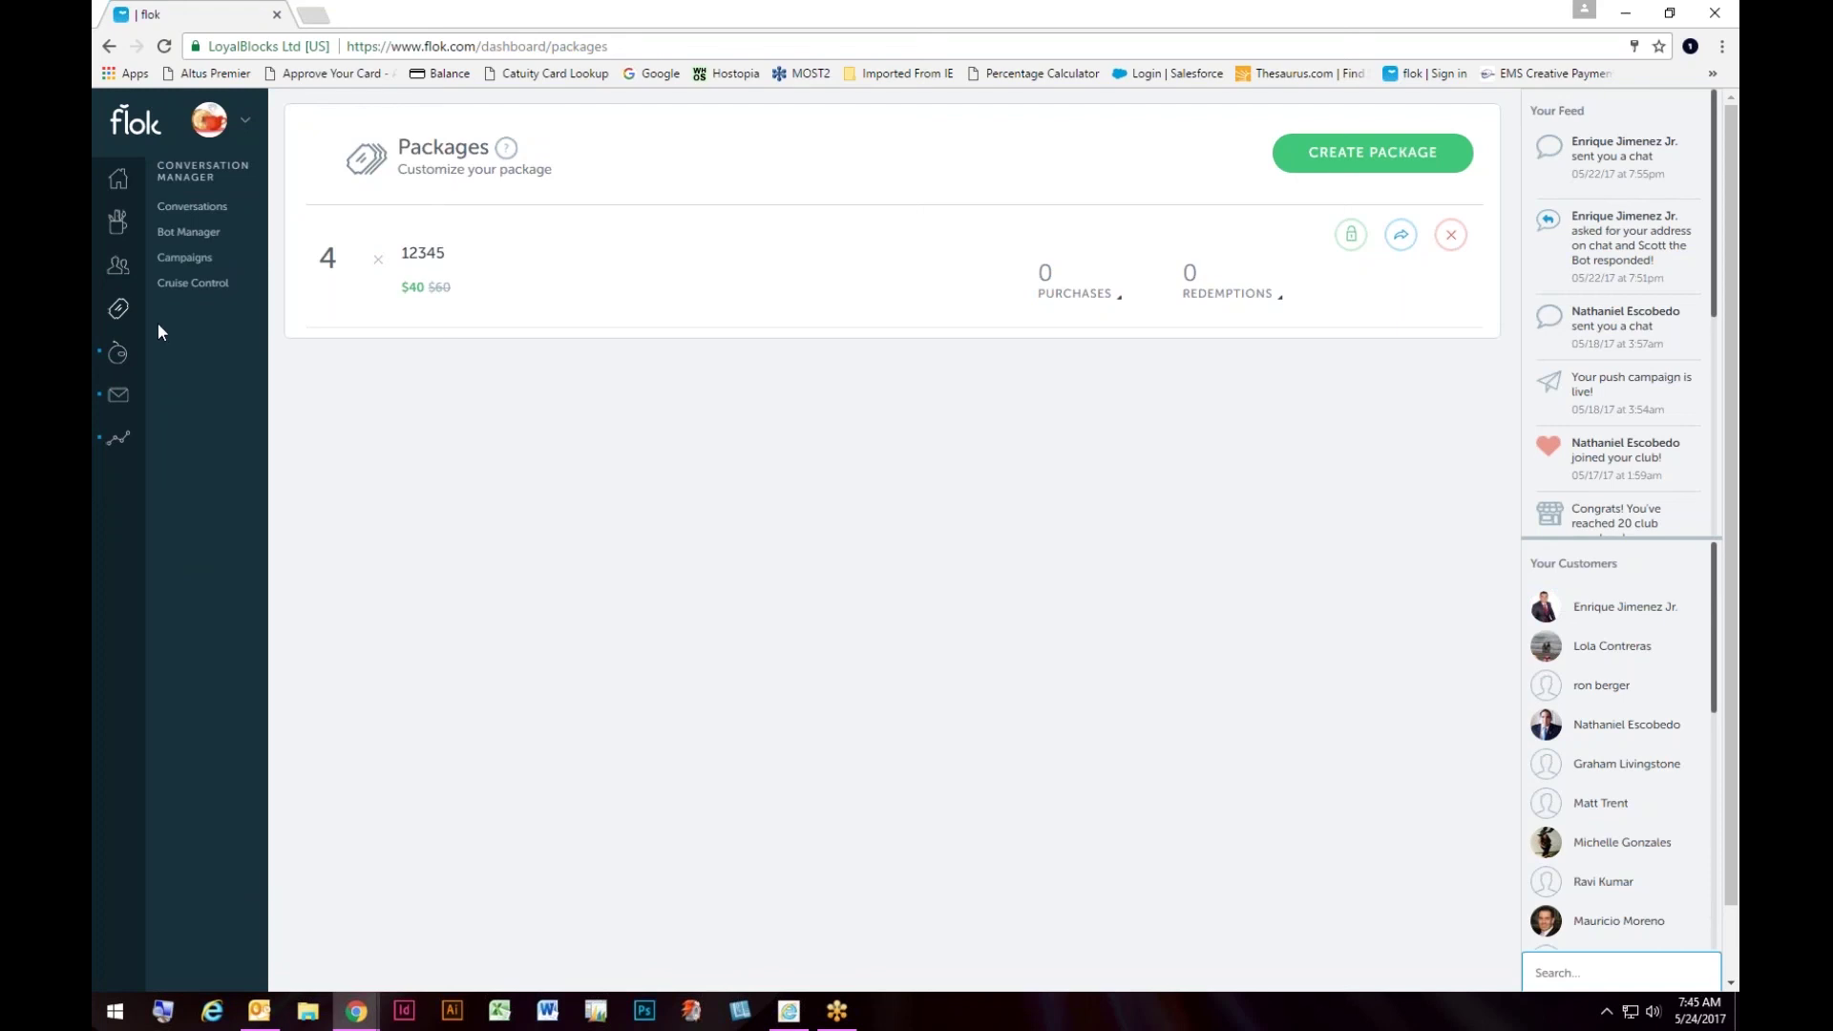
pyautogui.click(190, 234)
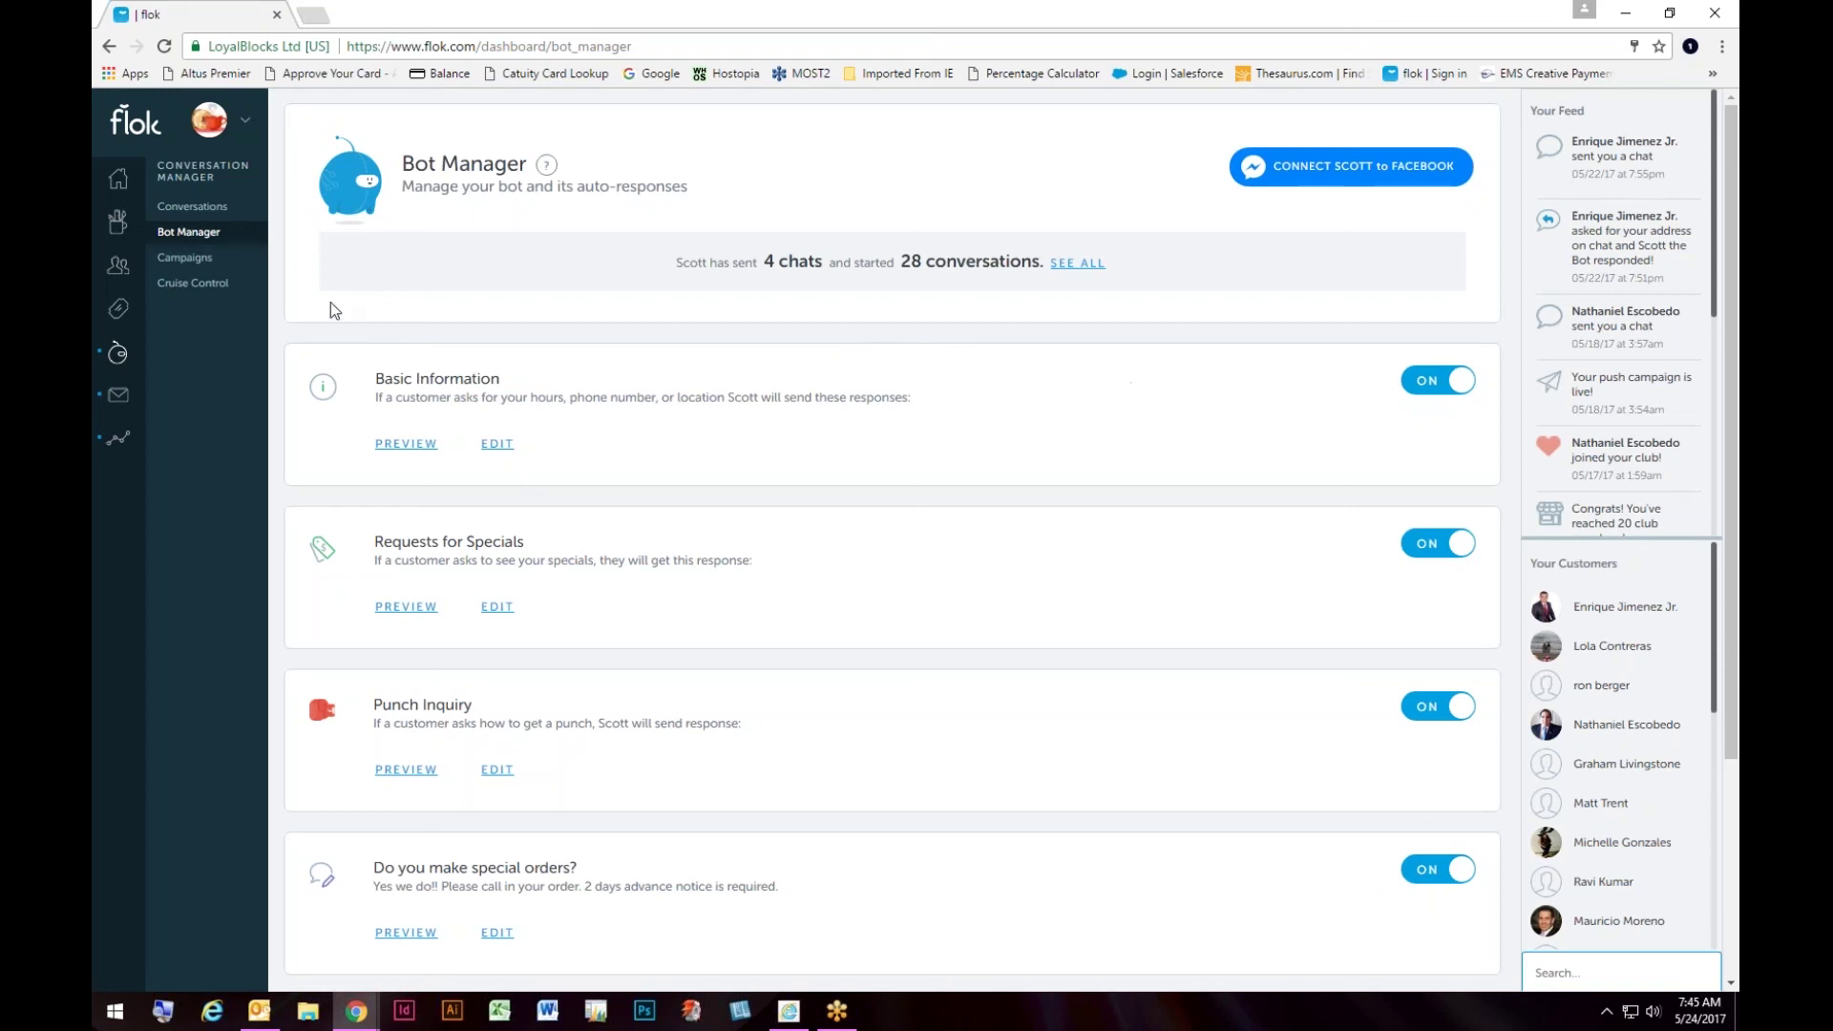
pyautogui.scroll(-3, 657, 552)
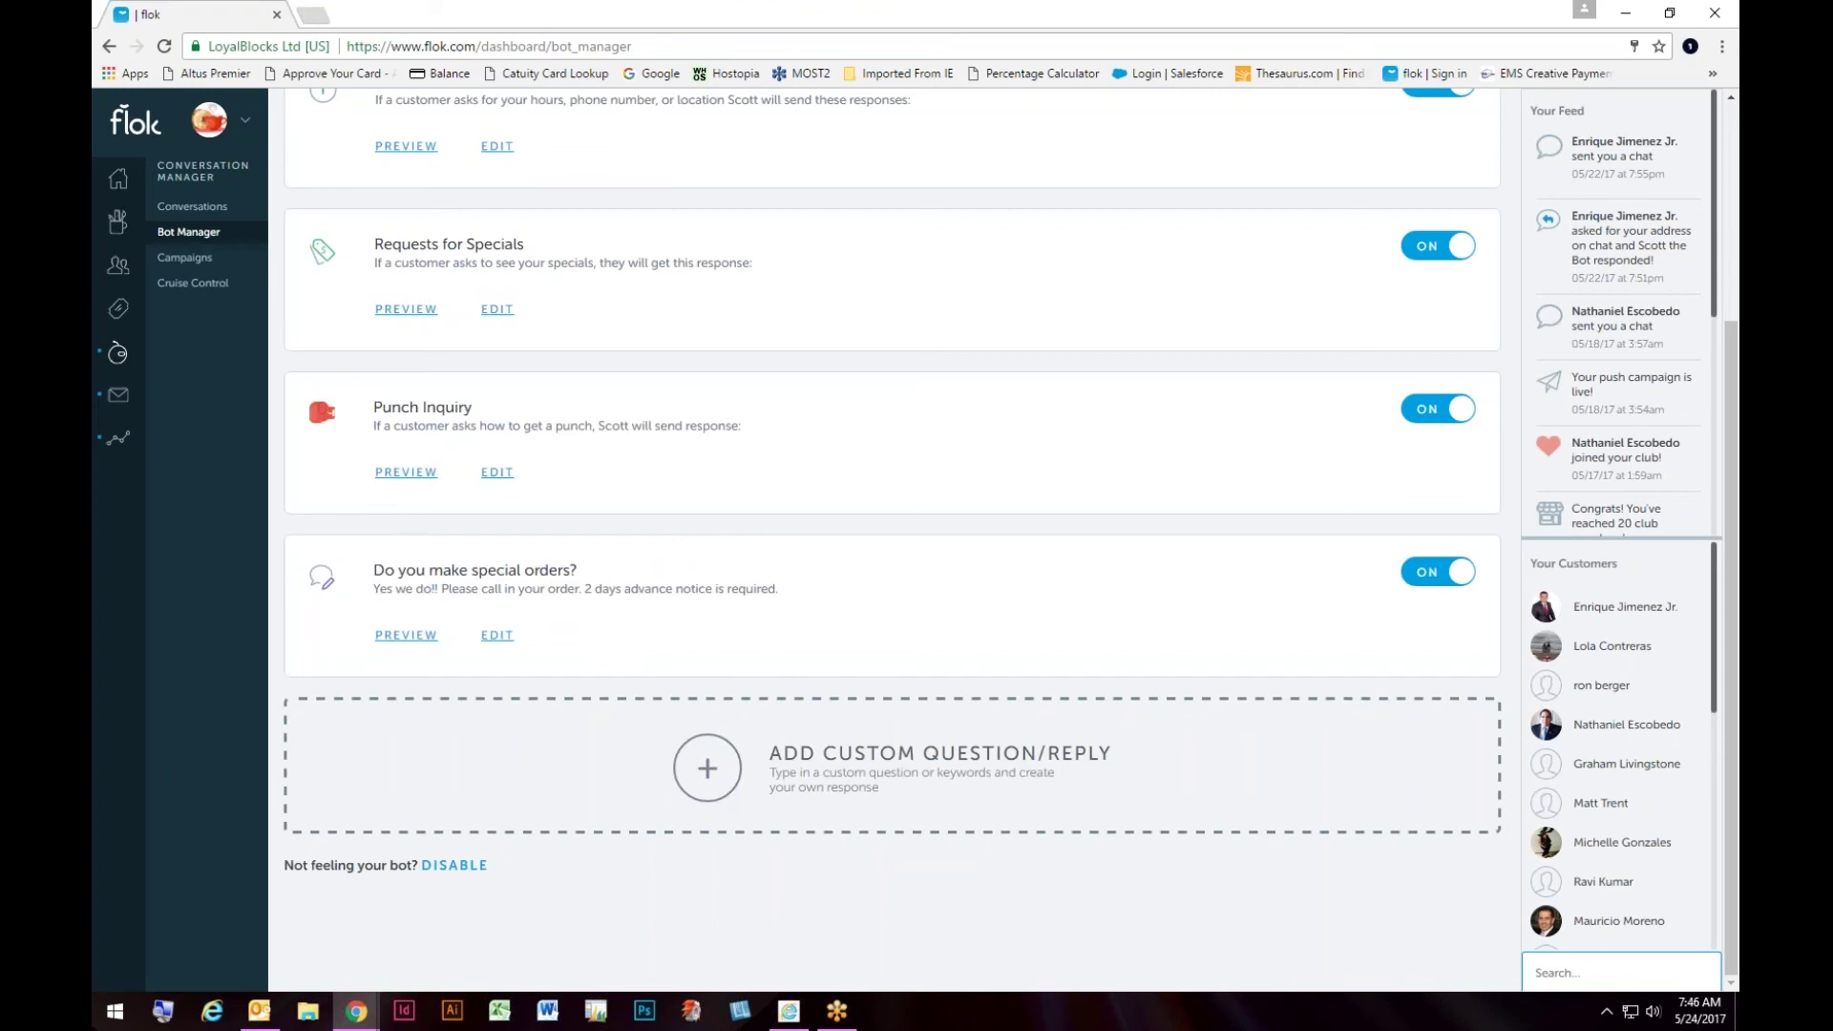
# Step: Open the Conversation Manager's Campaigns list of sent messages and rewards
pyautogui.click(189, 261)
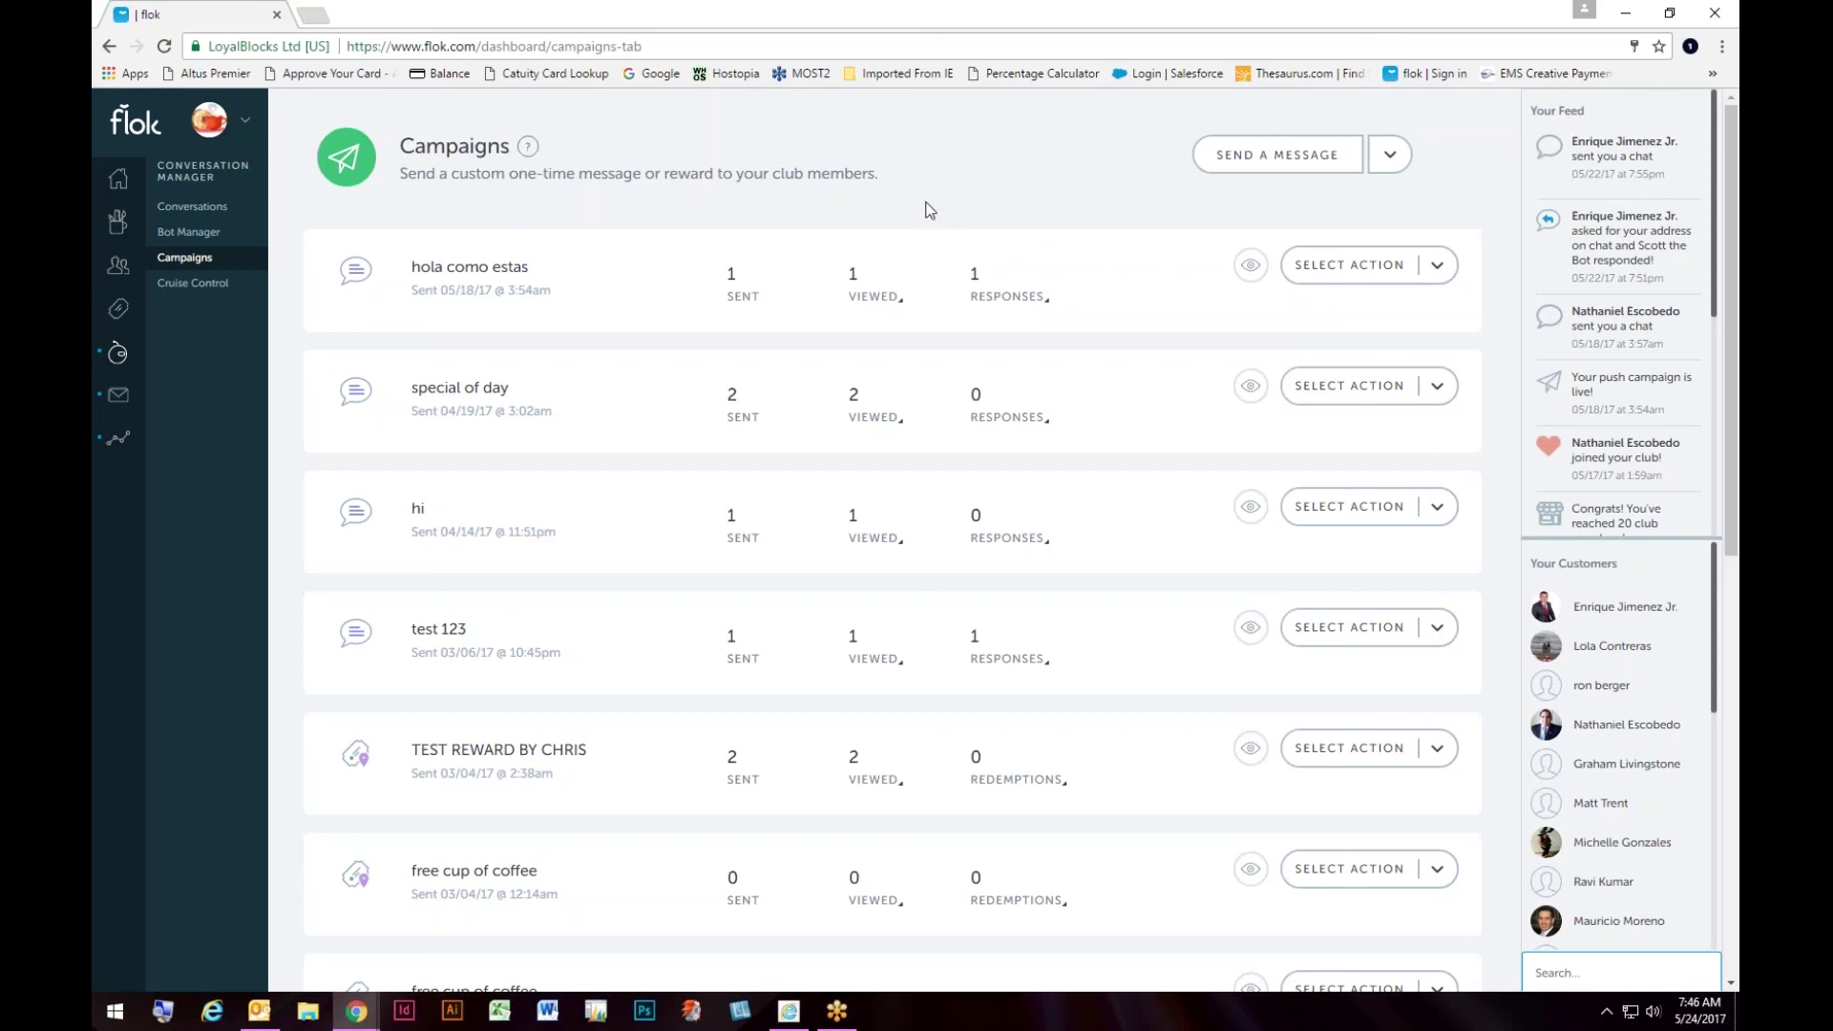
# Step: Open Cruise Control to view the Rating Request, Welcome, Reminder and Birthday chats
pyautogui.click(206, 286)
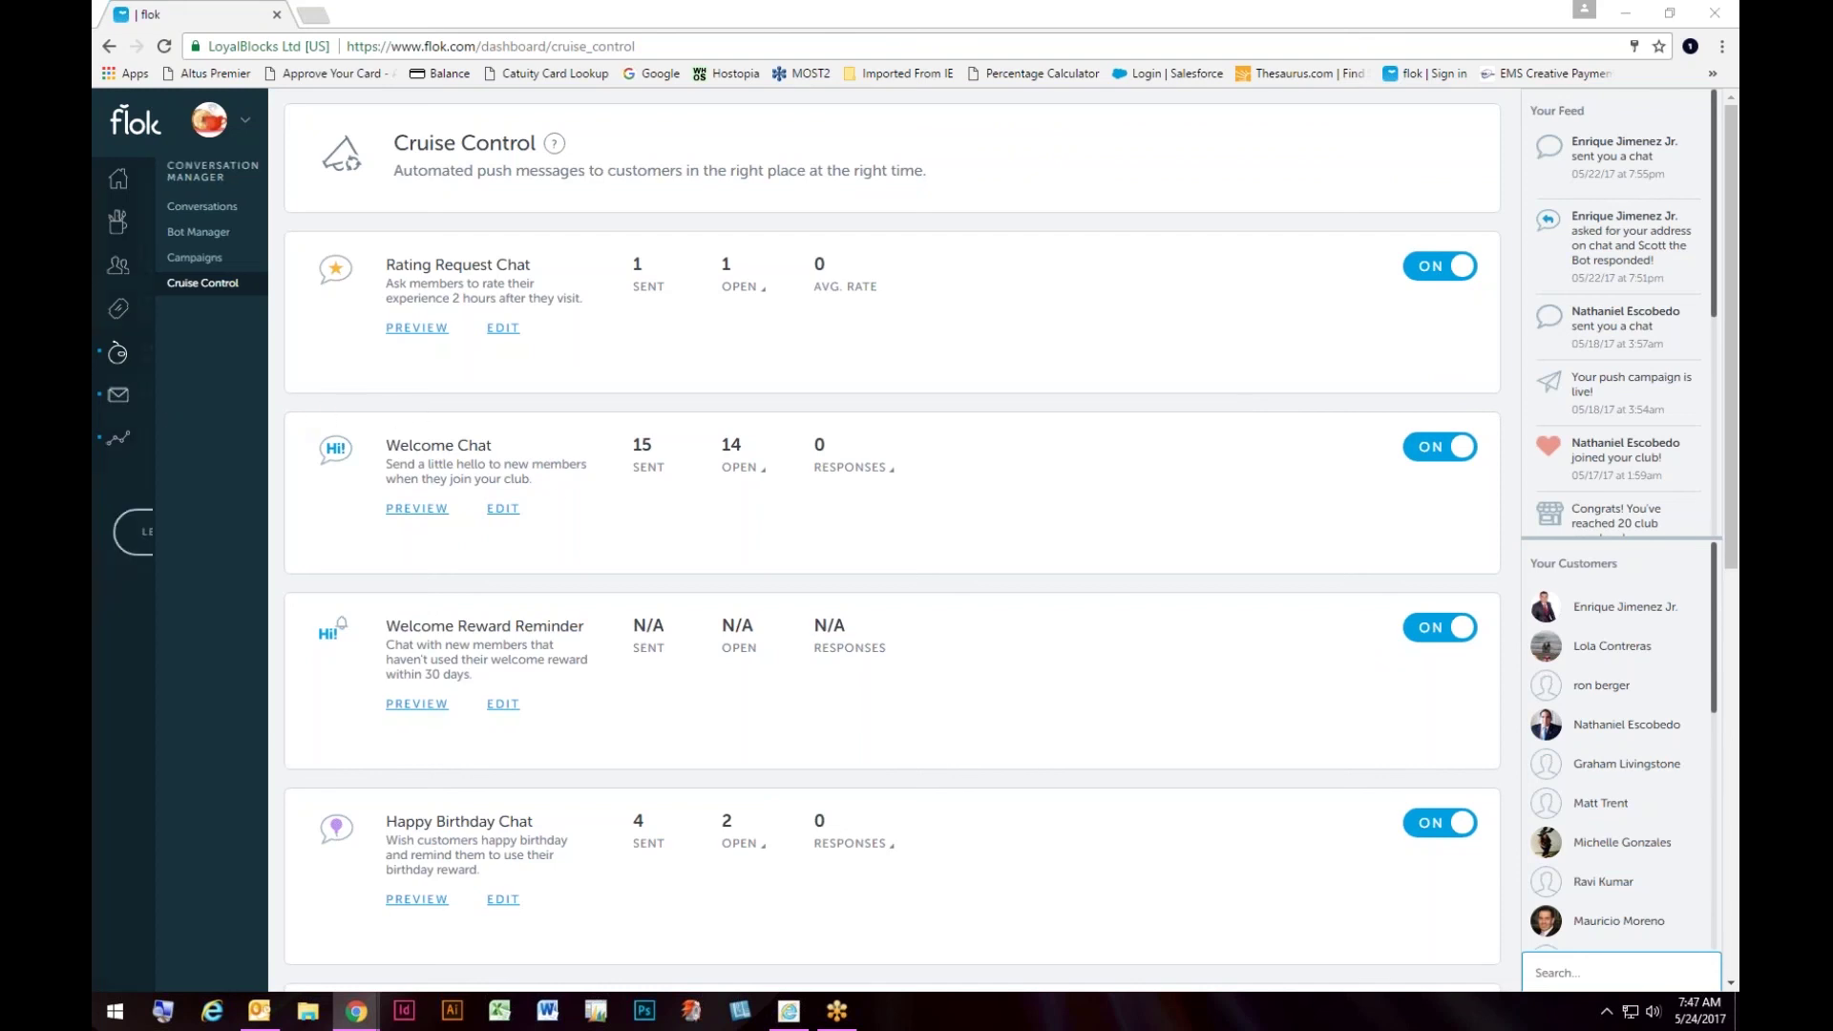
pyautogui.click(160, 409)
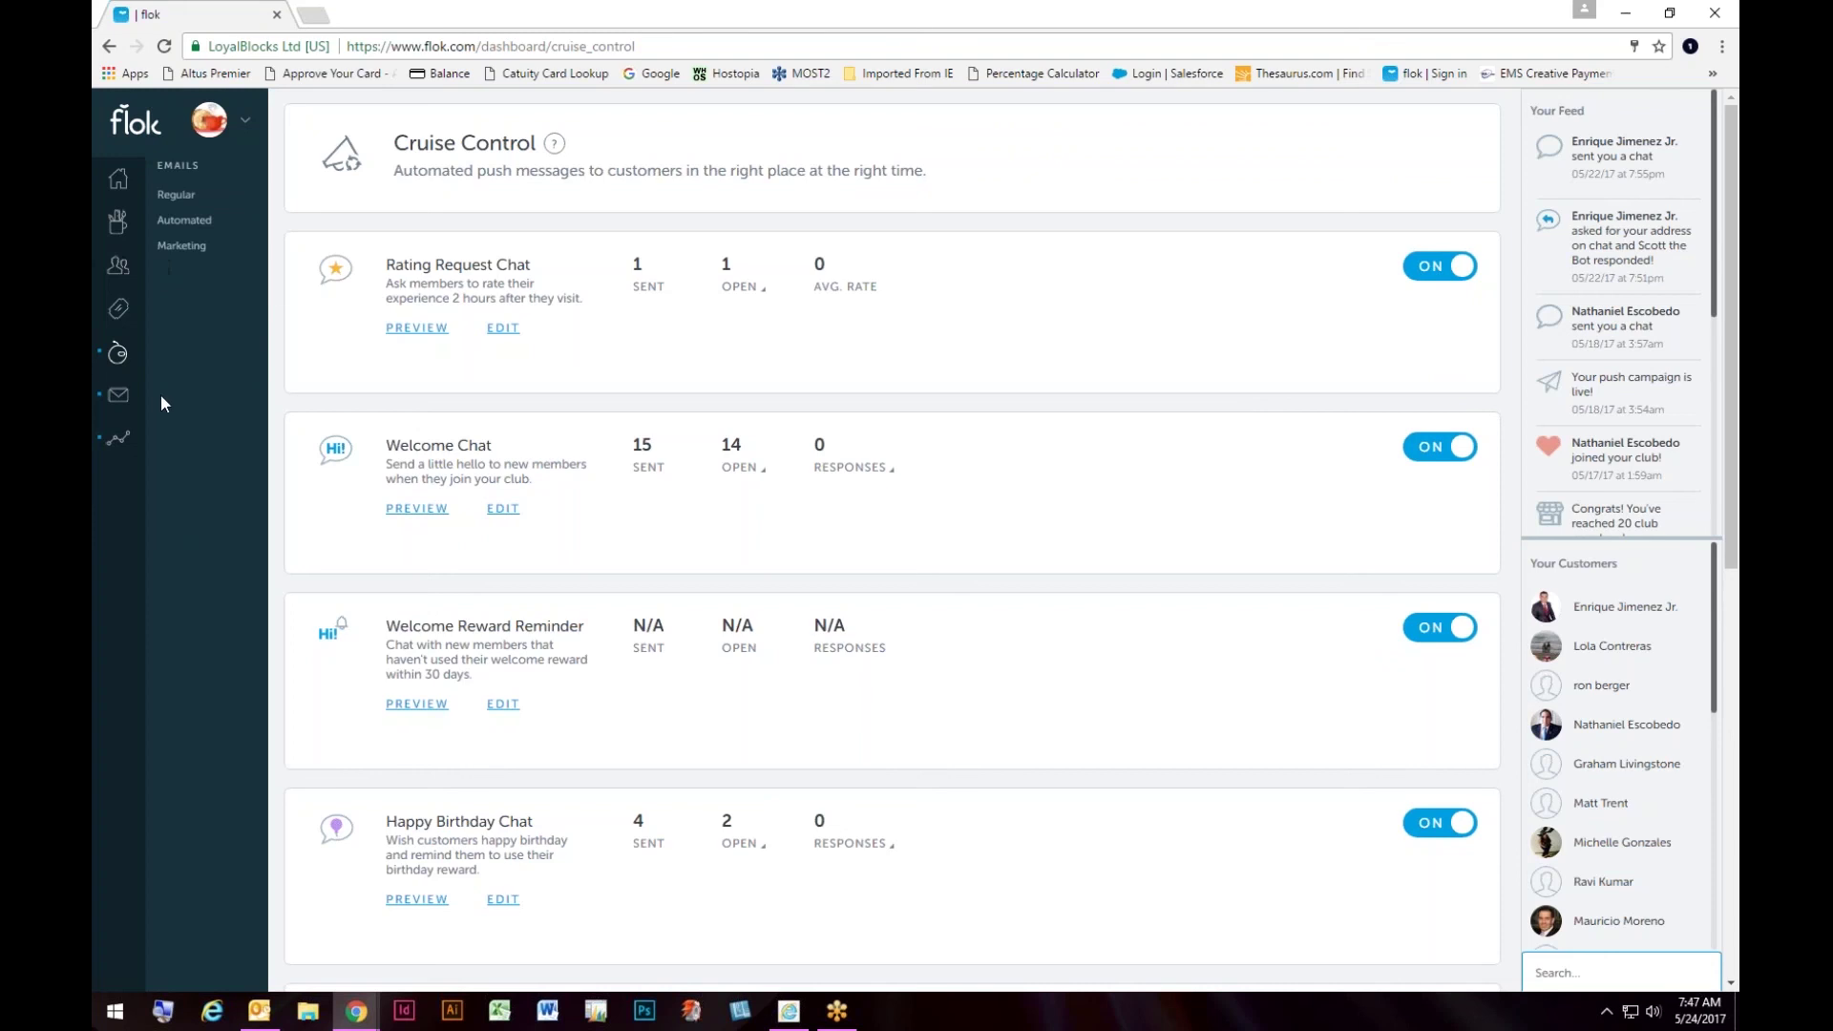
# Step: Browse the Regular and Automated emails, then scroll the Marketing list with 'Time to GET PUNCHED'
pyautogui.moveTo(144, 206)
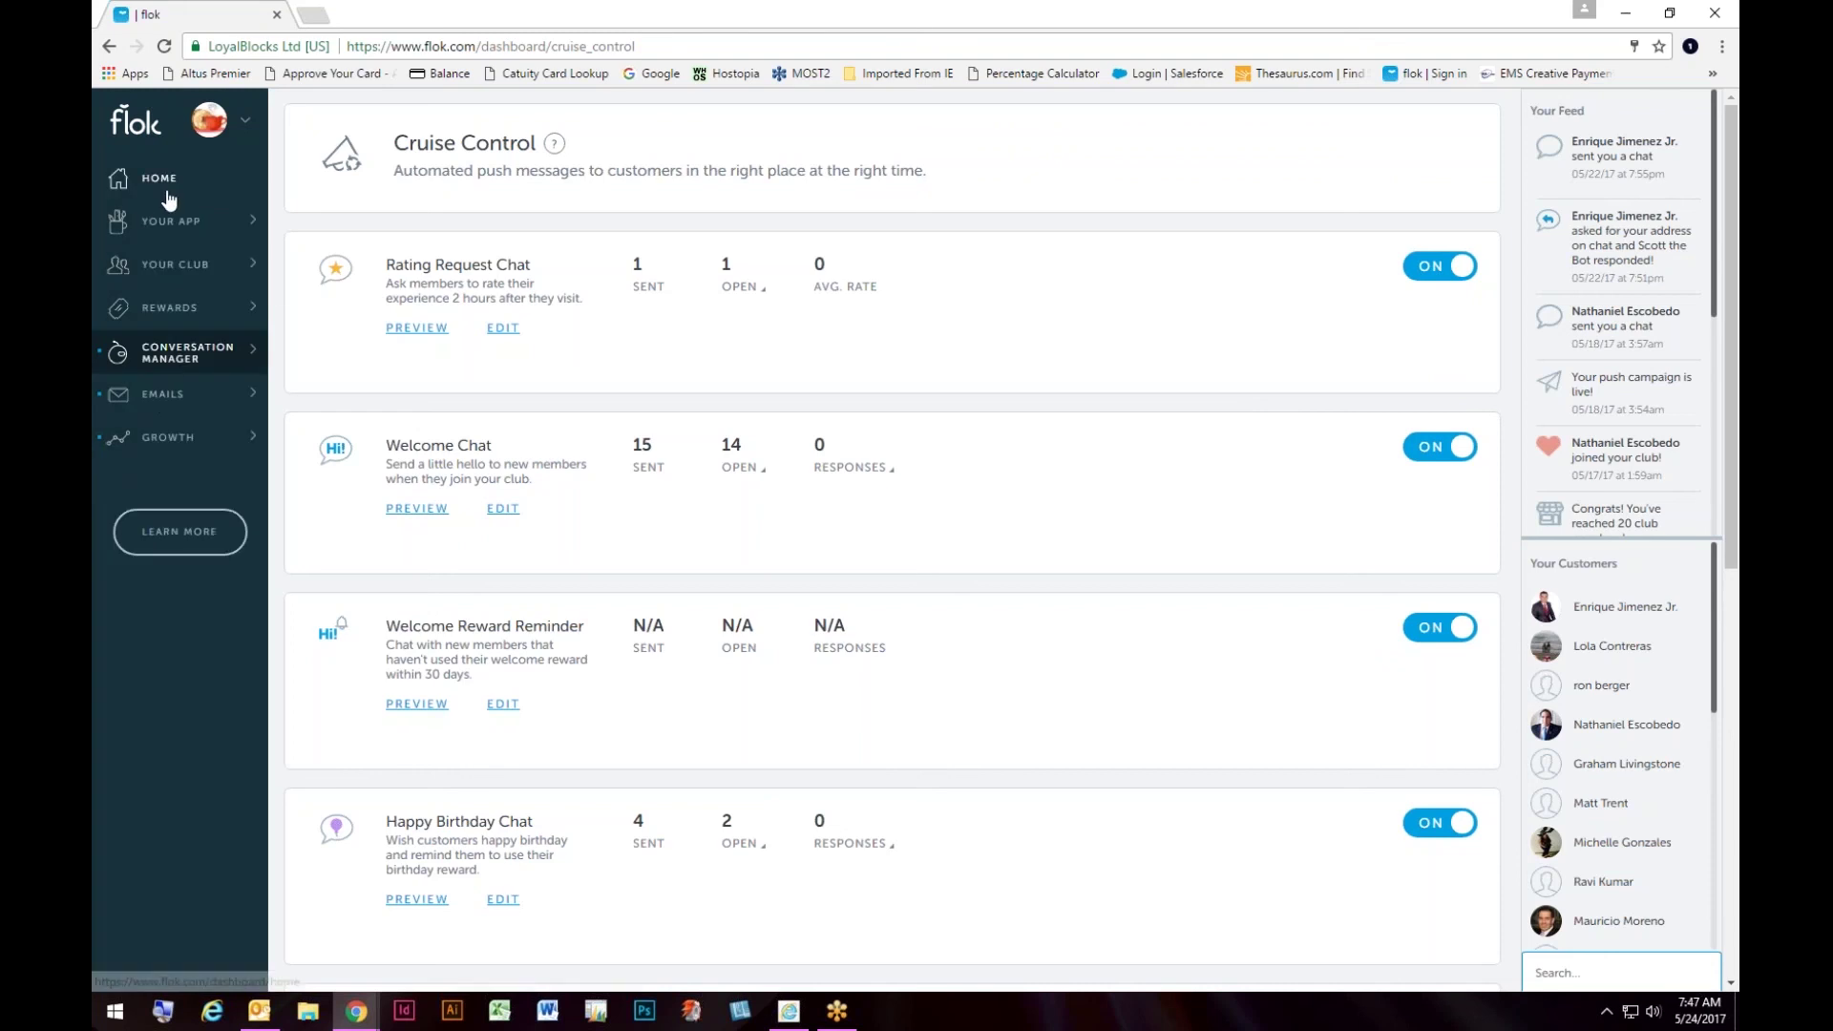
pyautogui.click(163, 395)
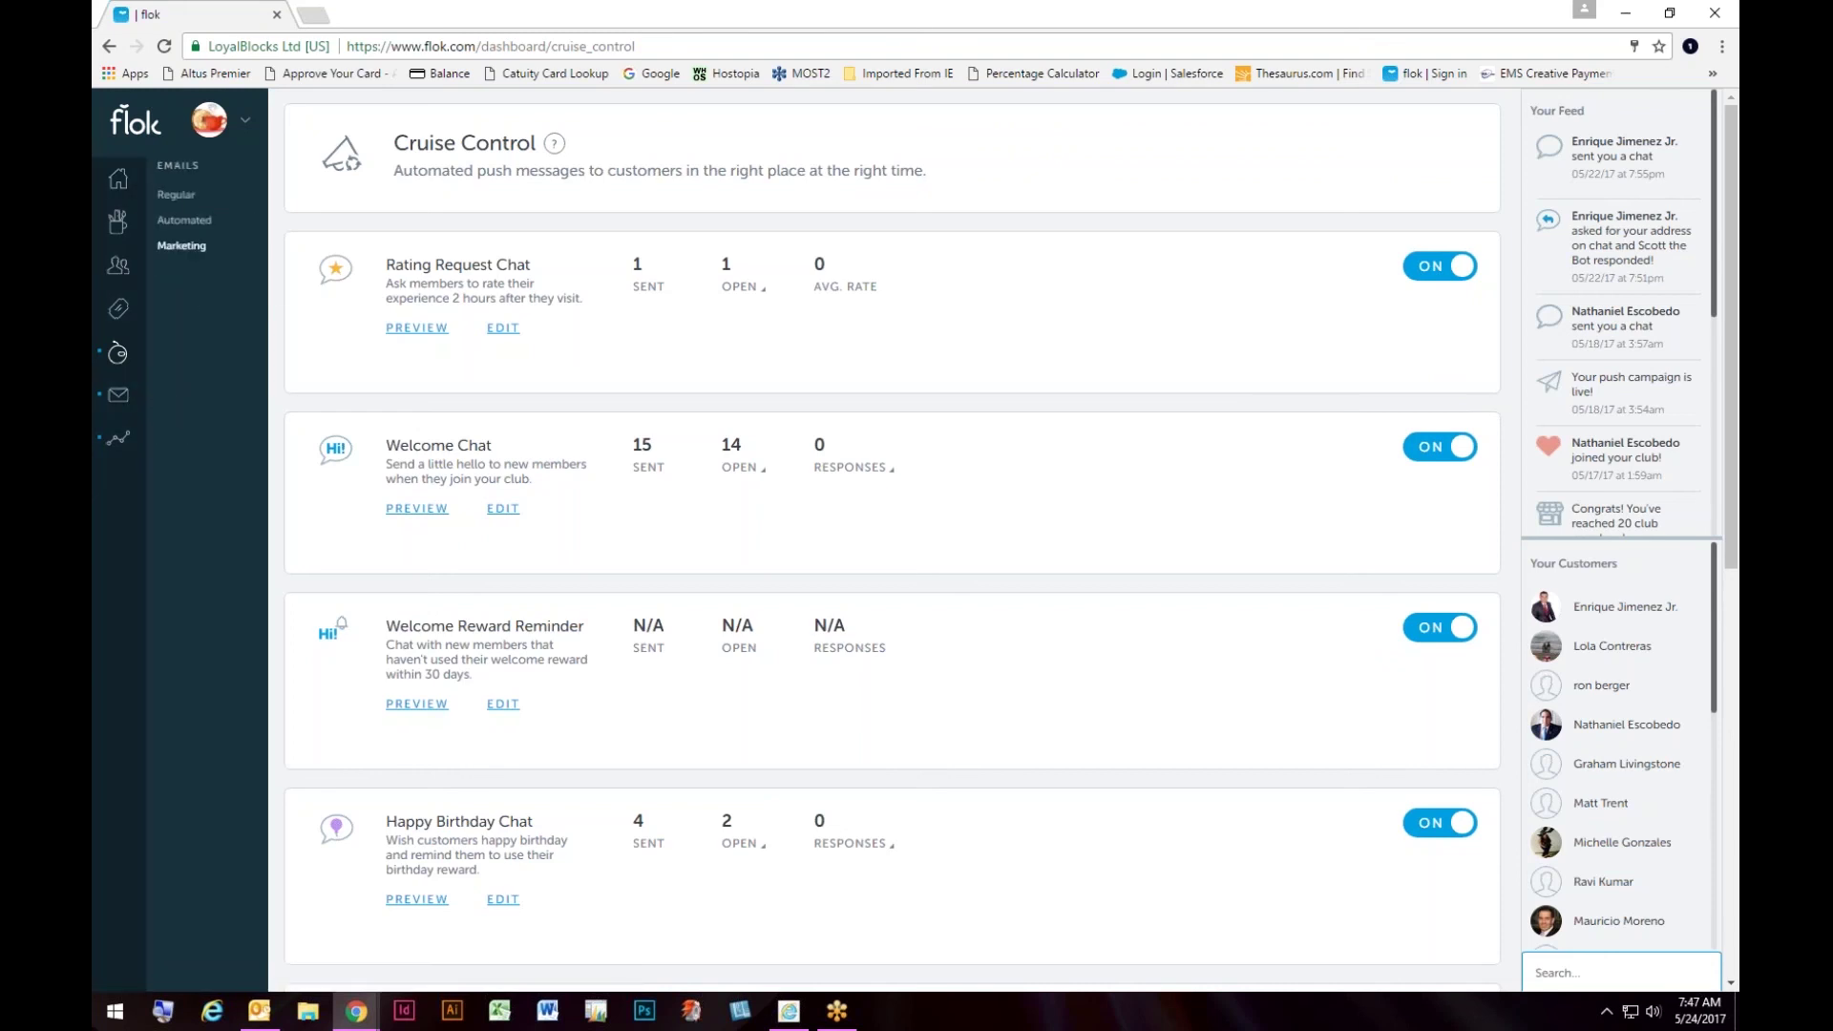
pyautogui.click(187, 197)
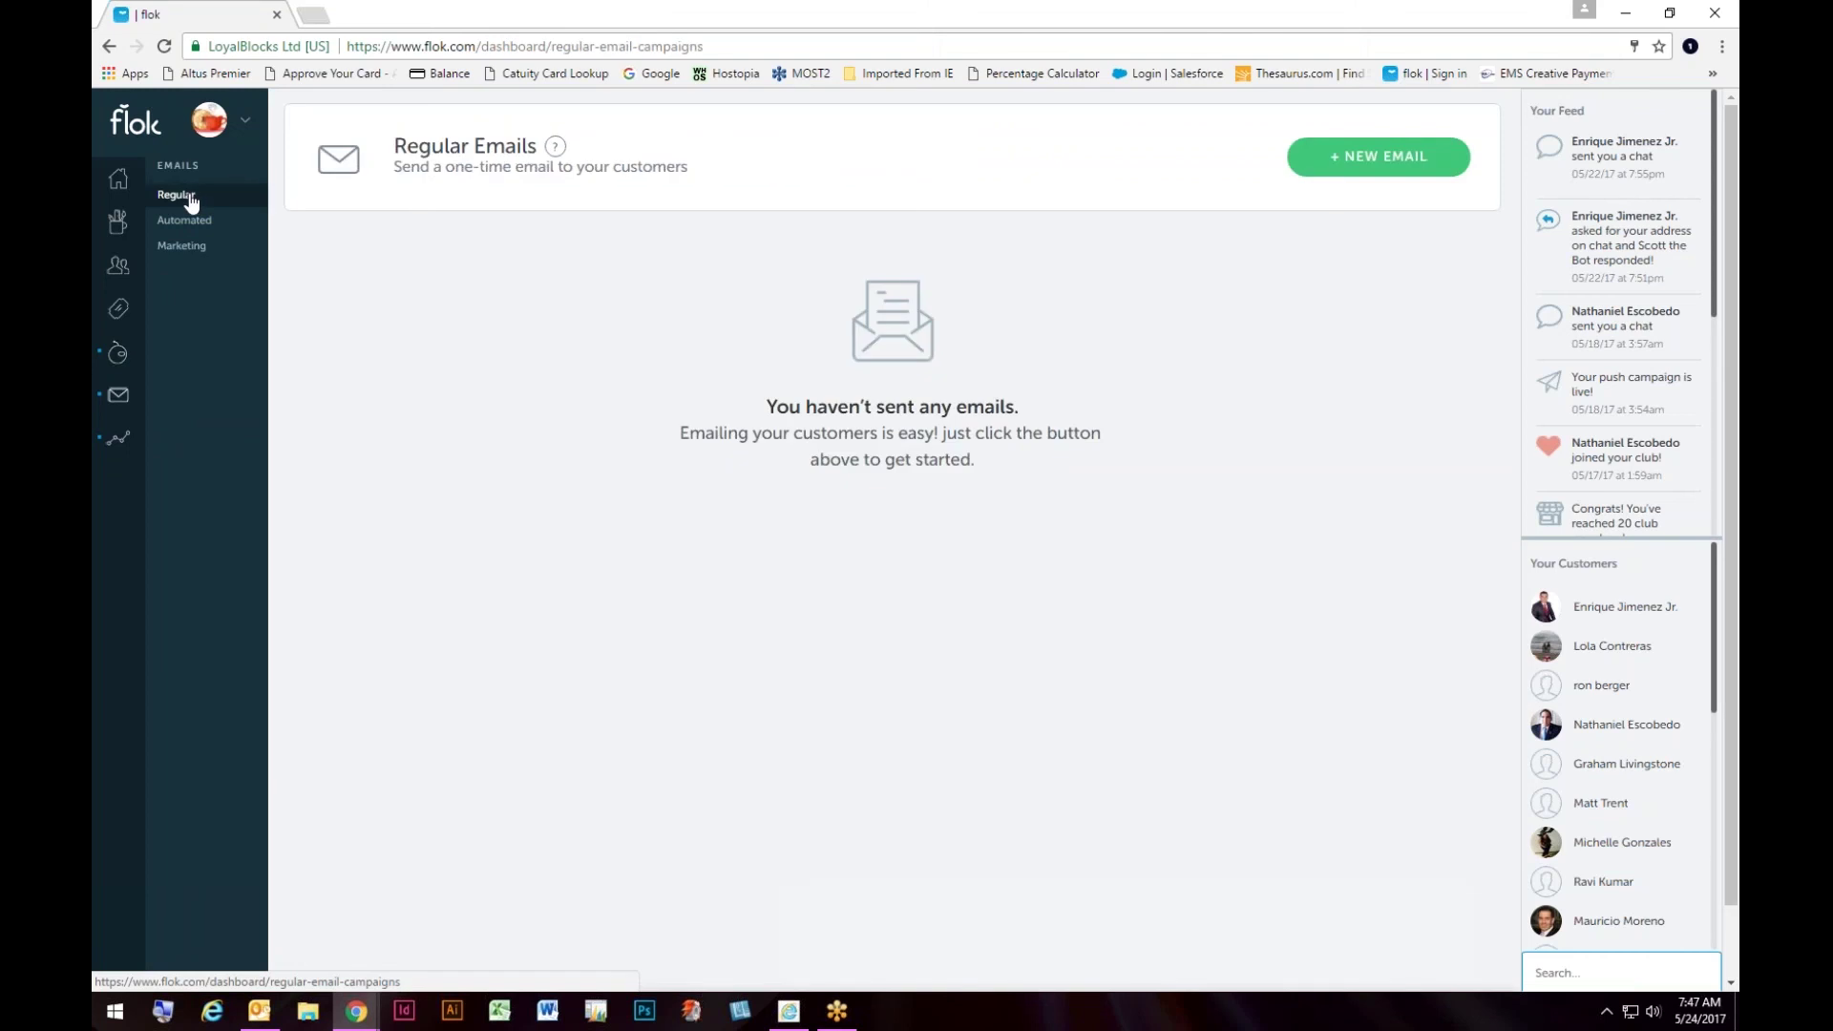
pyautogui.click(183, 224)
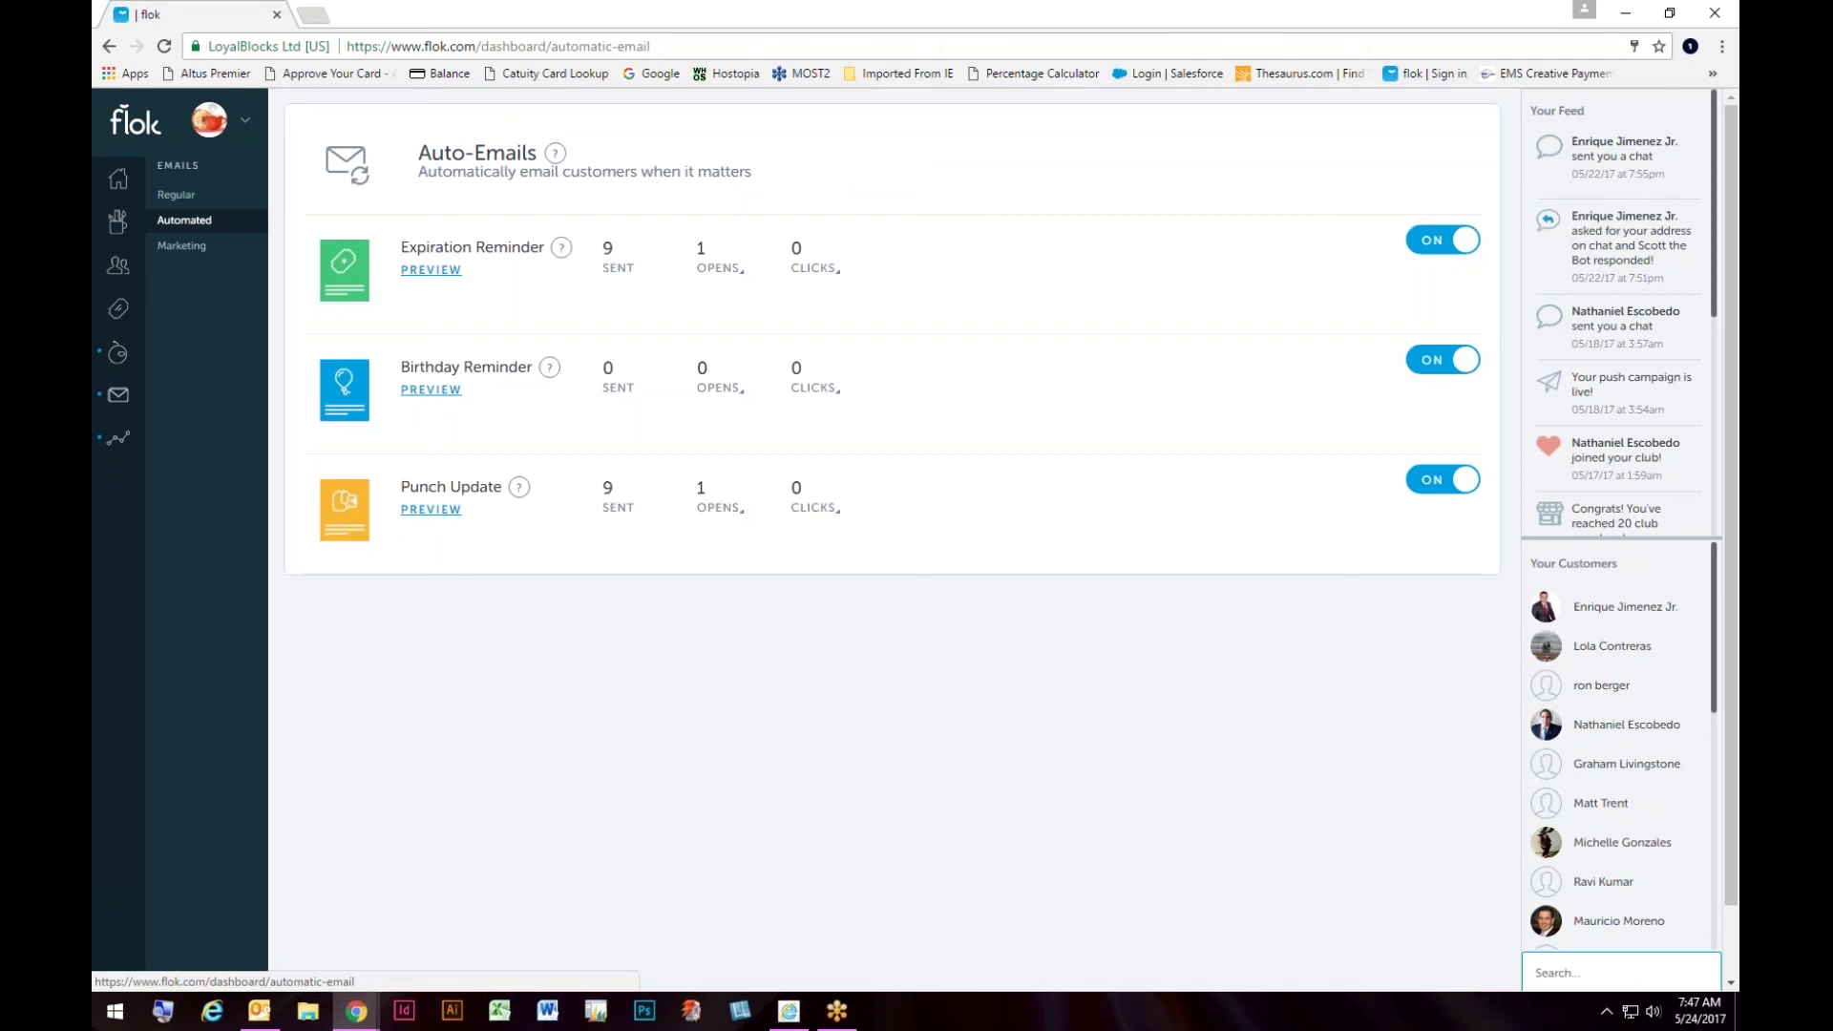
pyautogui.click(180, 246)
pyautogui.scroll(-4, 916, 519)
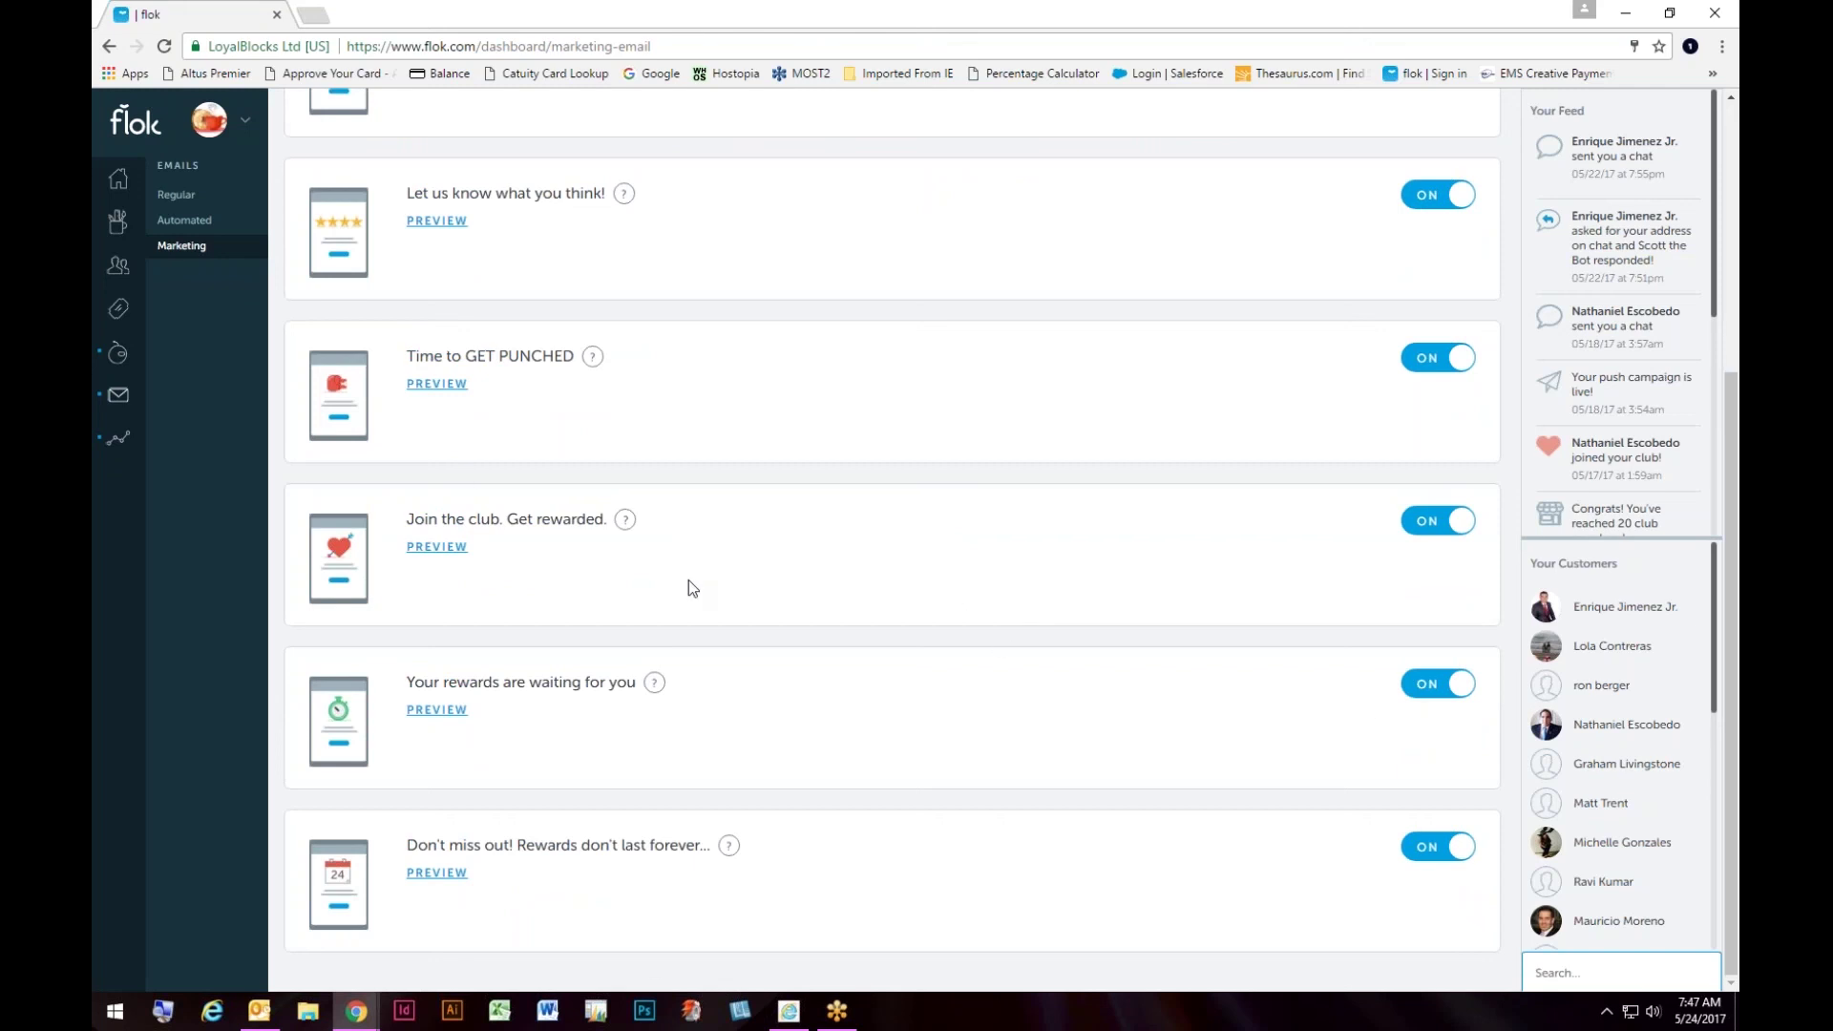
# Step: Open Go Social under Growth to see the locked Rewards, Ratings, Photos and Check-Ins auto-posts
pyautogui.moveTo(139, 447)
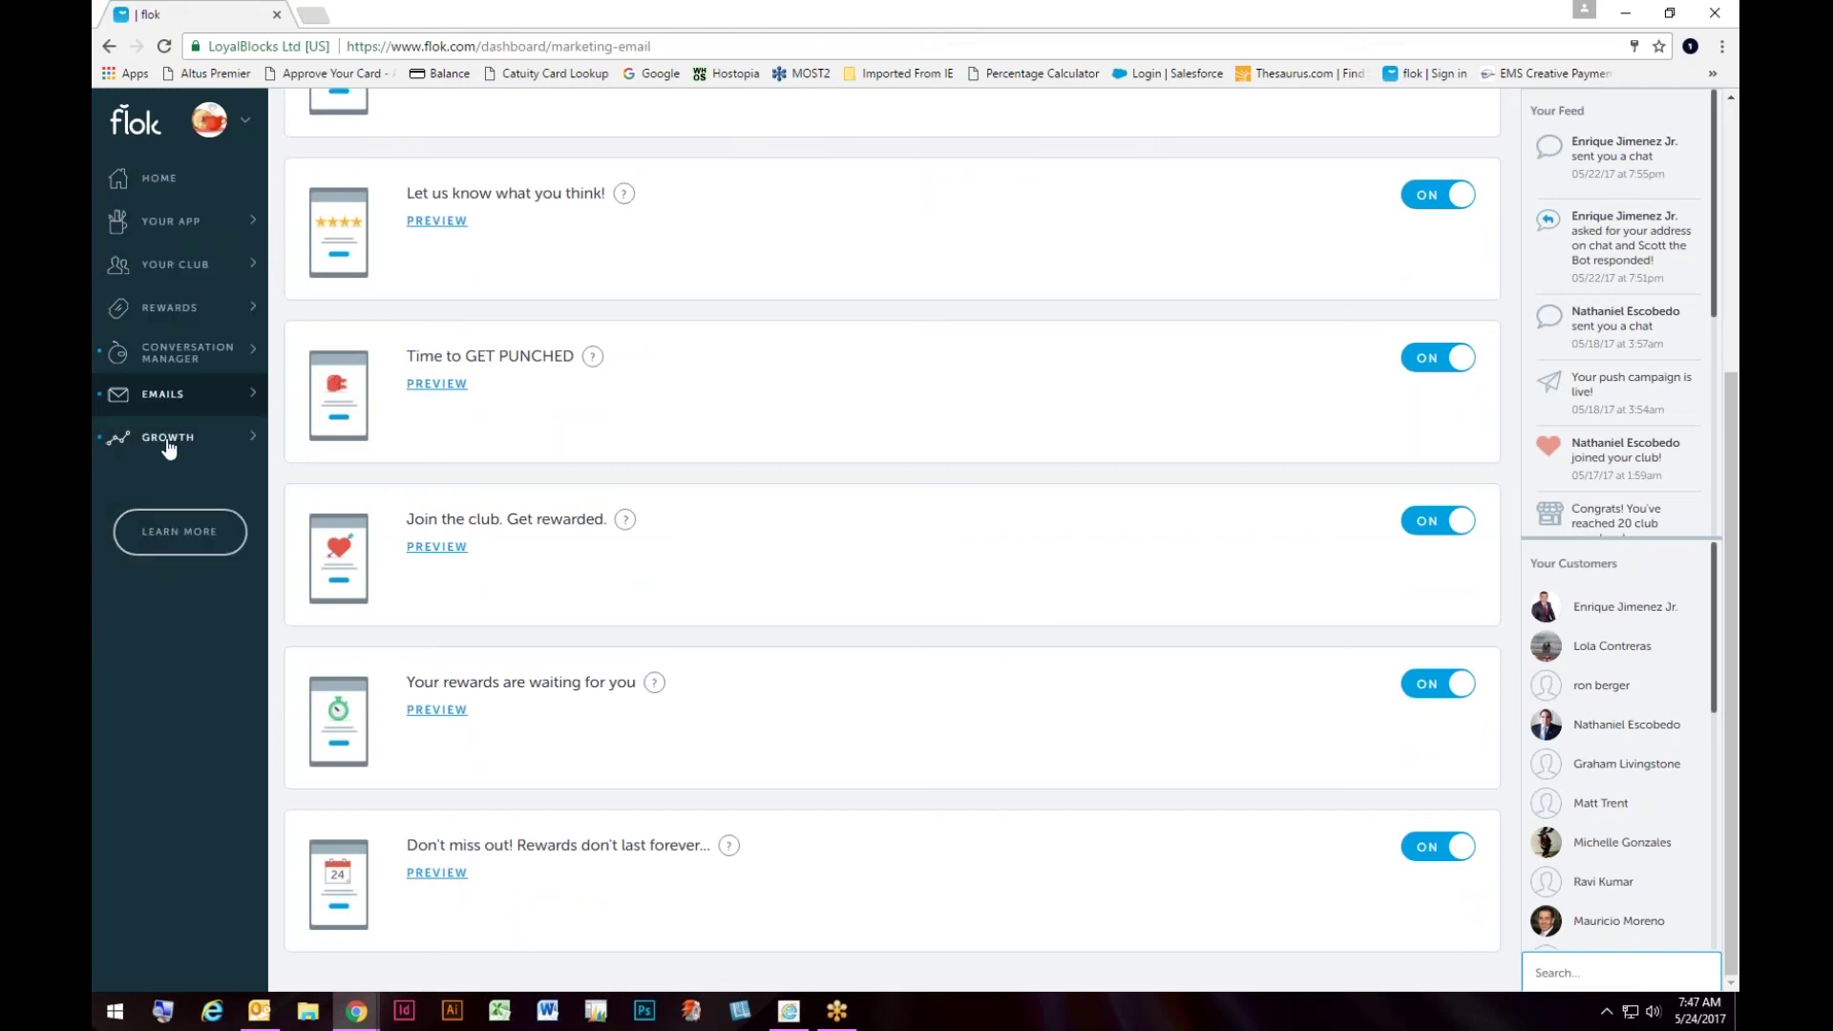
pyautogui.click(168, 441)
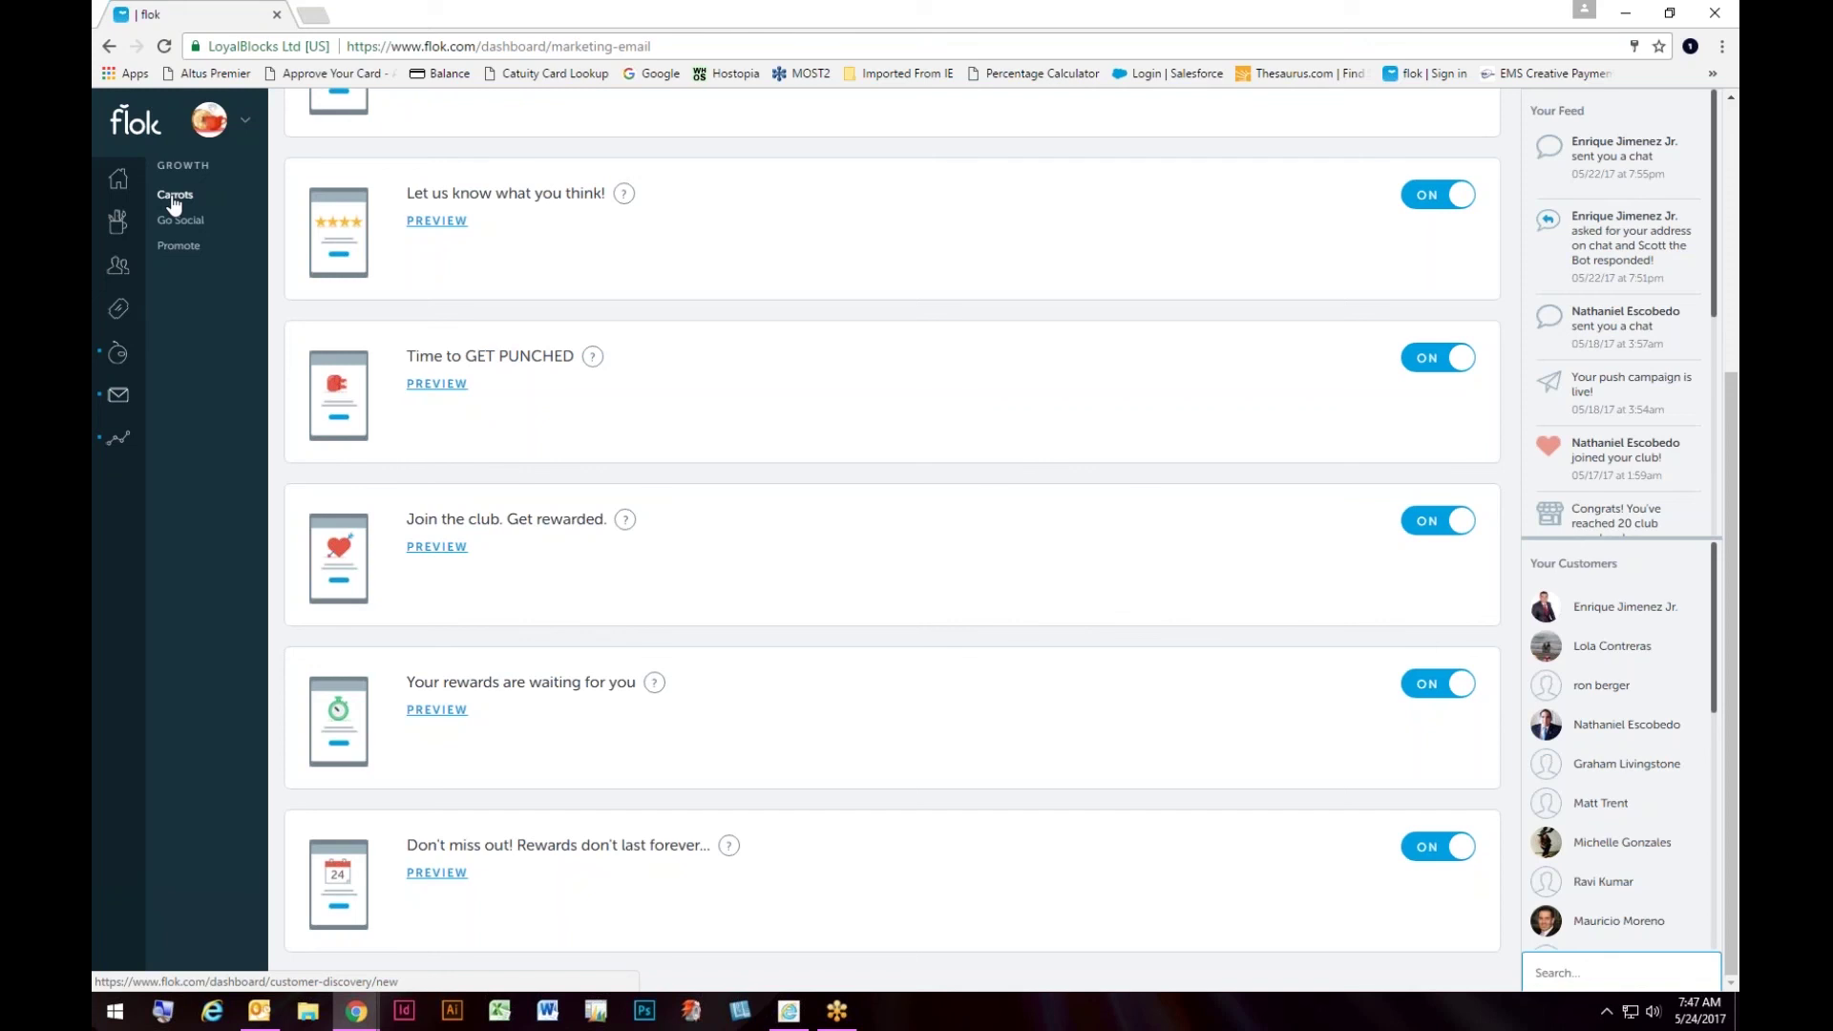
pyautogui.click(181, 224)
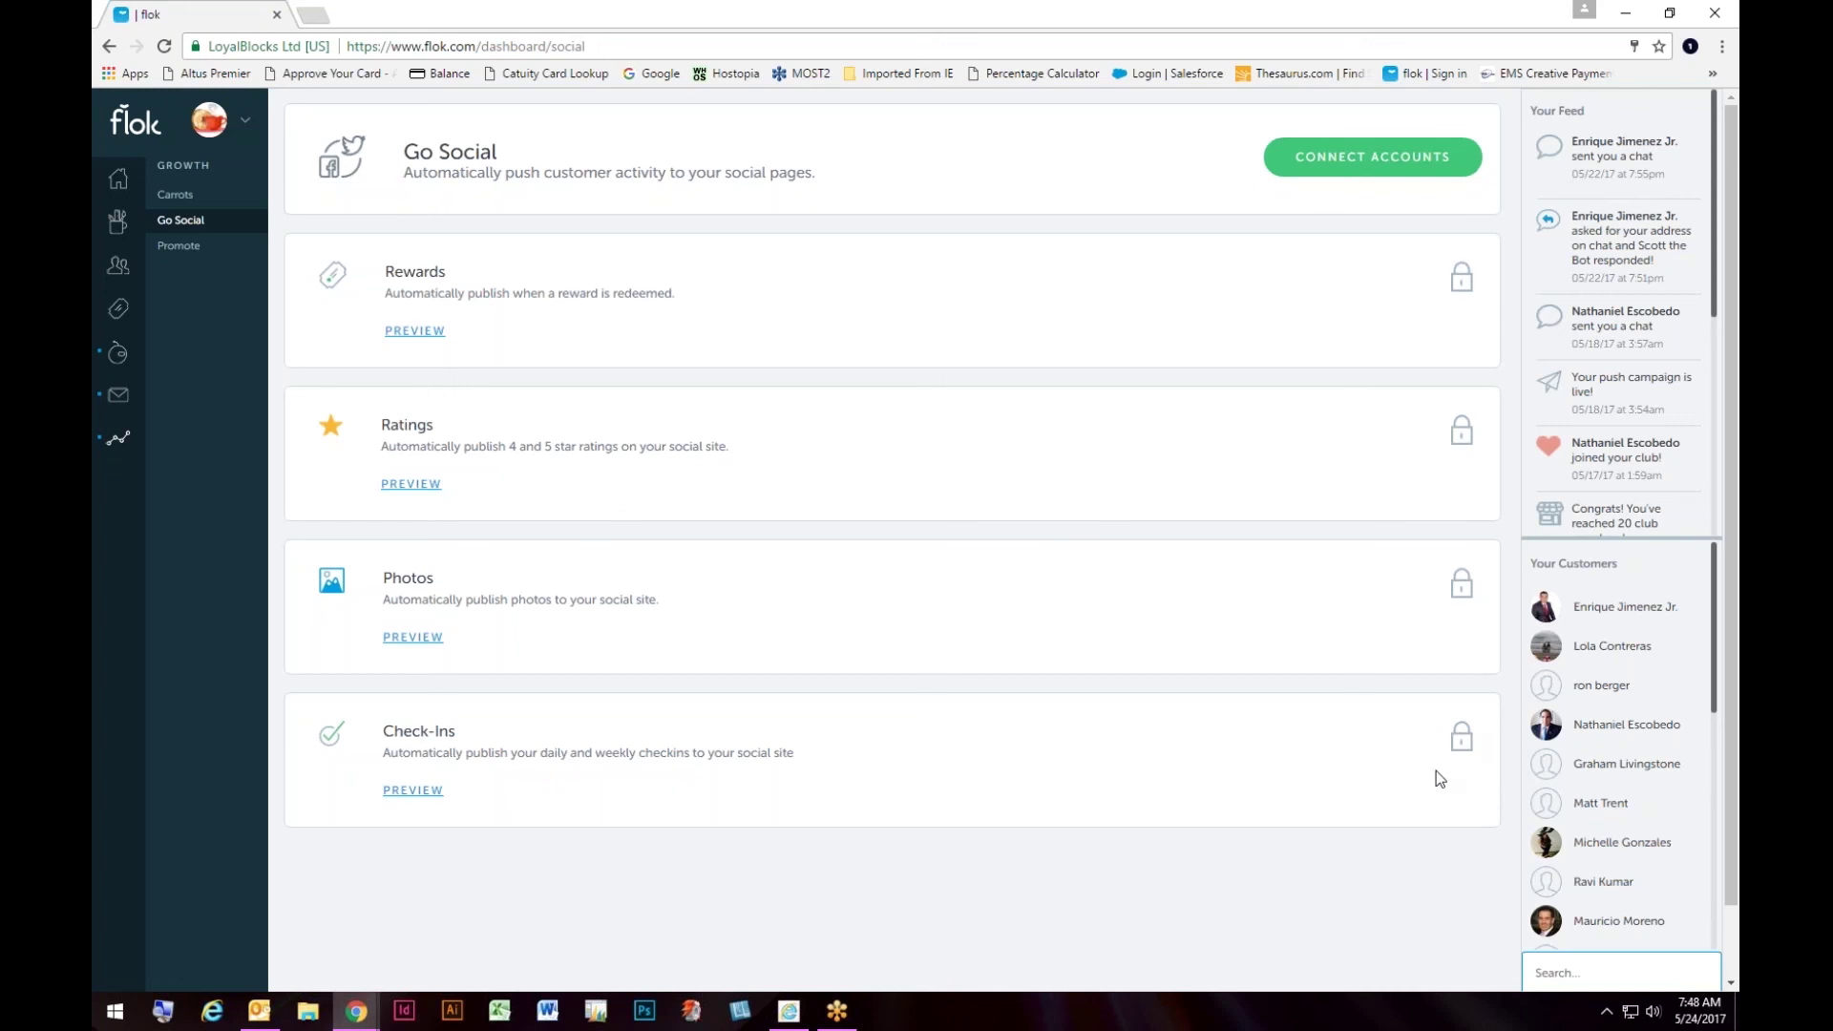
# Step: View the Promote member-recruiting page, then go back to the Home dashboard
pyautogui.click(180, 250)
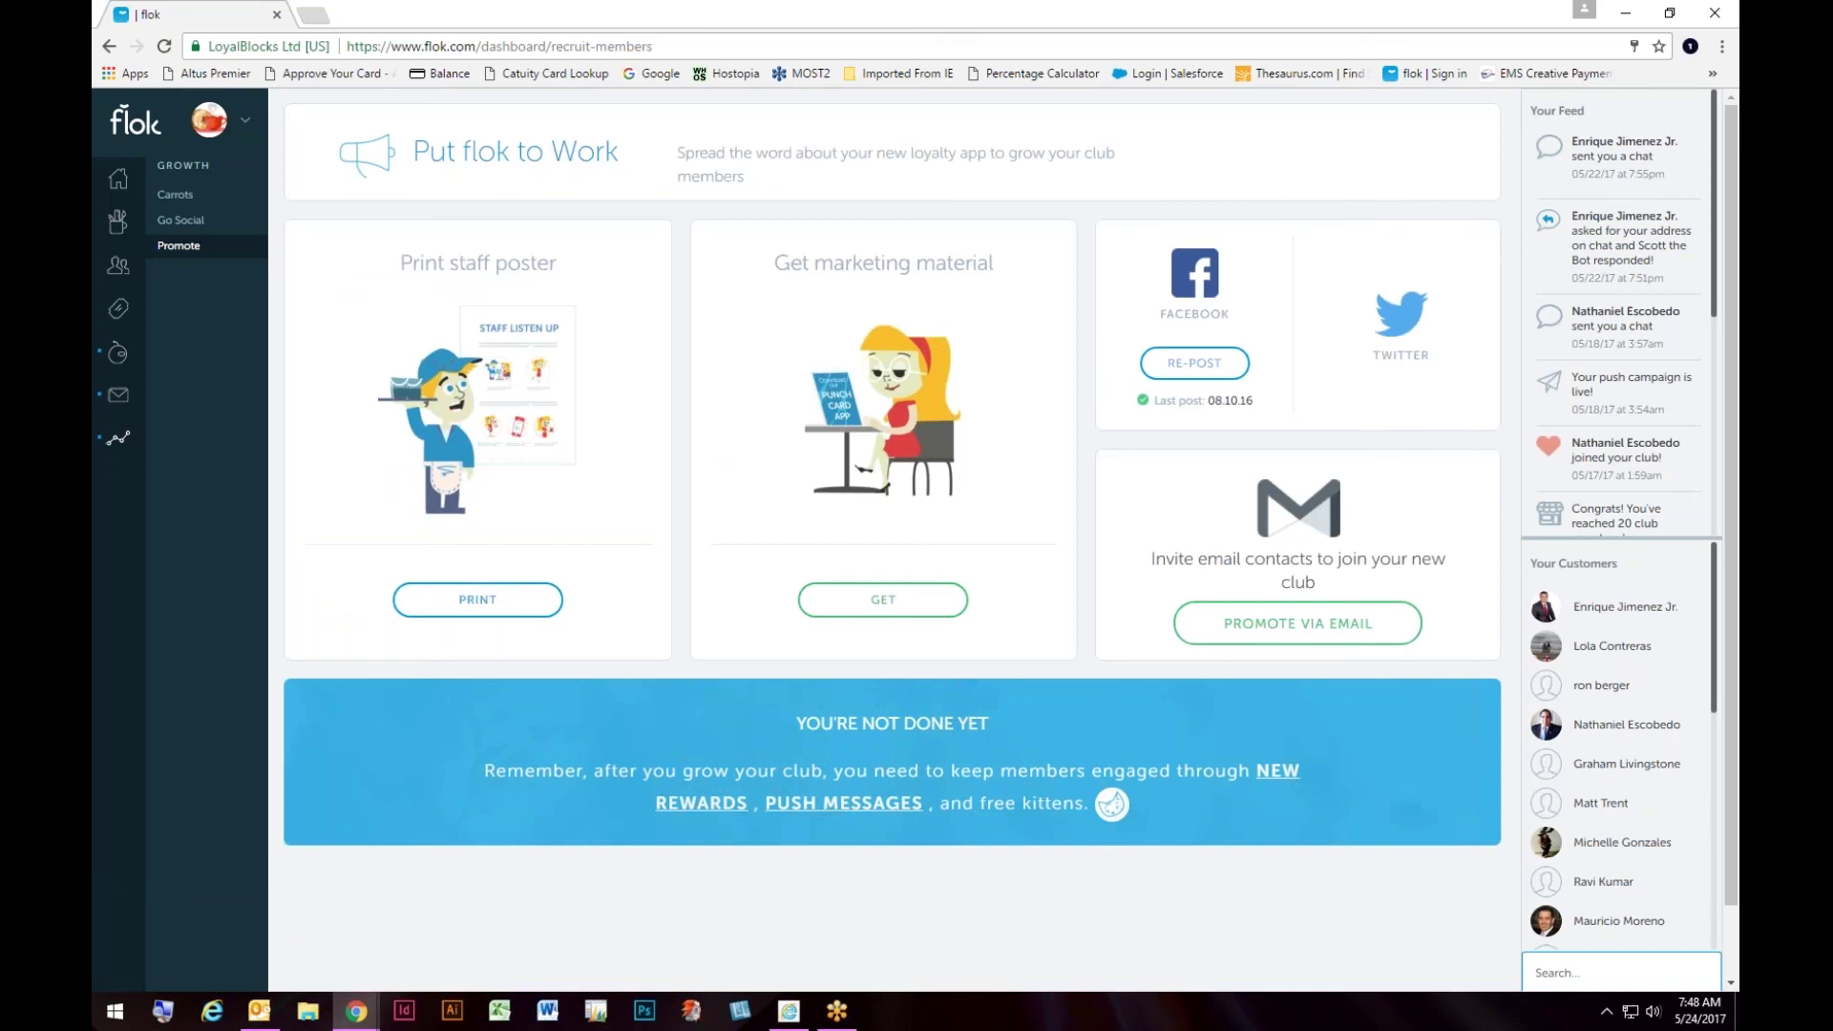
pyautogui.moveTo(184, 437)
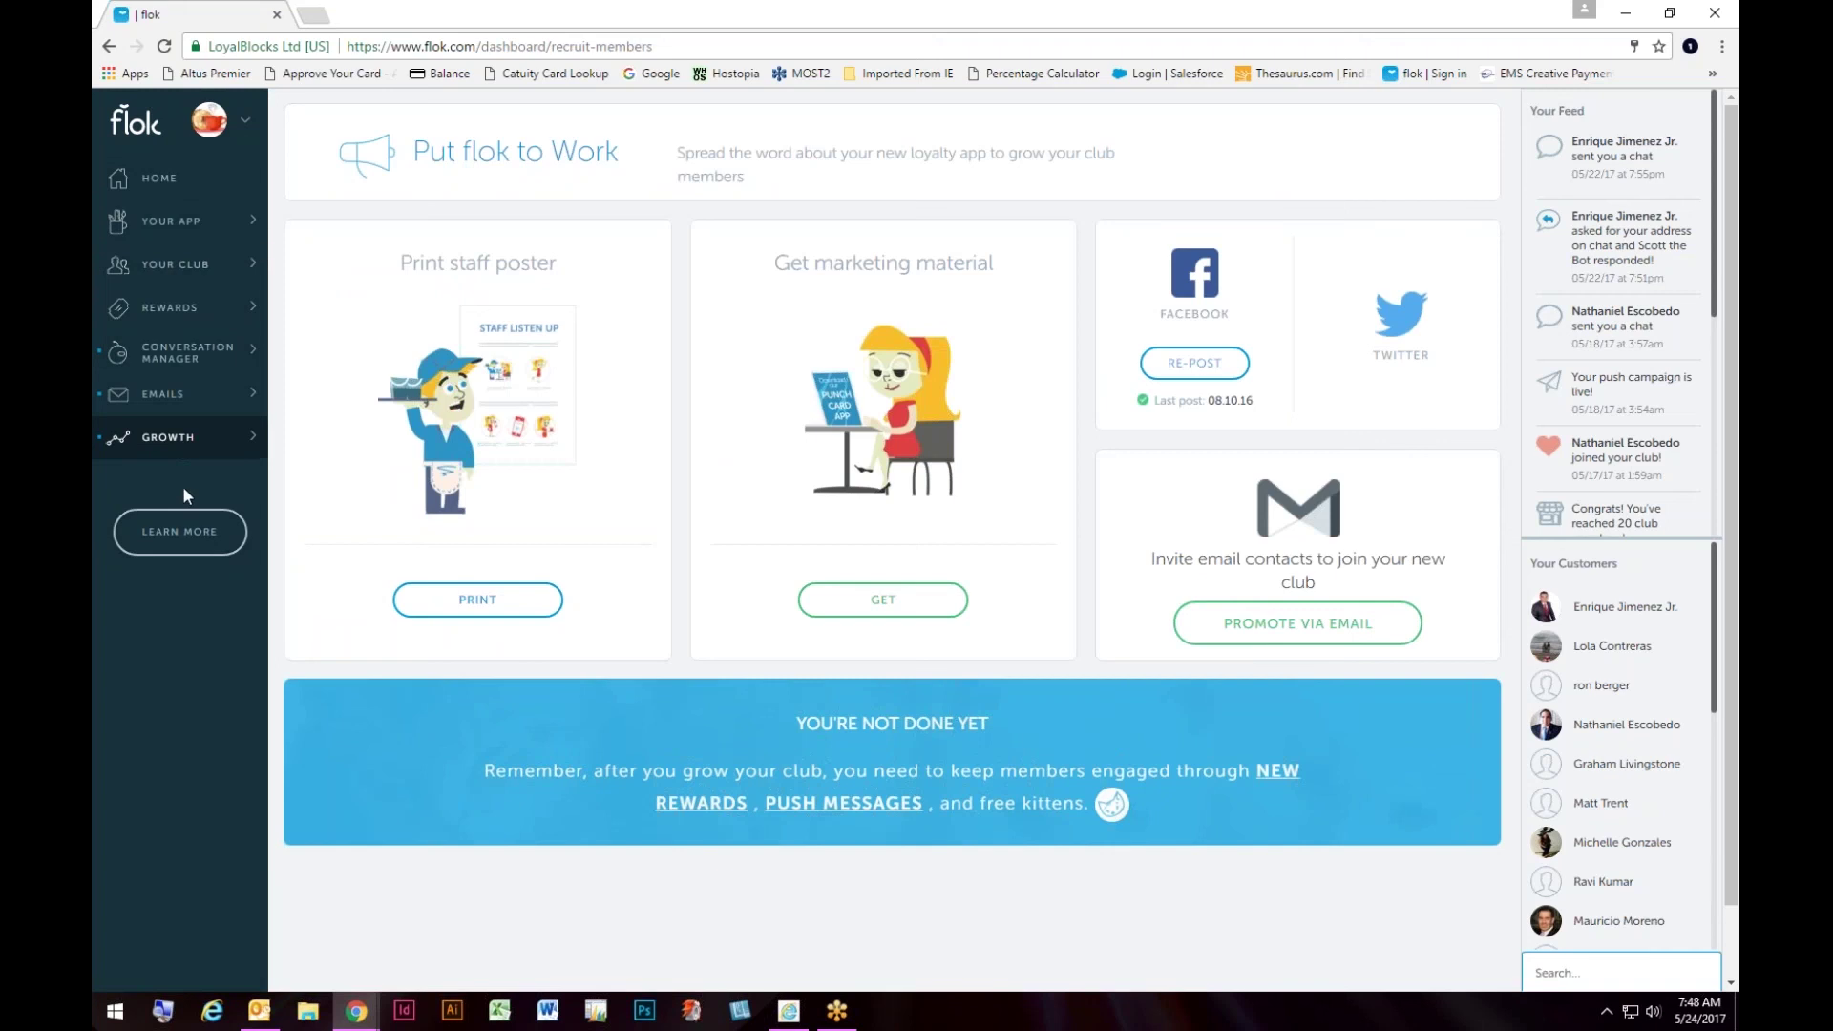
pyautogui.click(158, 183)
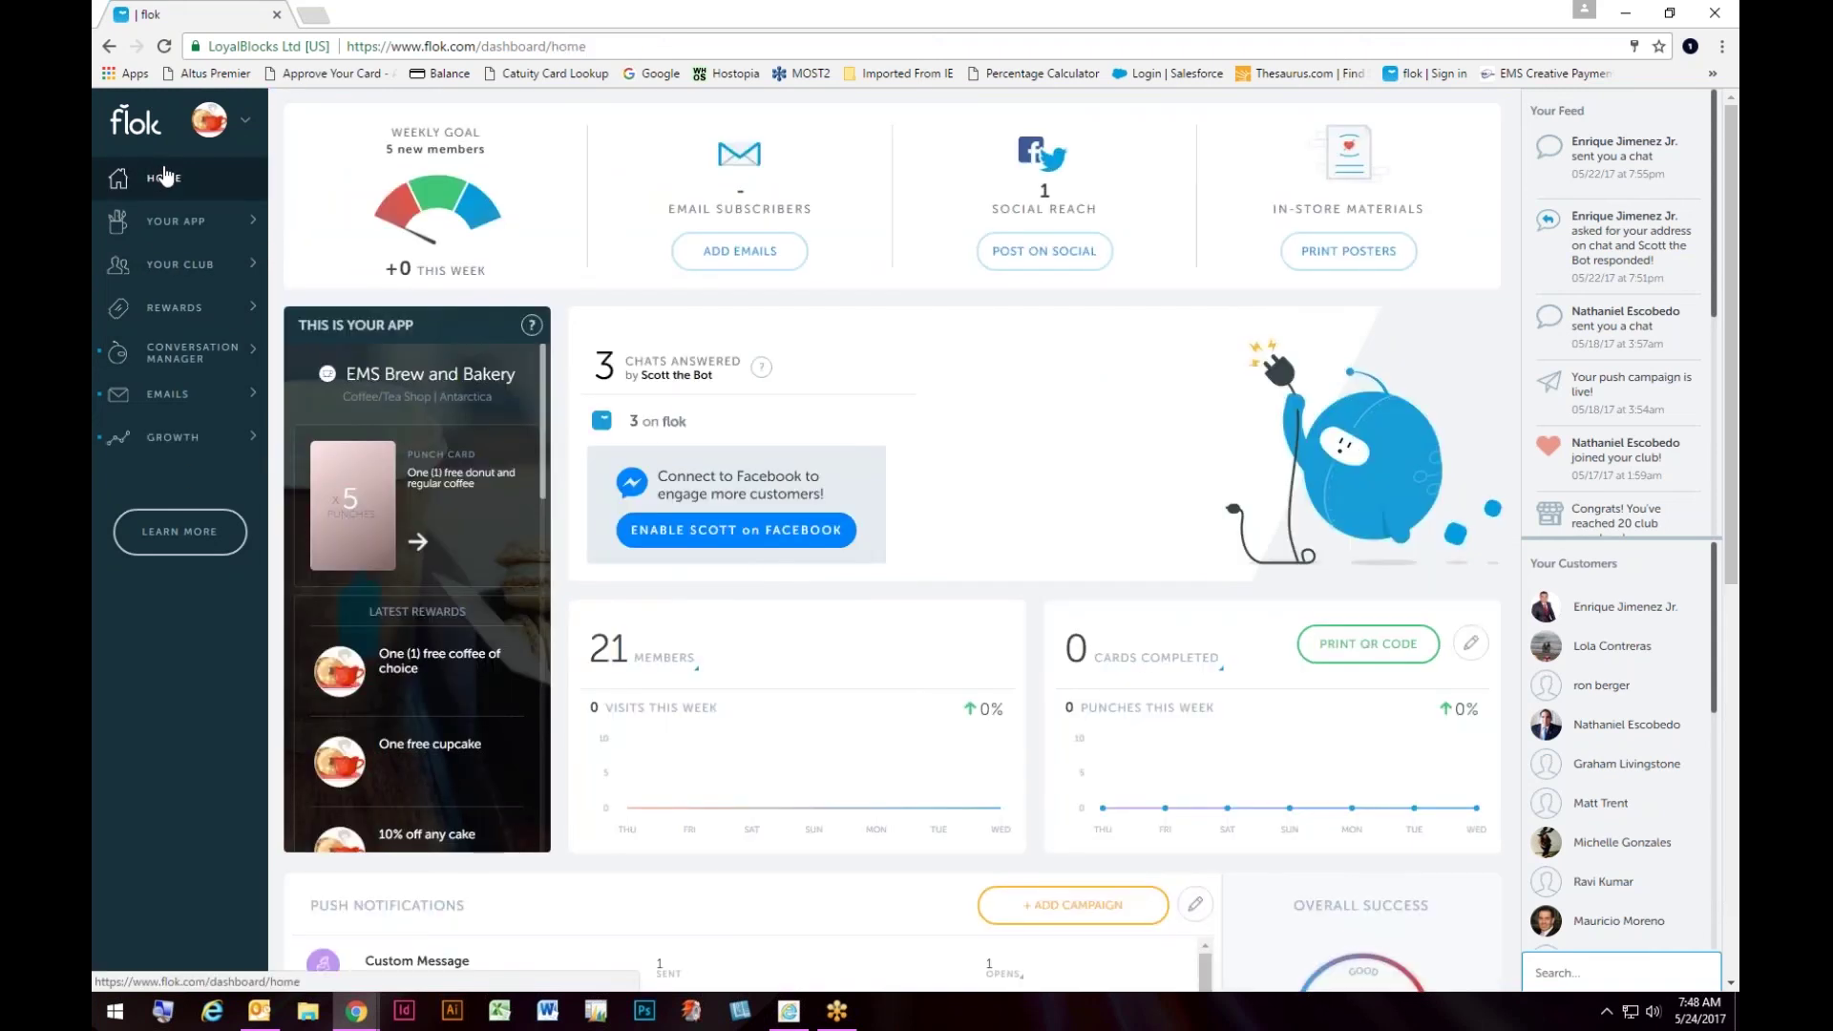